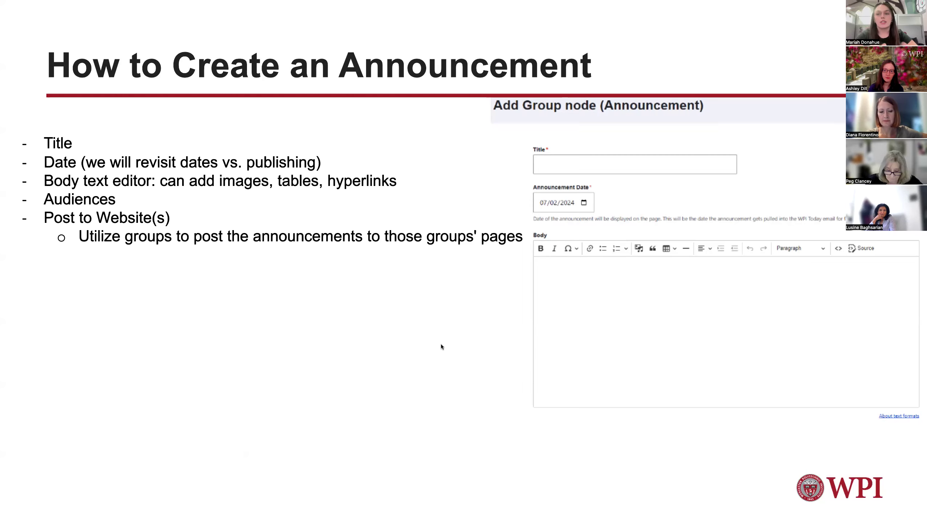
# Step: Go to the WPI website and open My Content from the admin toolbar's shortcuts
pyautogui.hotkey('ctrl', 'Right')
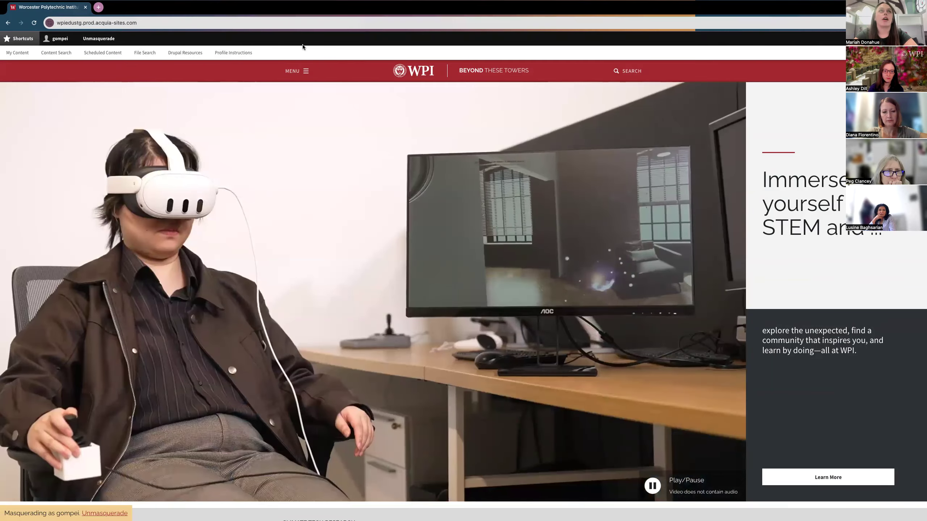
pyautogui.click(55, 39)
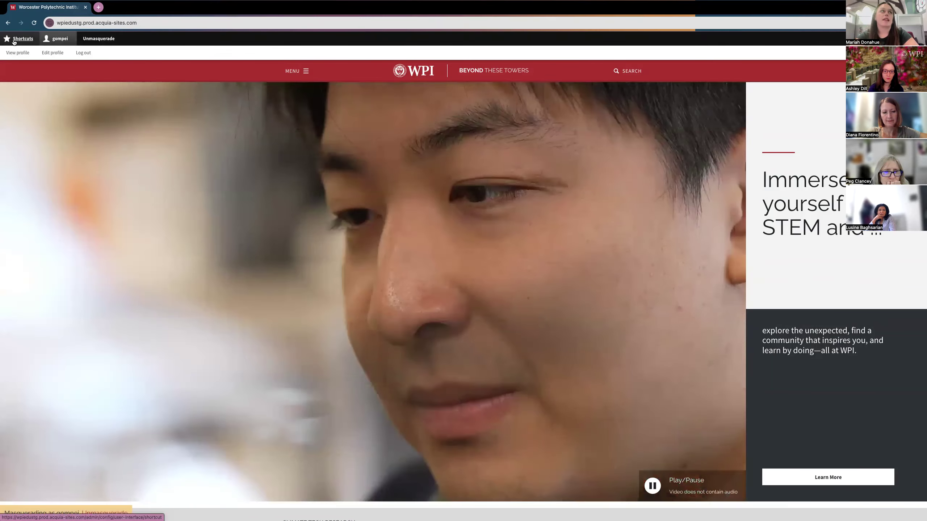
pyautogui.click(24, 41)
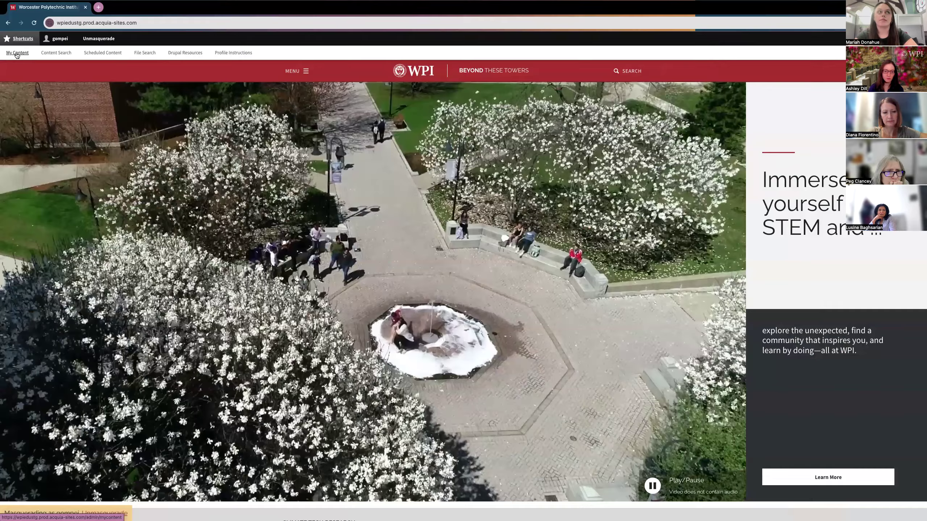
pyautogui.click(17, 54)
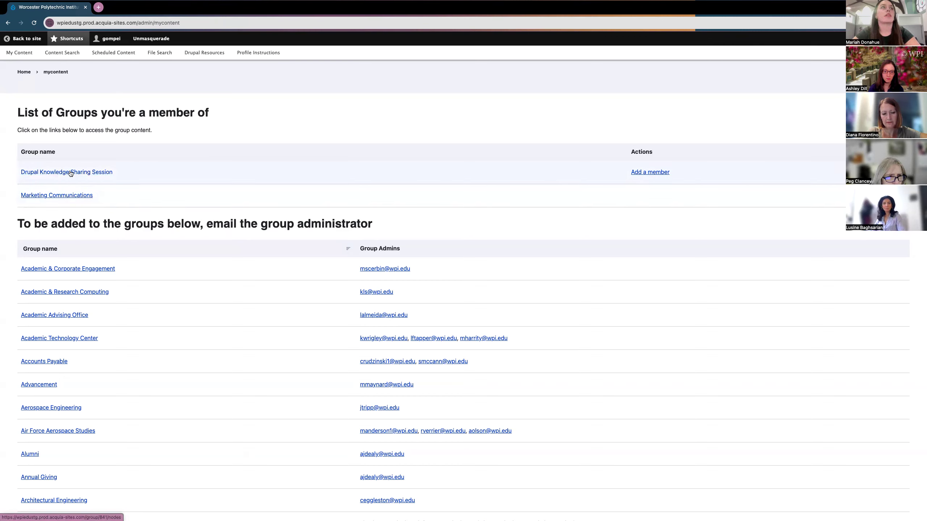
# Step: Open the Drupal Knowledge Sharing Session group, browse its View, Members and Nodes tabs, then add content
pyautogui.click(60, 176)
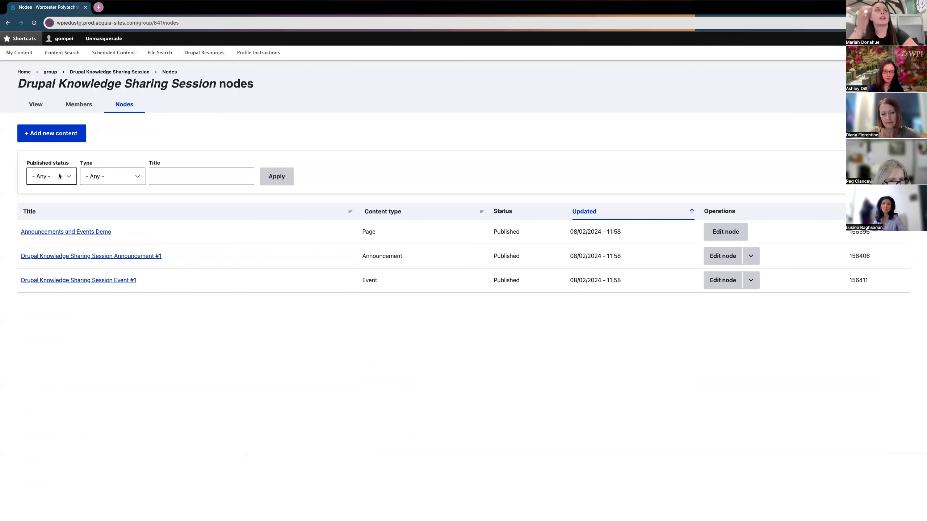
pyautogui.click(37, 109)
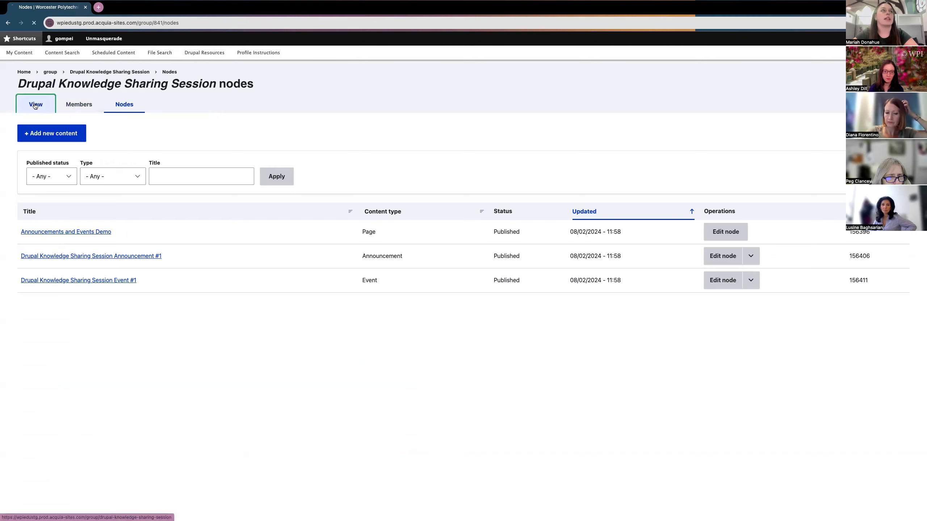
pyautogui.click(76, 111)
pyautogui.click(124, 111)
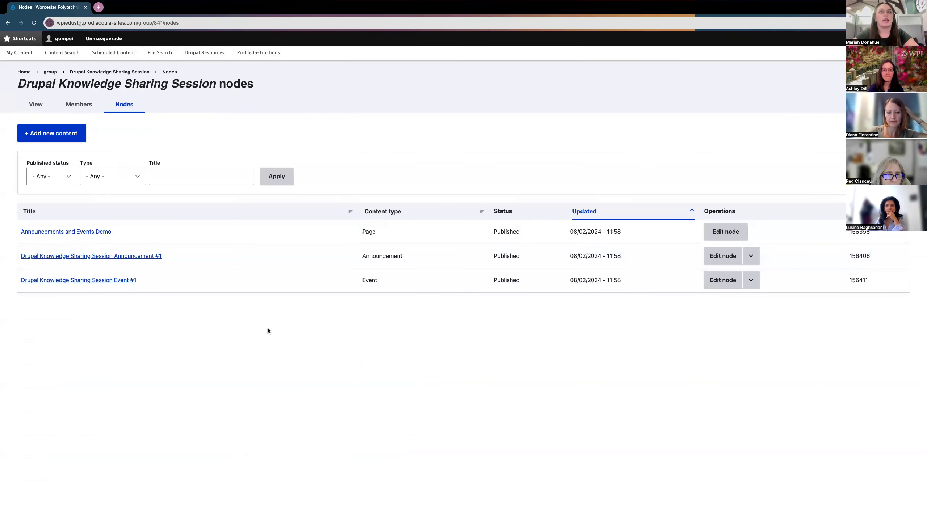
pyautogui.click(177, 180)
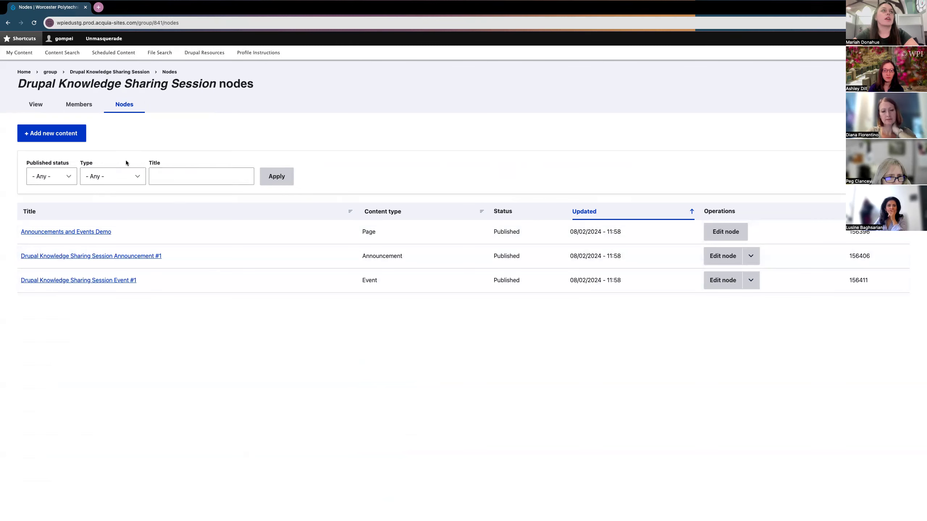
pyautogui.click(52, 134)
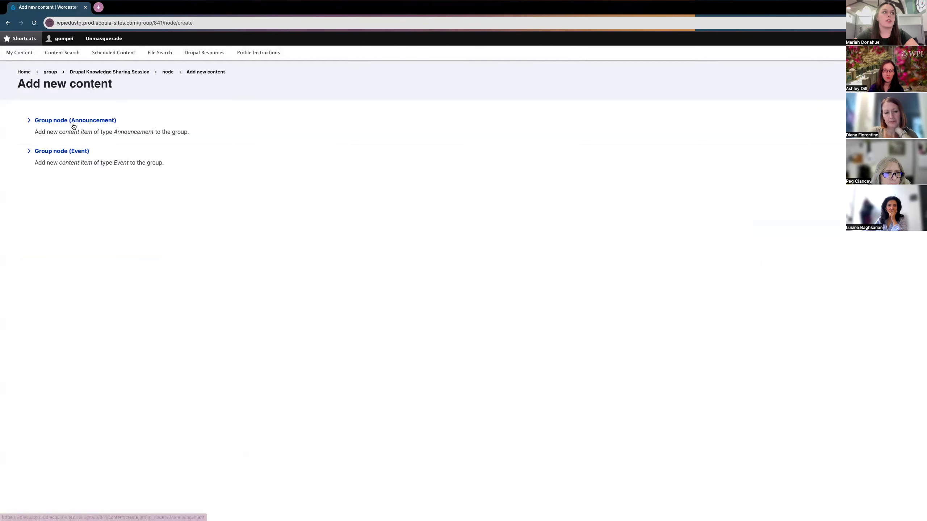
# Step: Start a new group Announcement and title it 'Drupal Announcement #2'
pyautogui.click(92, 123)
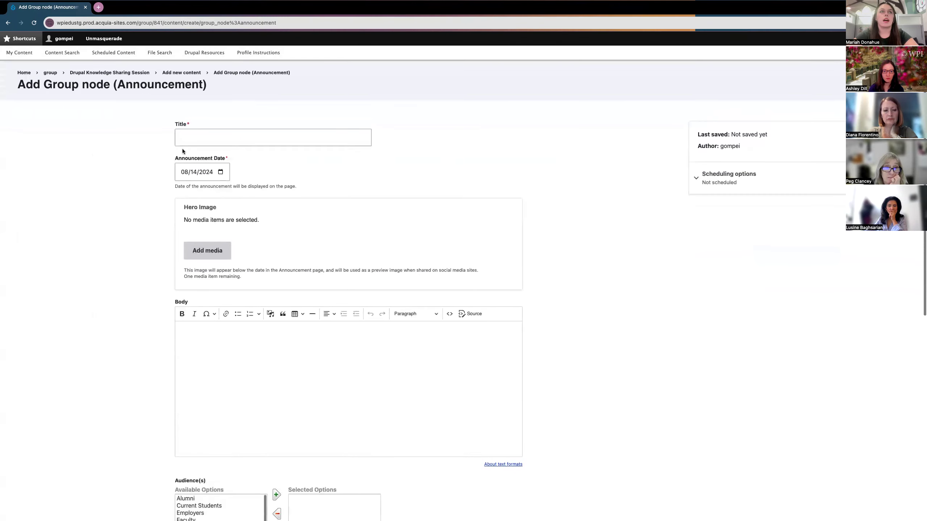
pyautogui.click(202, 139)
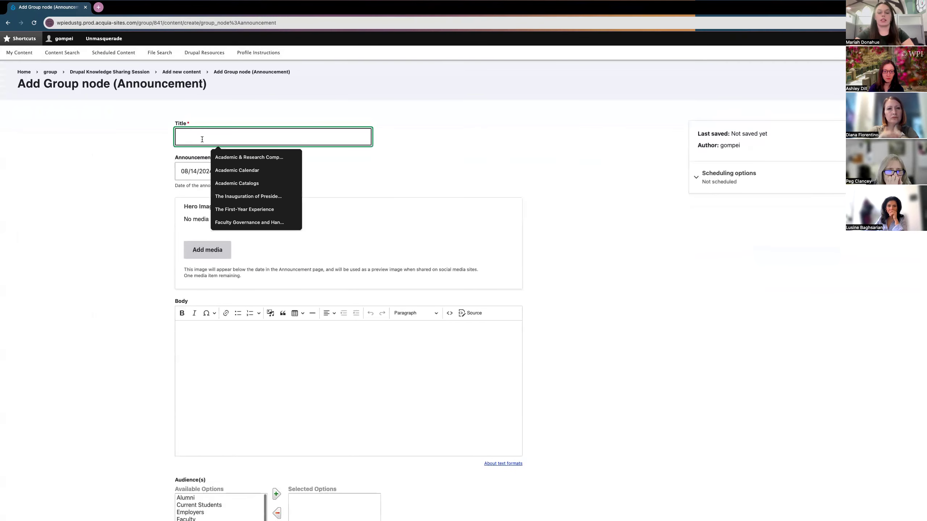
pyautogui.write('Drupal')
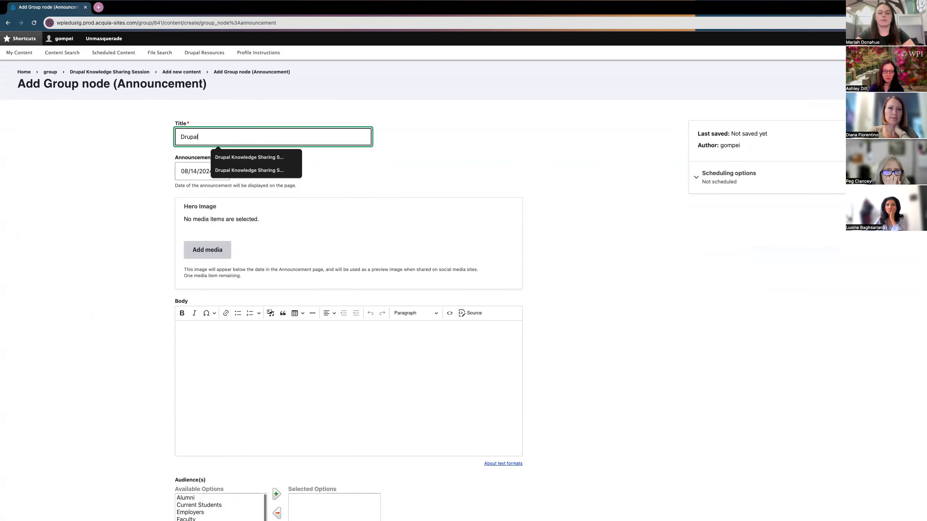
pyautogui.write(' Announcement #2')
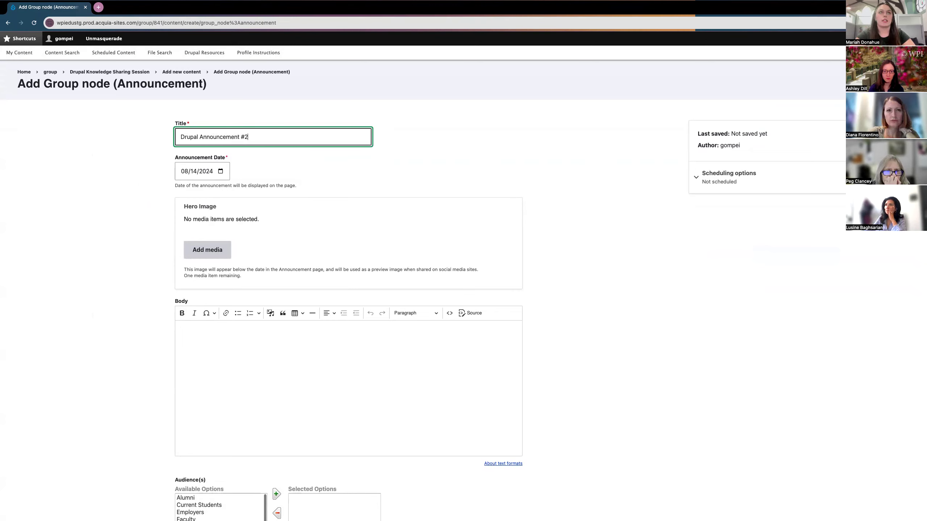
pyautogui.scroll(-1, 122, 178)
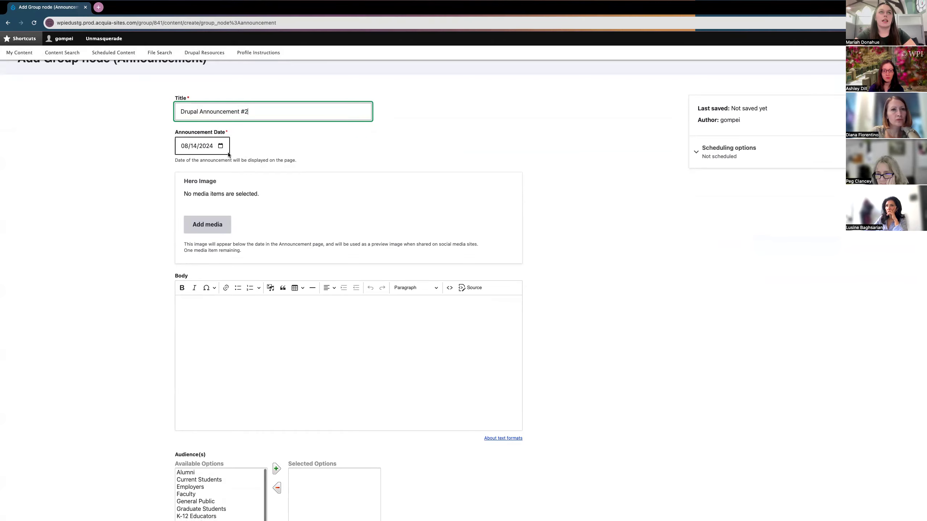
# Step: Set the Announcement Date to 08/14/2024 with the calendar picker and review the form
pyautogui.click(221, 146)
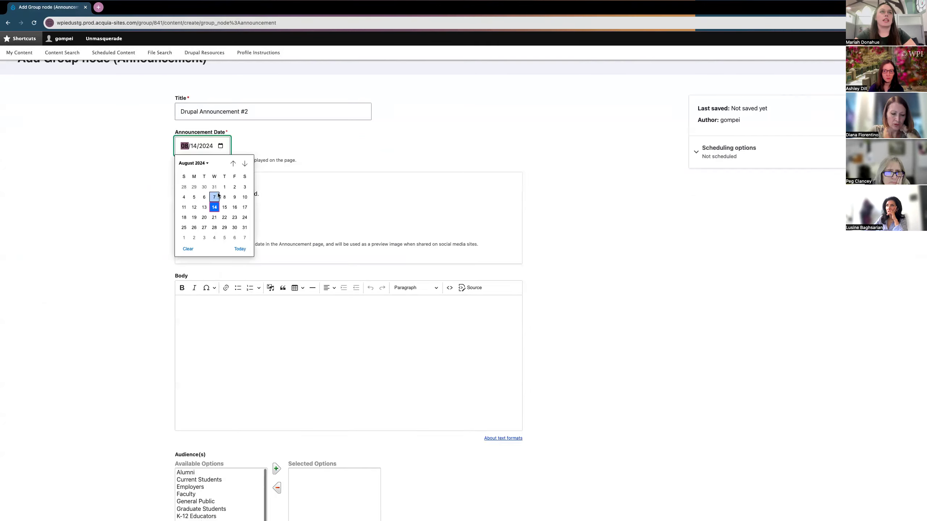
pyautogui.click(283, 175)
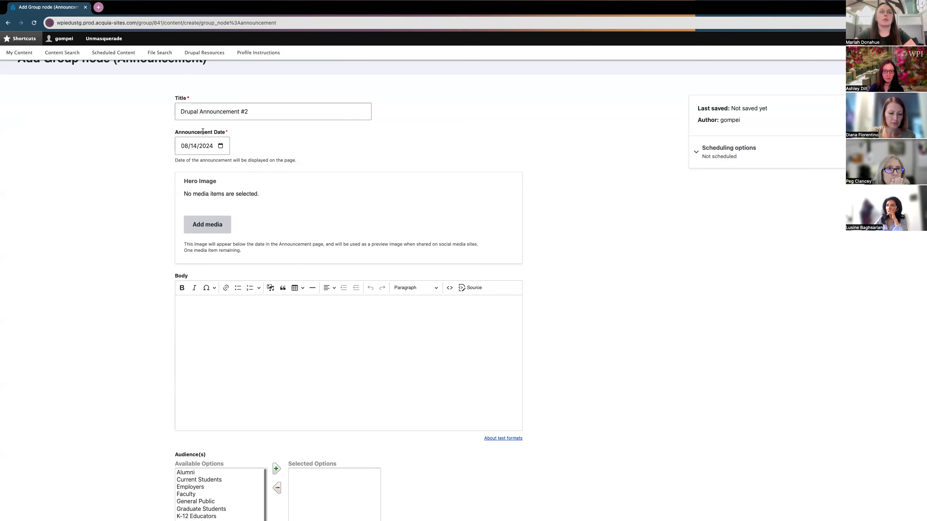
pyautogui.scroll(-10, 132, 226)
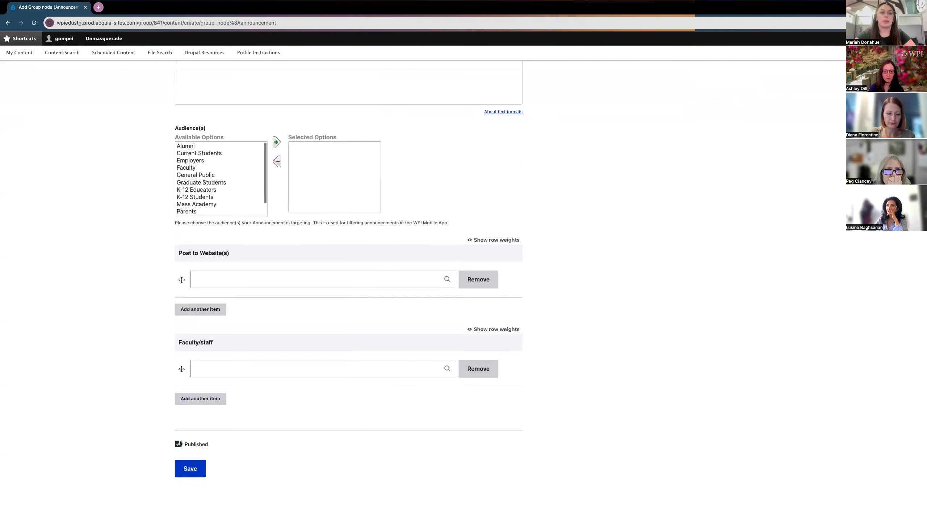
pyautogui.scroll(10, 130, 324)
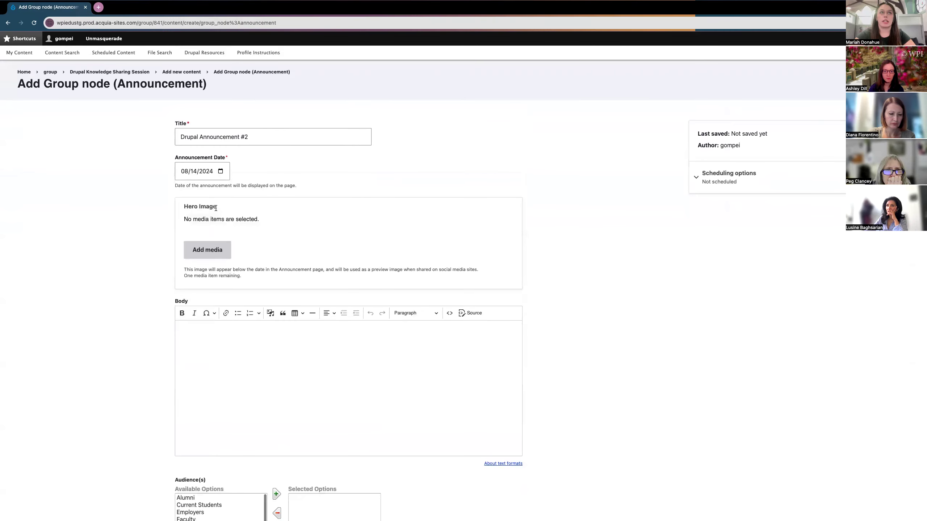
pyautogui.click(220, 171)
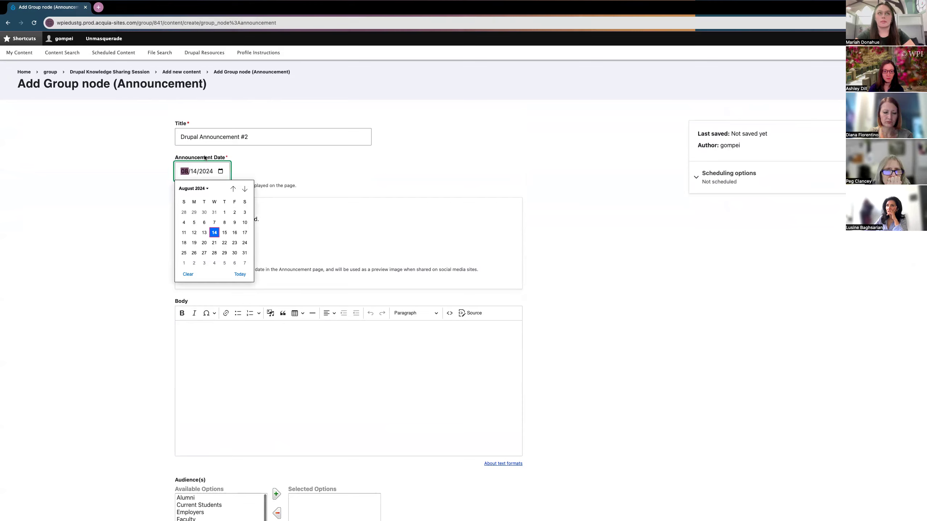
pyautogui.click(215, 233)
pyautogui.scroll(-4, 158, 208)
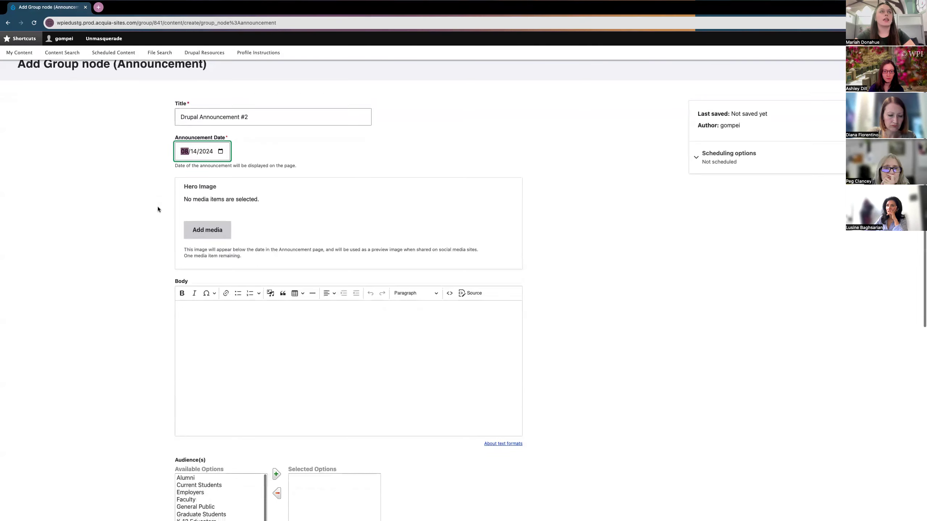
pyautogui.scroll(-2, 157, 209)
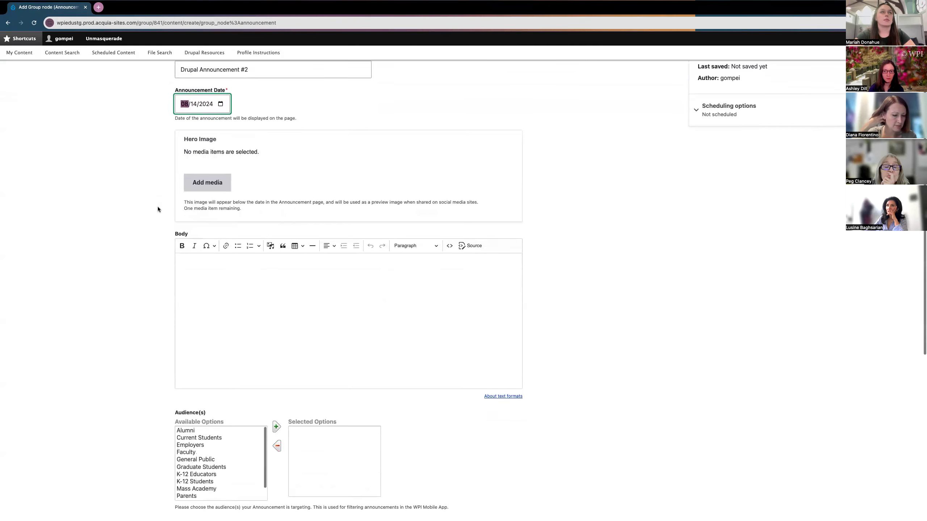
pyautogui.scroll(4, 158, 207)
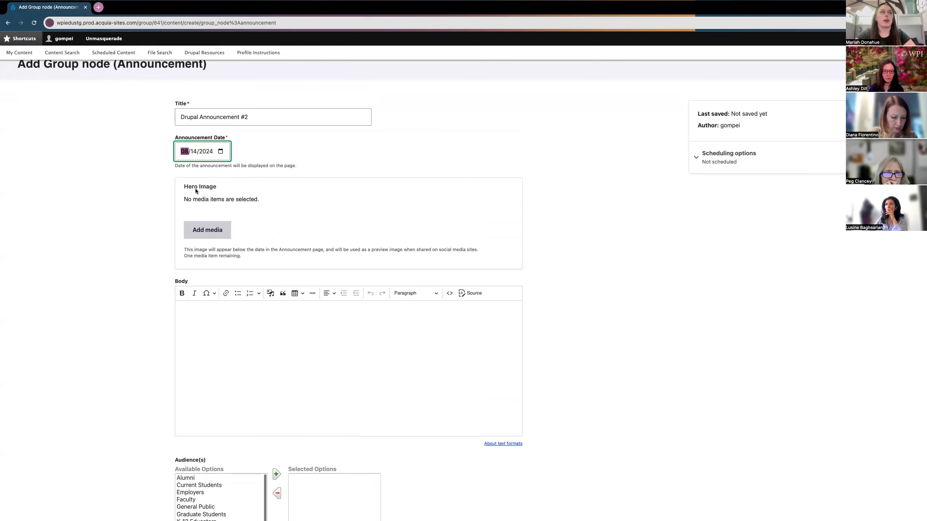
# Step: Insert the Progress Pride Flag (Progress-Flag.png) from the media library as the Hero Image
pyautogui.click(203, 233)
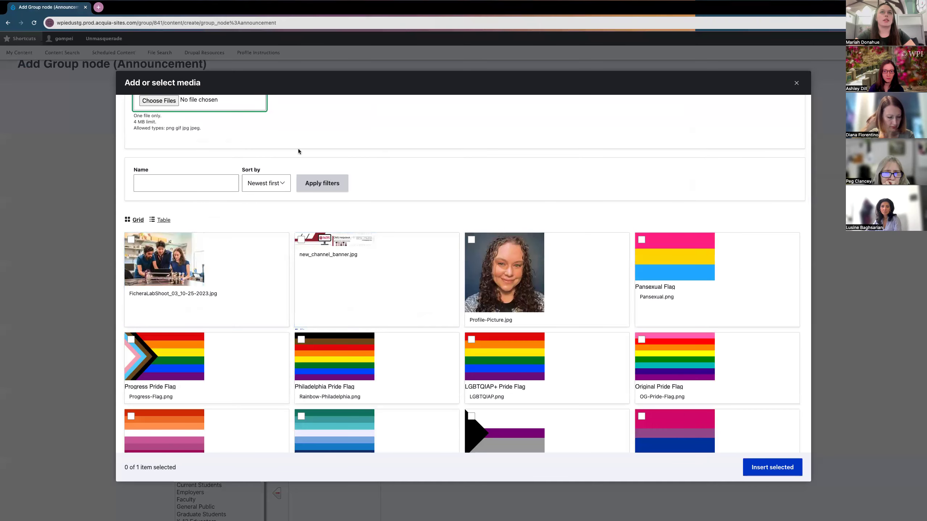
pyautogui.scroll(1, 298, 151)
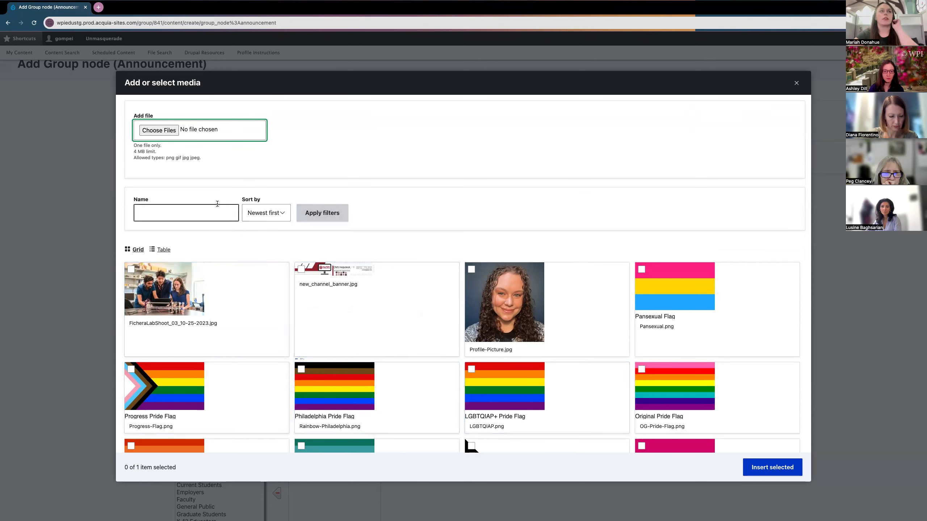
pyautogui.click(164, 130)
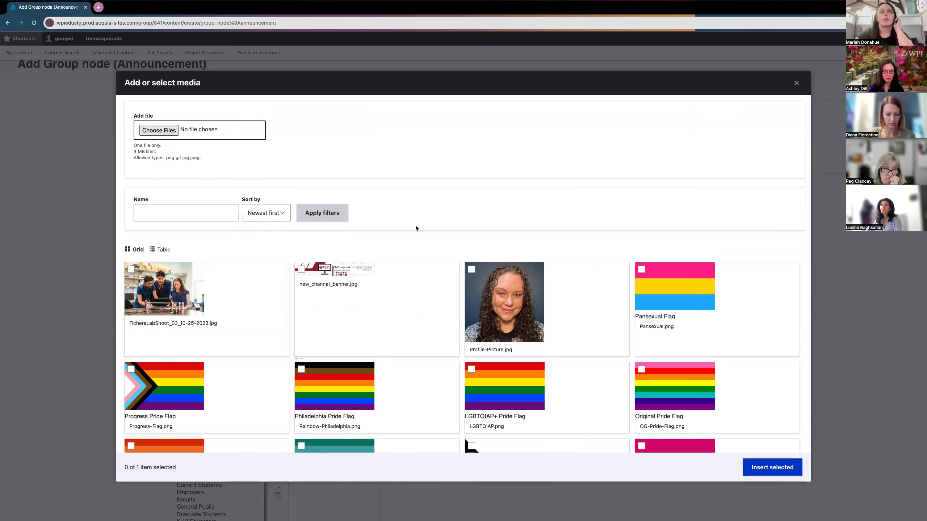
pyautogui.click(141, 126)
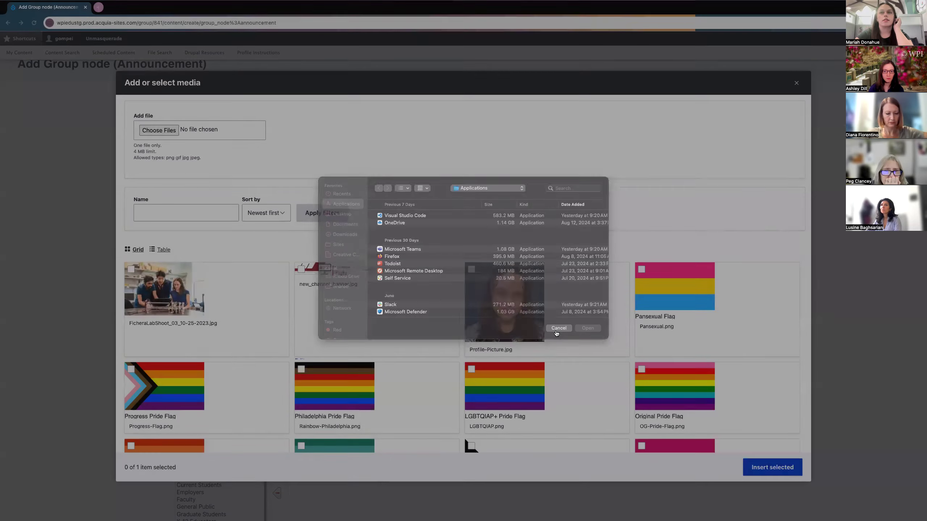
pyautogui.click(559, 328)
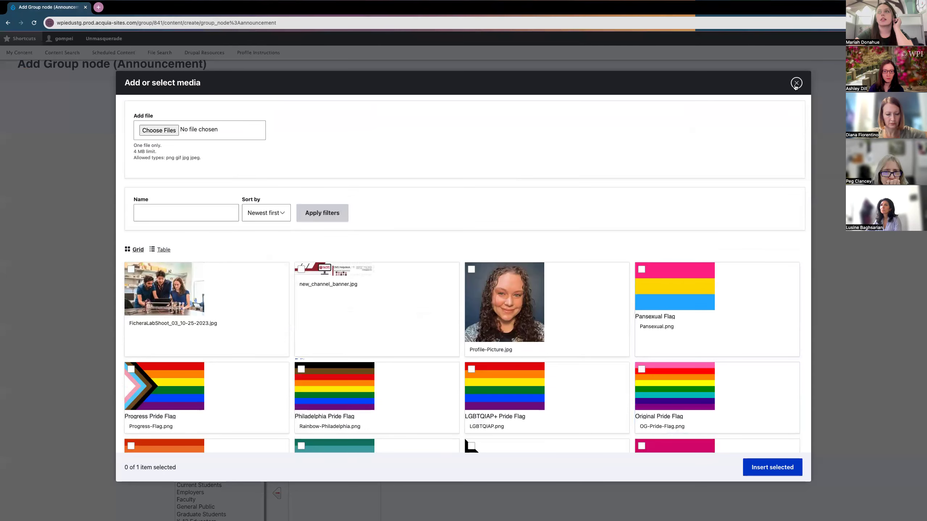
pyautogui.scroll(-5, 333, 337)
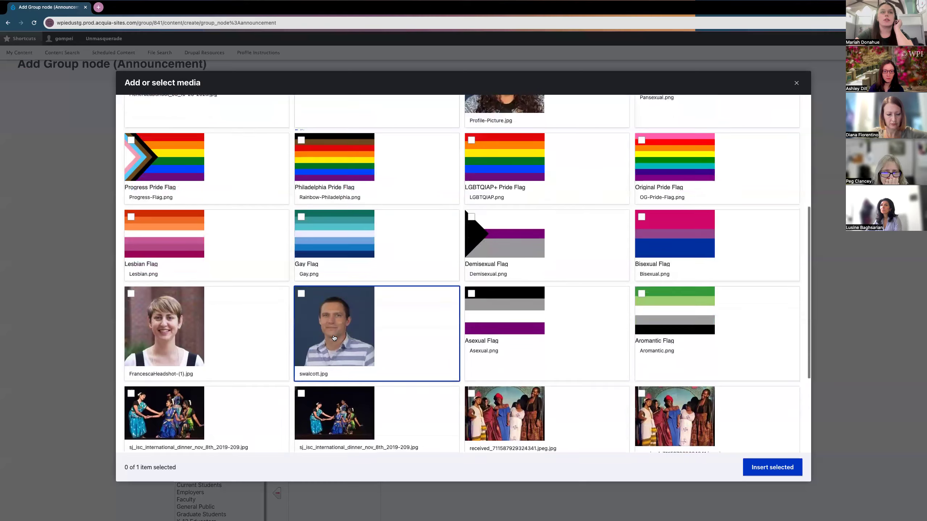
pyautogui.scroll(2, 333, 338)
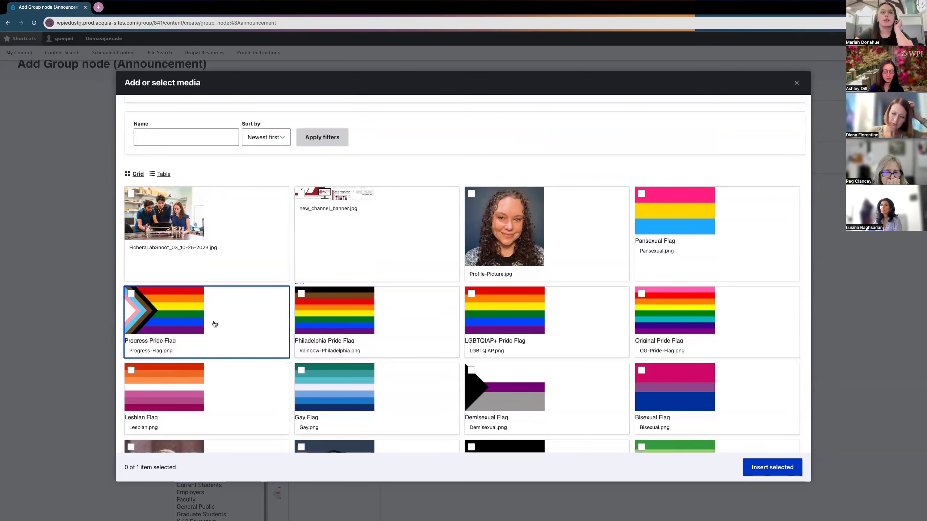
pyautogui.click(215, 326)
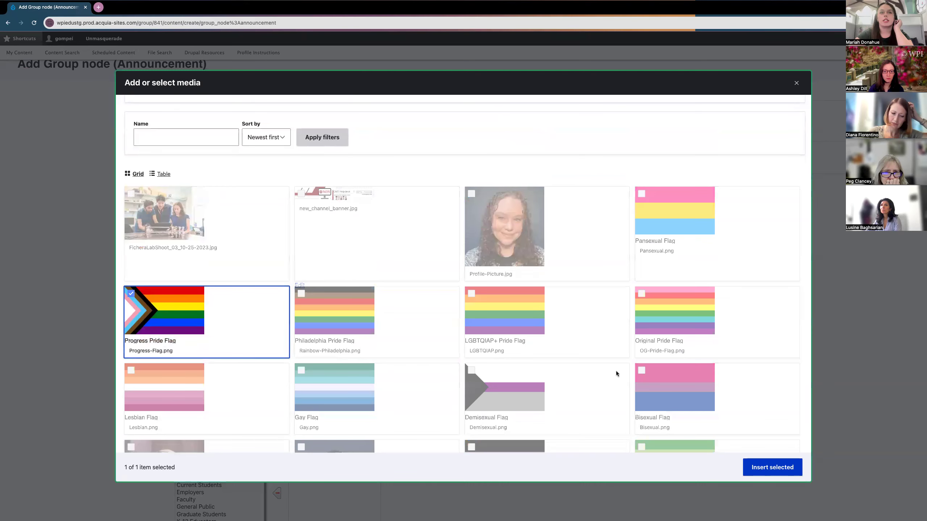
pyautogui.click(764, 474)
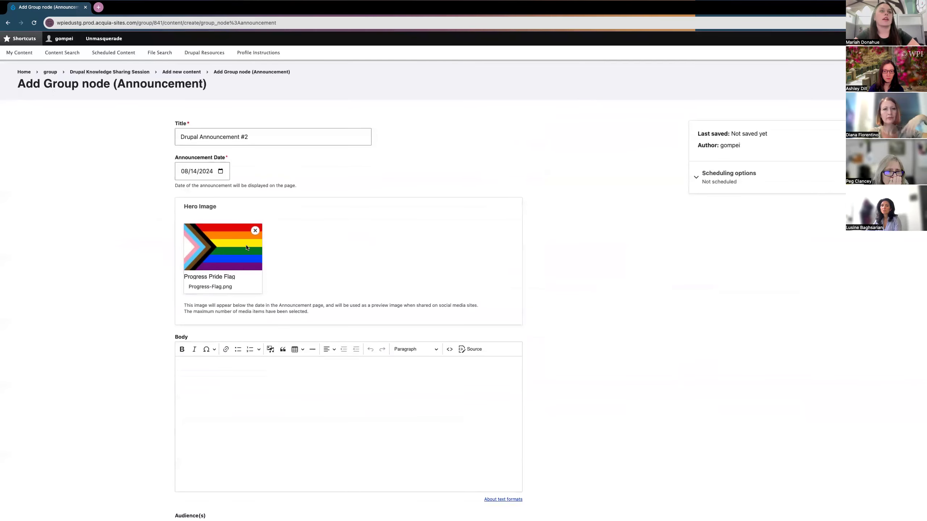
# Step: Write bold 'Body Text' at the start of the announcement's Body field
pyautogui.click(270, 364)
pyautogui.scroll(-3, 132, 337)
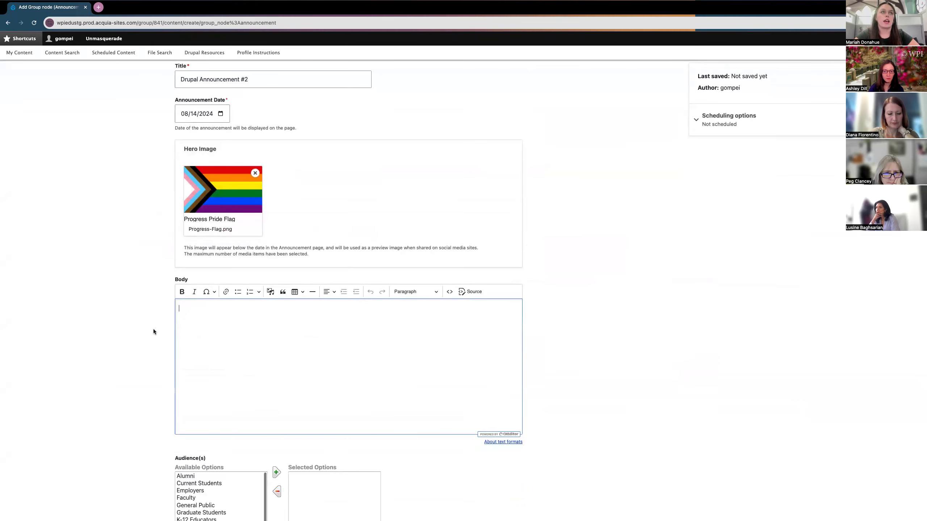
pyautogui.scroll(-2, 145, 366)
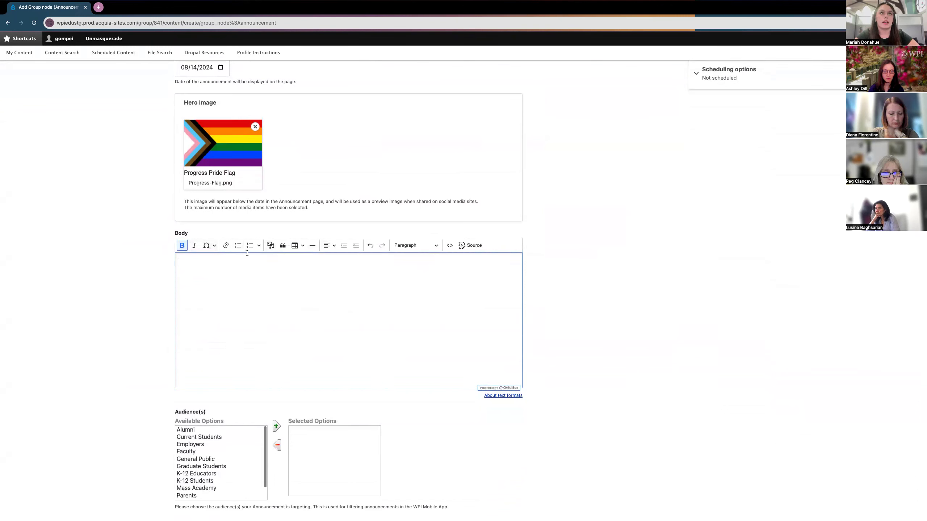
pyautogui.click(270, 246)
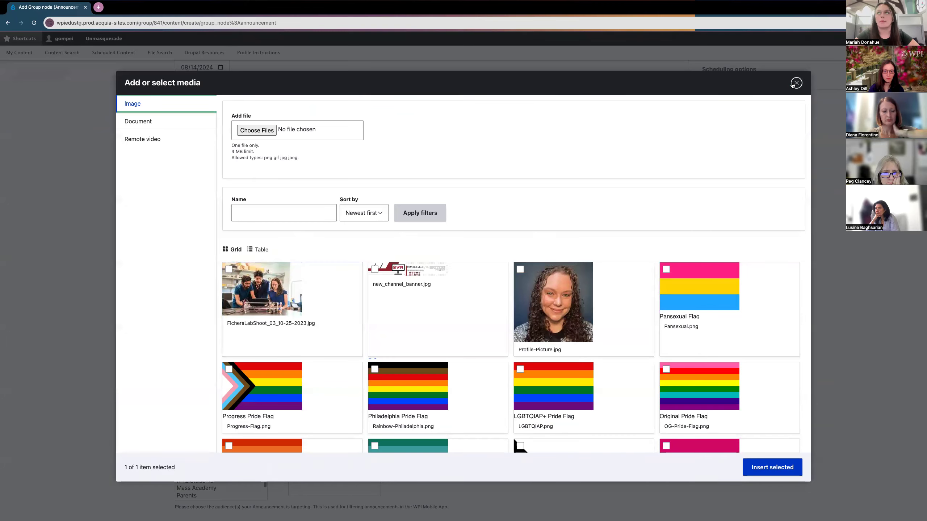
pyautogui.click(797, 83)
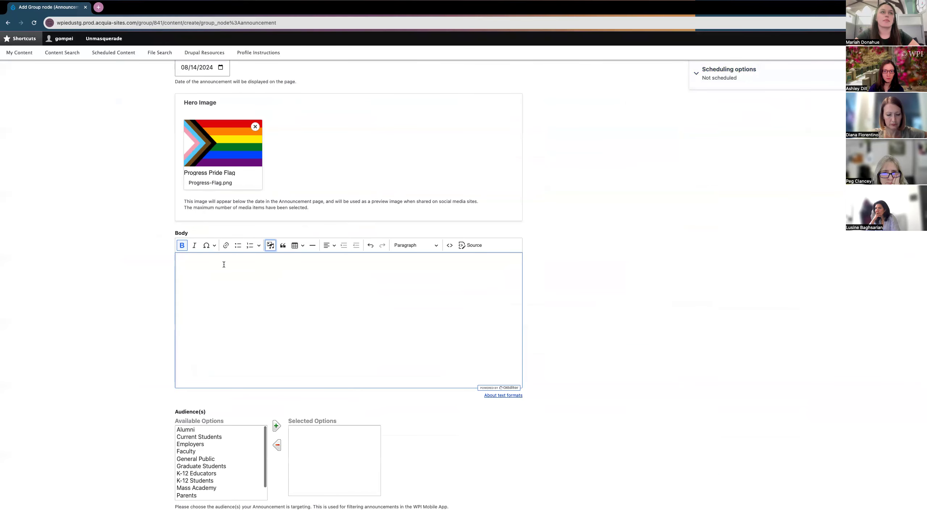
pyautogui.click(182, 245)
pyautogui.write('Bo')
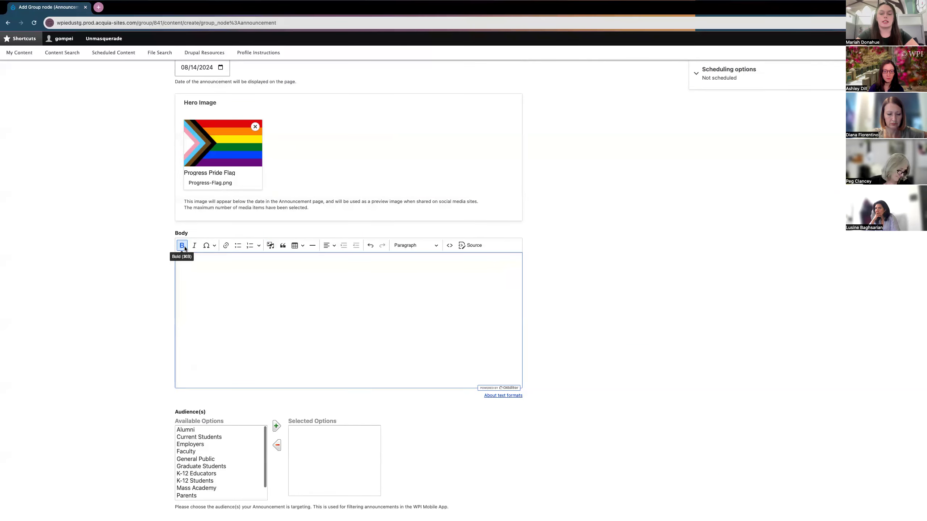
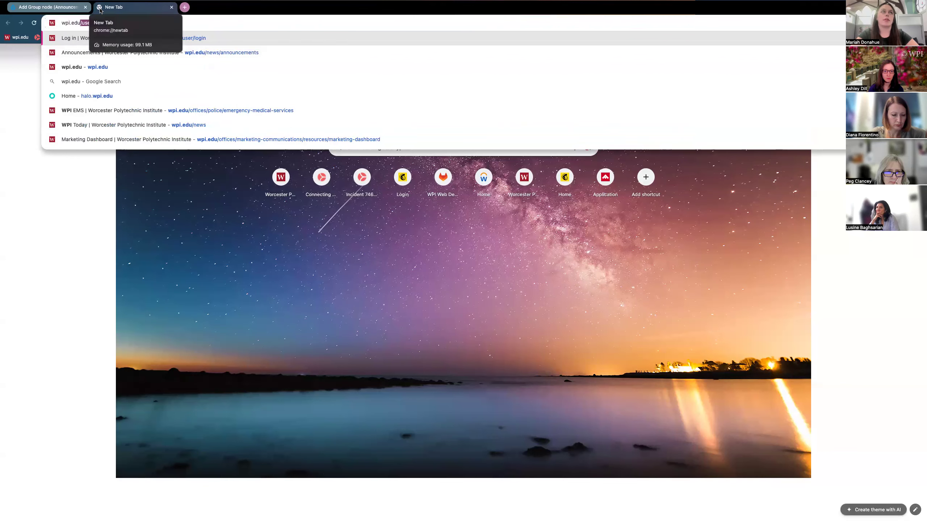
# Step: Copy the wpi.edu/news/announcements address and select the word 'link' in the second bullet
pyautogui.click(121, 54)
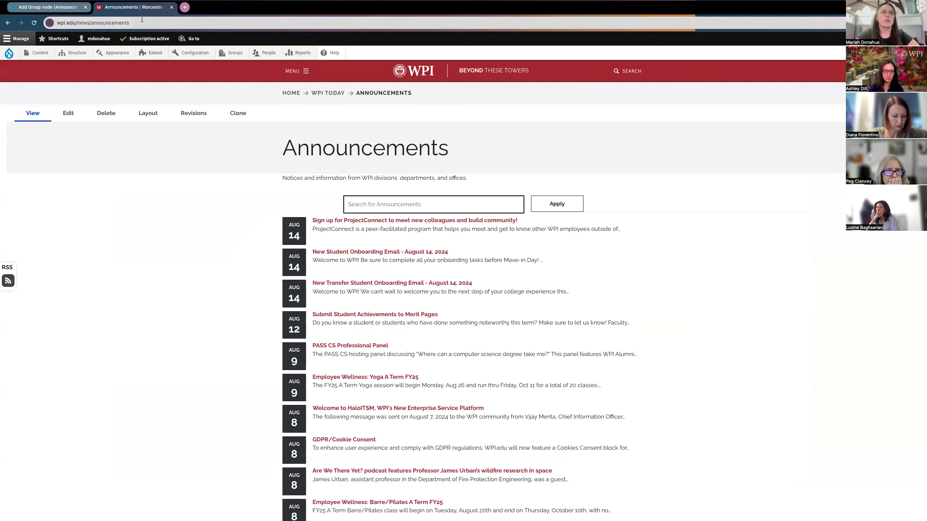
pyautogui.click(142, 23)
pyautogui.press('super+c')
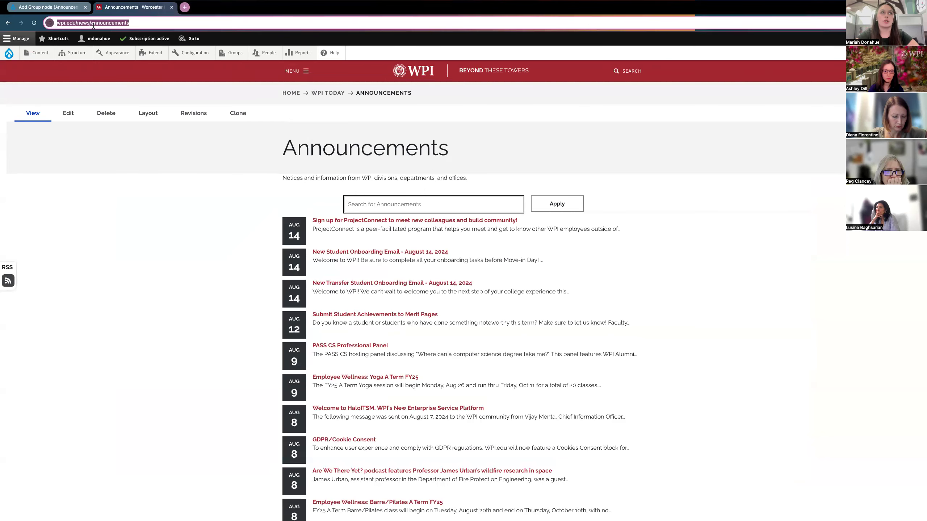
pyautogui.click(50, 10)
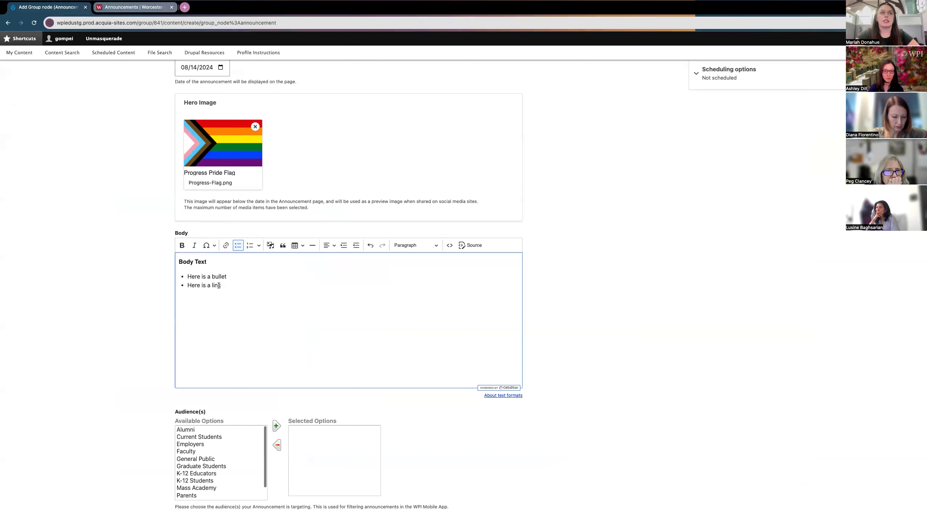
pyautogui.moveTo(221, 286); pyautogui.dragTo(212, 287)
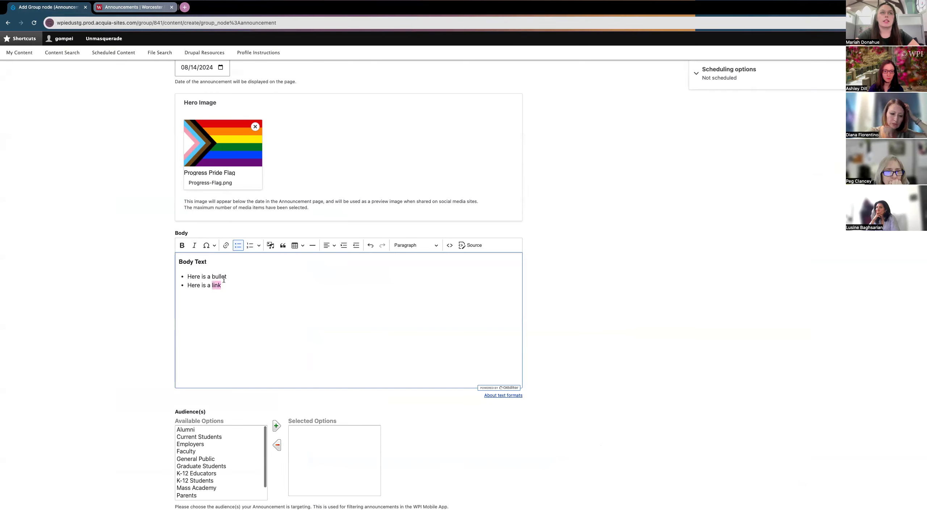
pyautogui.click(226, 246)
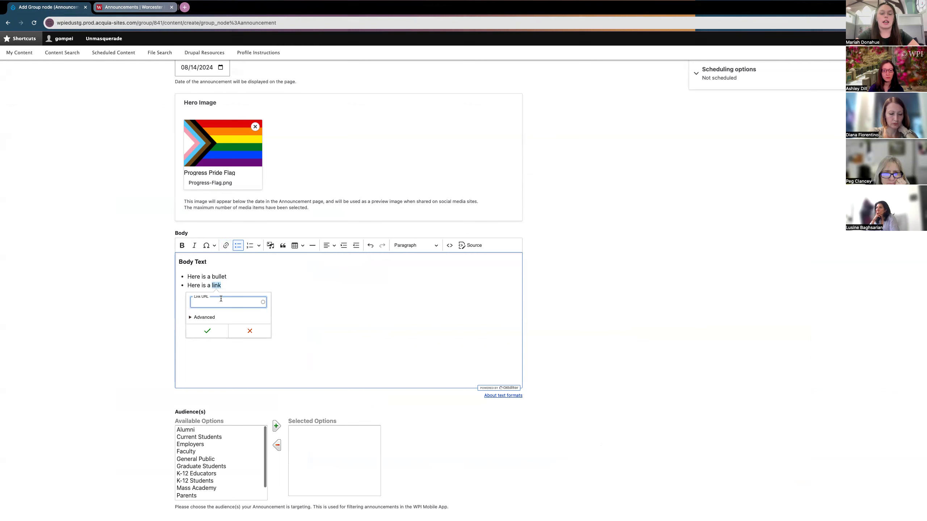
pyautogui.press('super+v')
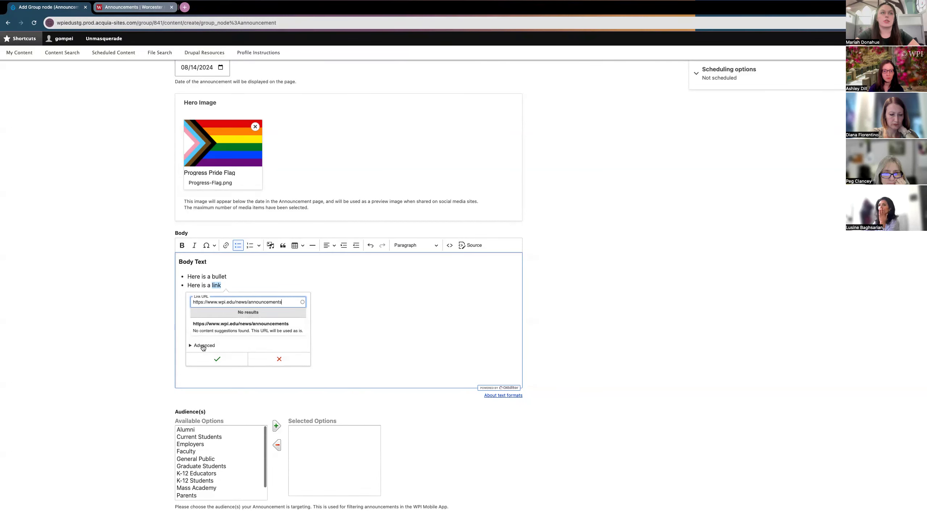
pyautogui.click(202, 345)
pyautogui.click(202, 318)
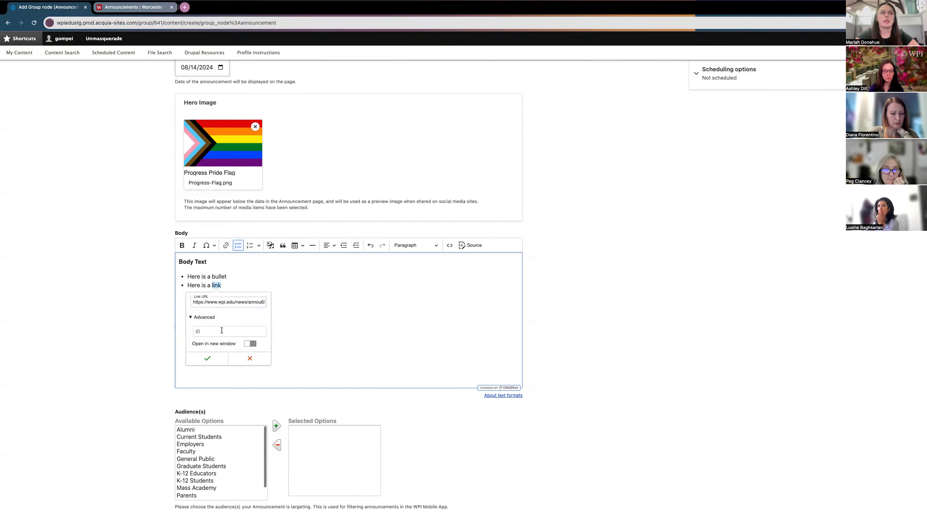
pyautogui.click(250, 344)
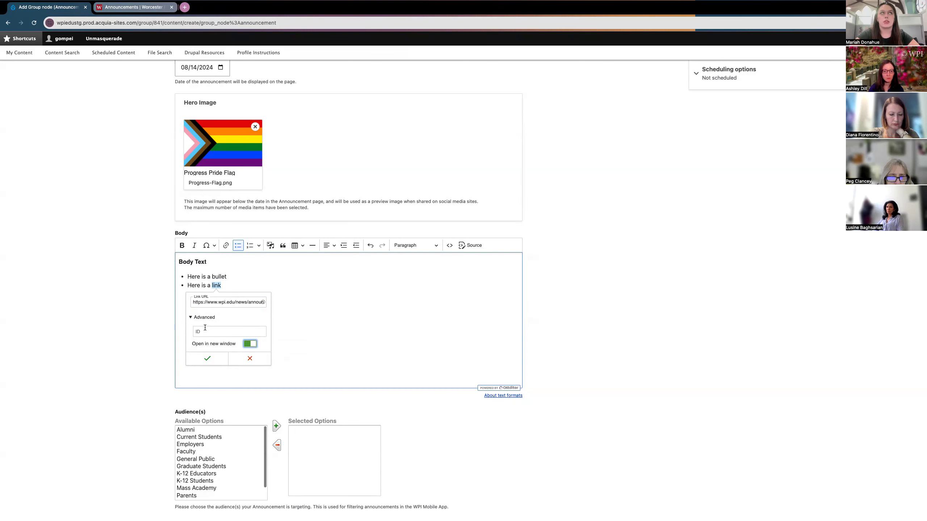
pyautogui.click(119, 8)
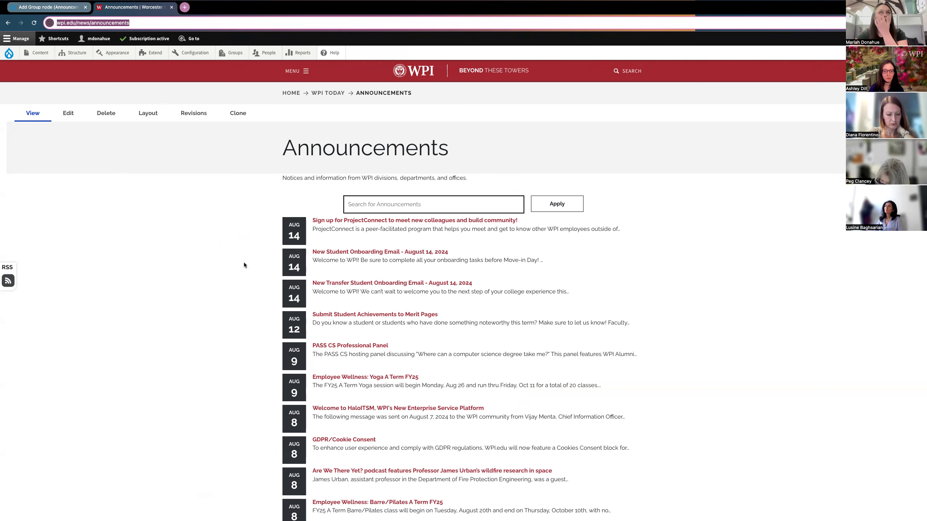
pyautogui.click(55, 11)
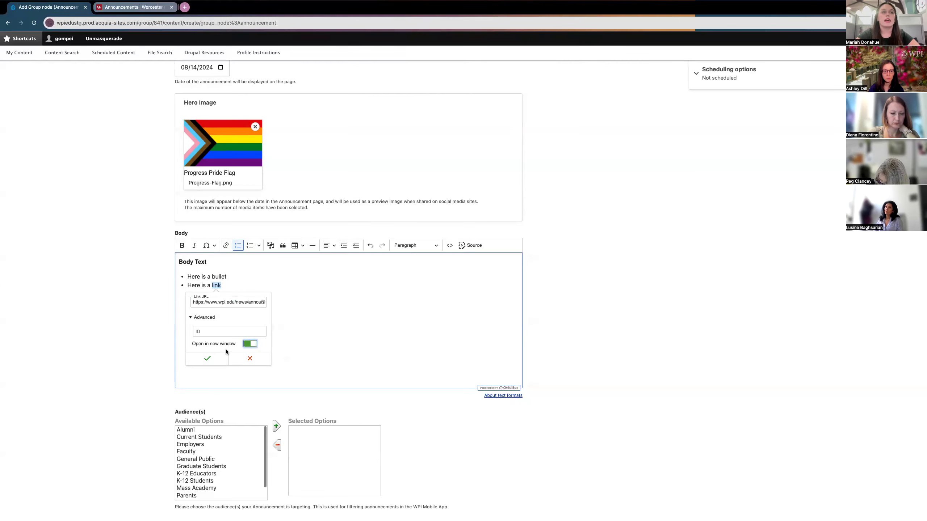
pyautogui.click(246, 342)
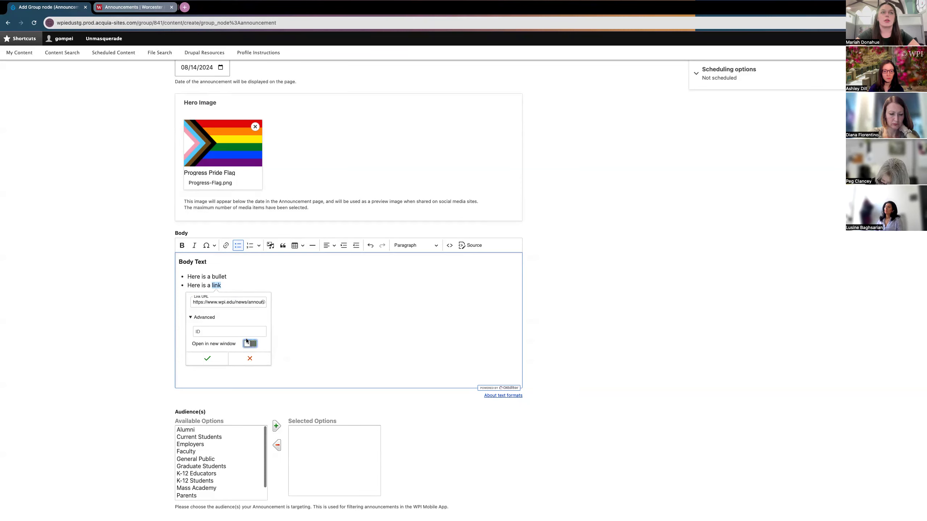
pyautogui.click(227, 302)
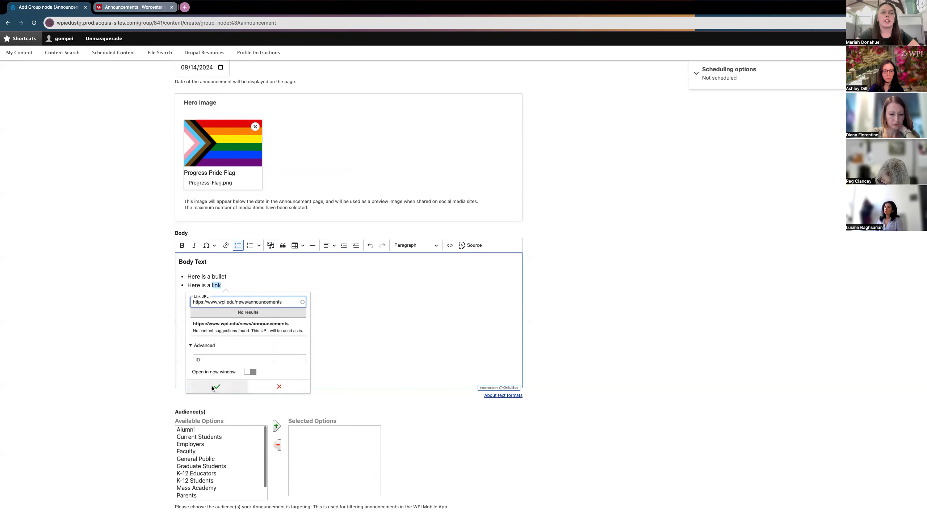
pyautogui.click(212, 387)
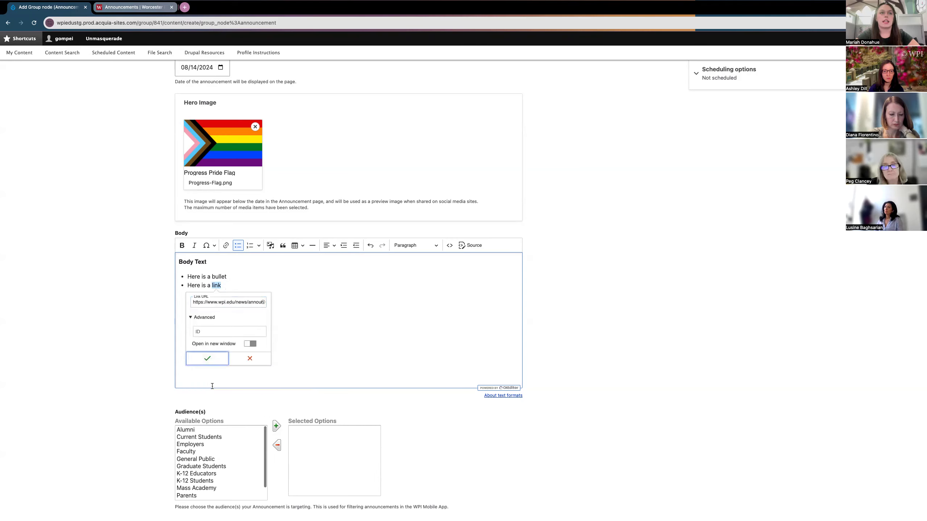
pyautogui.click(207, 359)
# Step: Inspect the saved link on 'link' and confirm its address unchanged
pyautogui.click(229, 286)
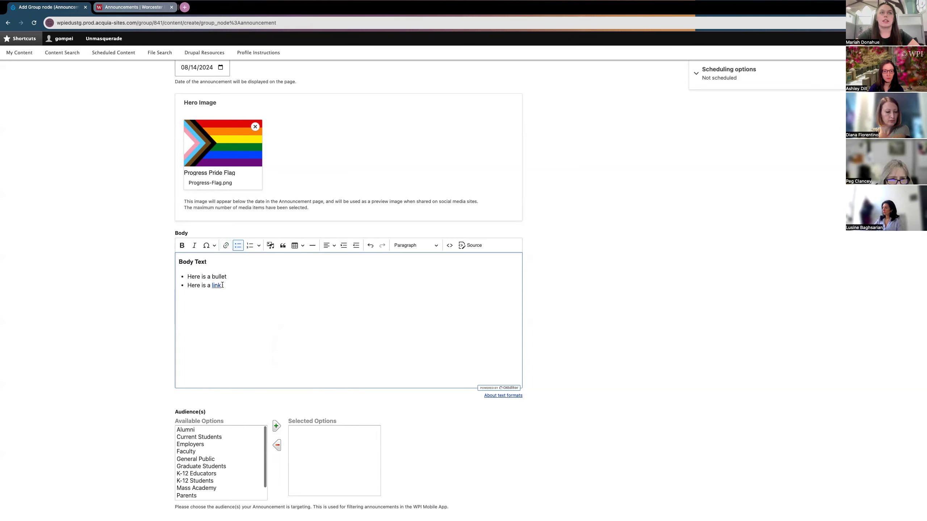
pyautogui.click(218, 288)
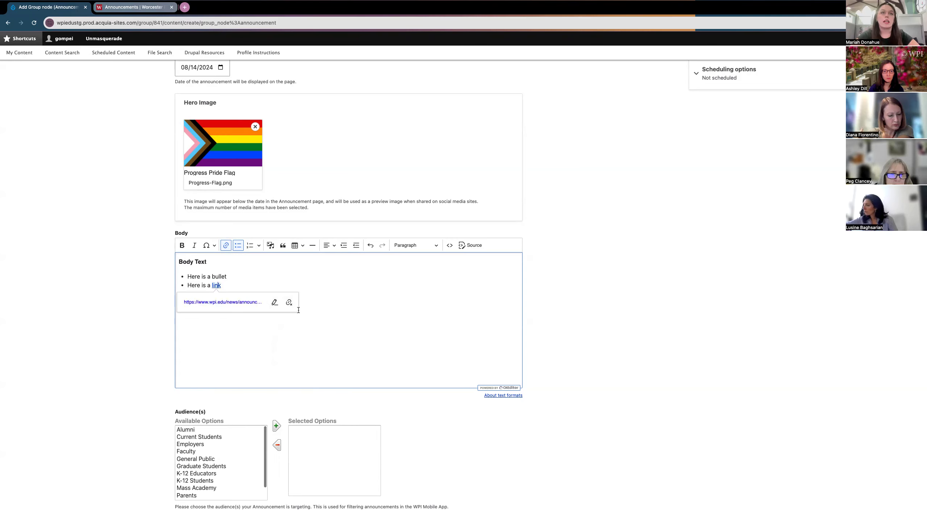
pyautogui.click(274, 302)
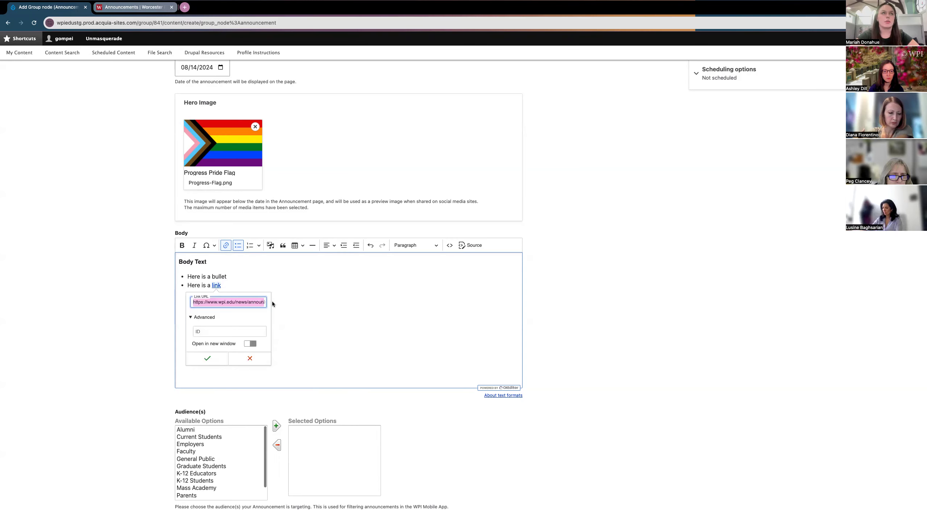
pyautogui.click(207, 358)
pyautogui.click(217, 288)
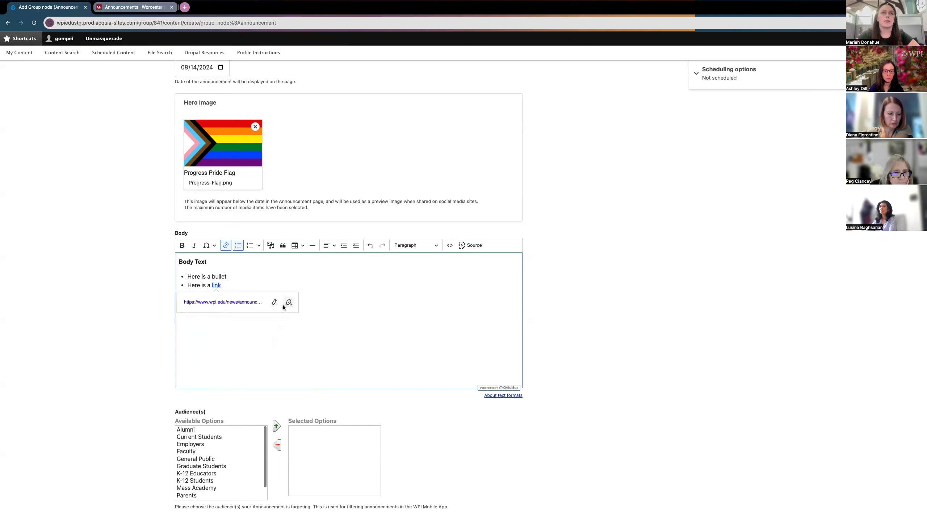
pyautogui.click(234, 288)
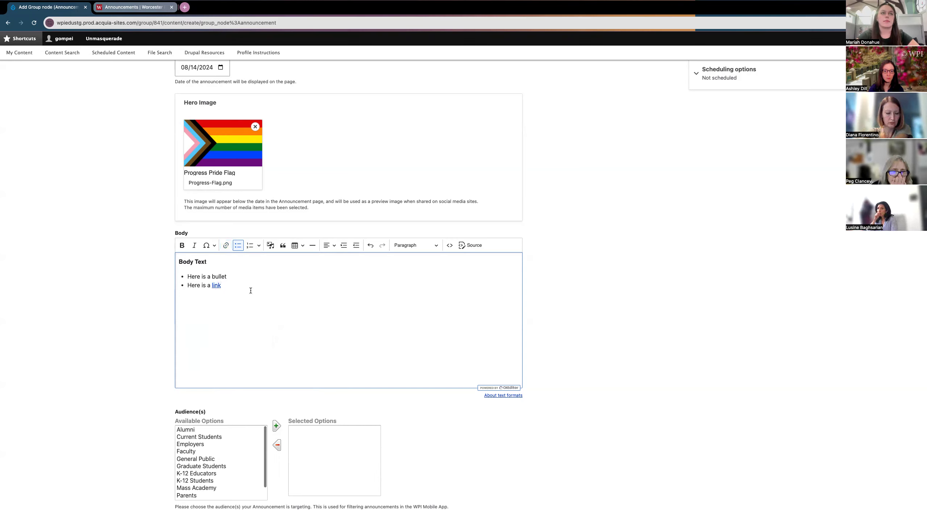
# Step: Add Faculty and Staff to the announcement's selected audiences
pyautogui.scroll(-5, 126, 340)
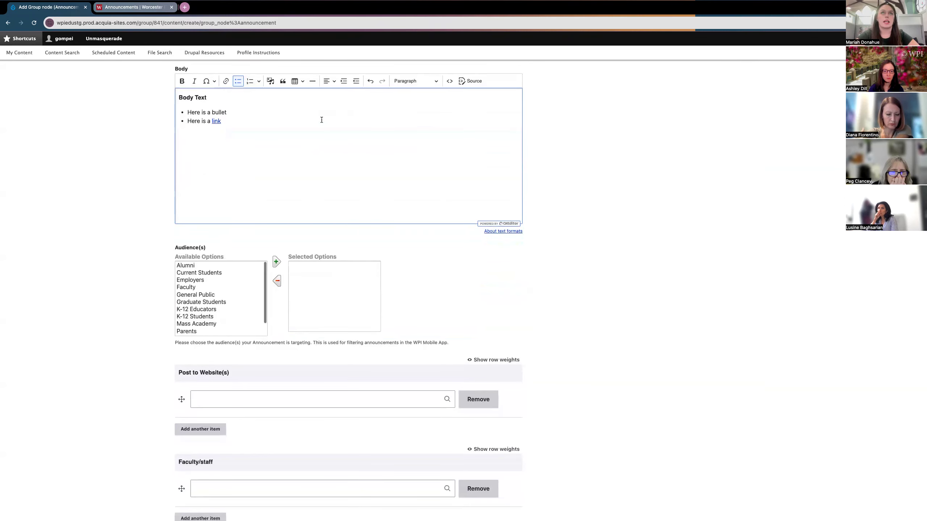
pyautogui.scroll(-3, 131, 332)
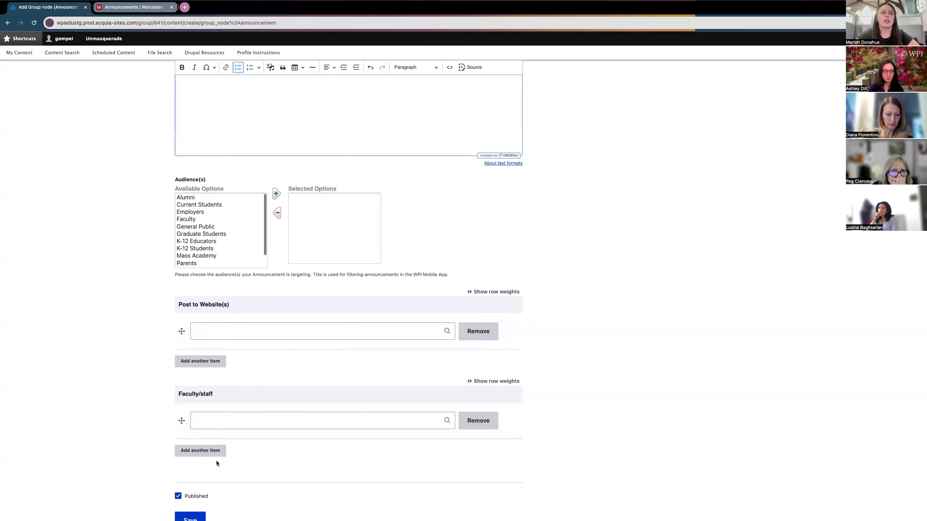
pyautogui.click(215, 425)
pyautogui.click(155, 369)
pyautogui.scroll(1, 91, 317)
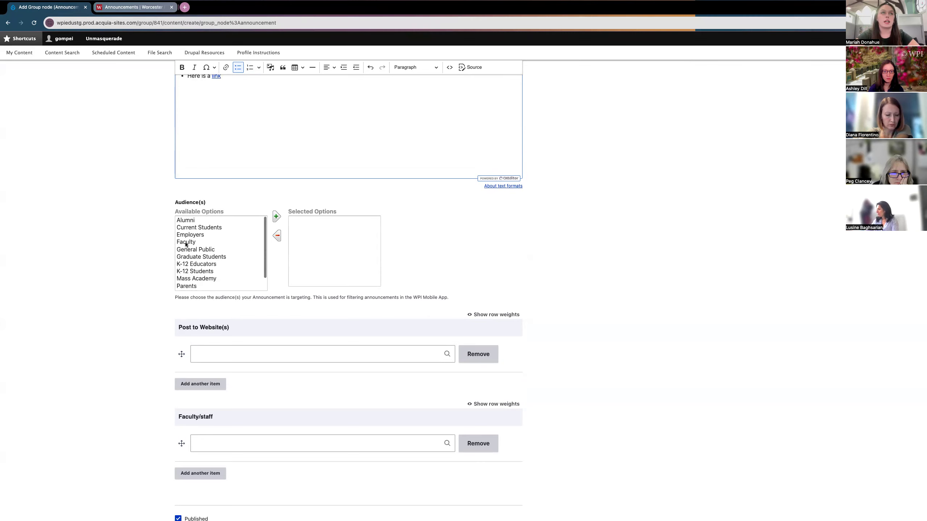
pyautogui.click(186, 242)
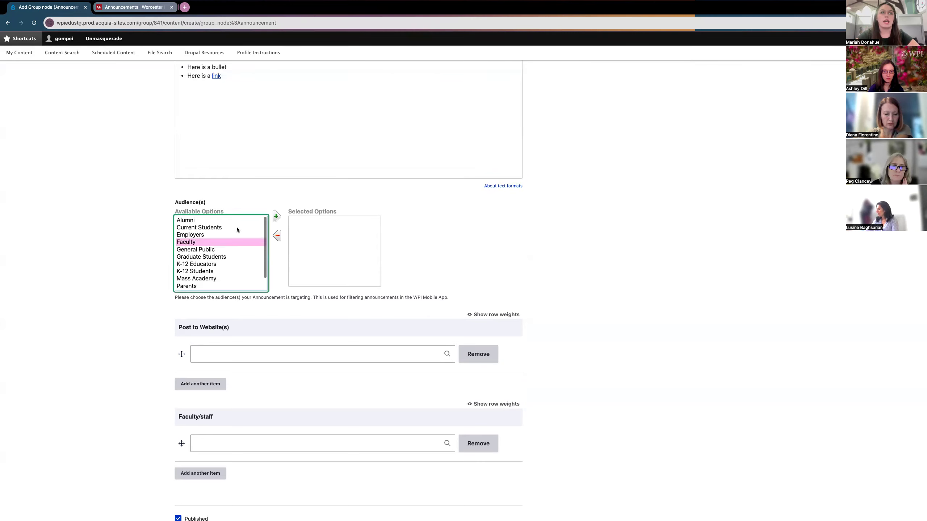
pyautogui.click(276, 218)
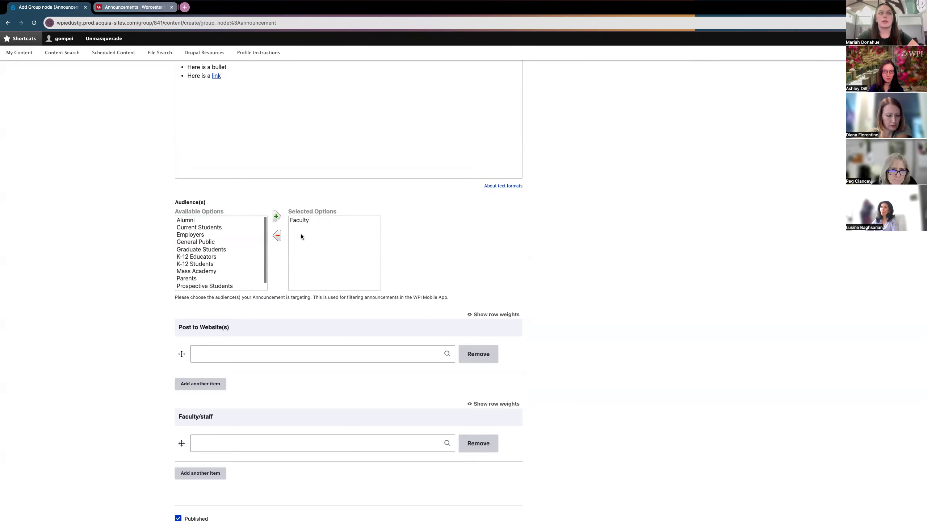
pyautogui.scroll(-1, 194, 258)
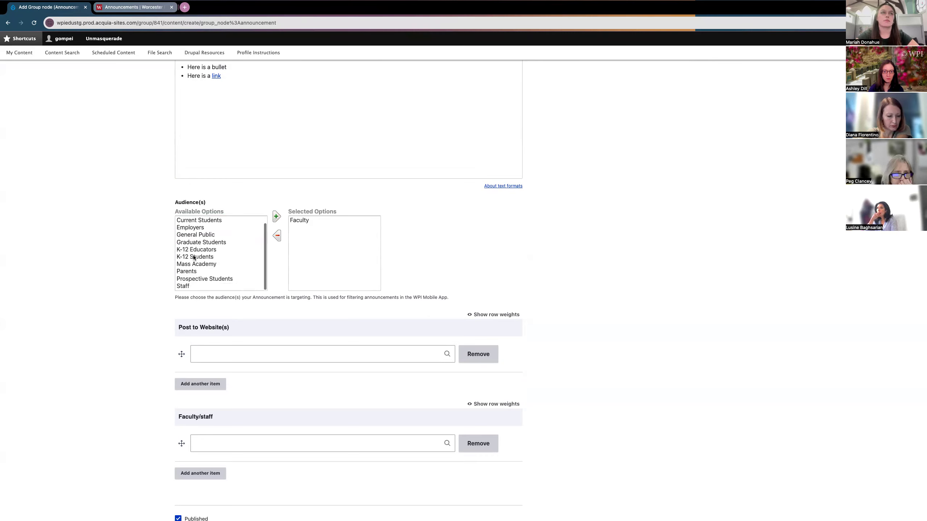
pyautogui.click(186, 286)
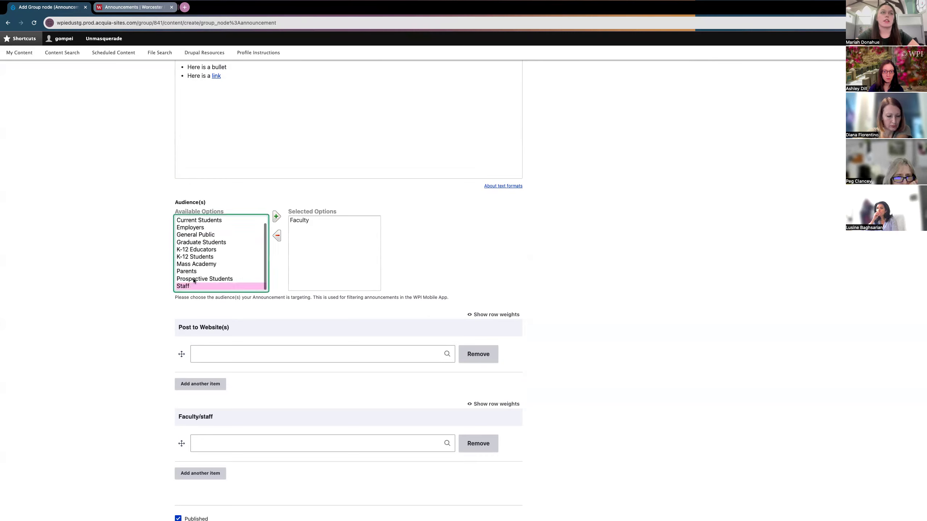
pyautogui.click(274, 219)
# Step: Add Alumni as an audience, then remove it again
pyautogui.scroll(1, 216, 250)
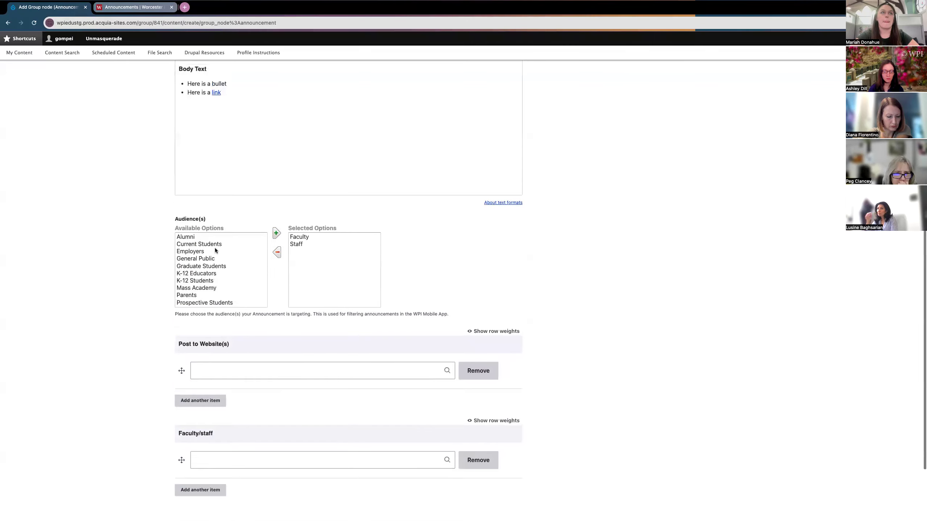
pyautogui.click(186, 239)
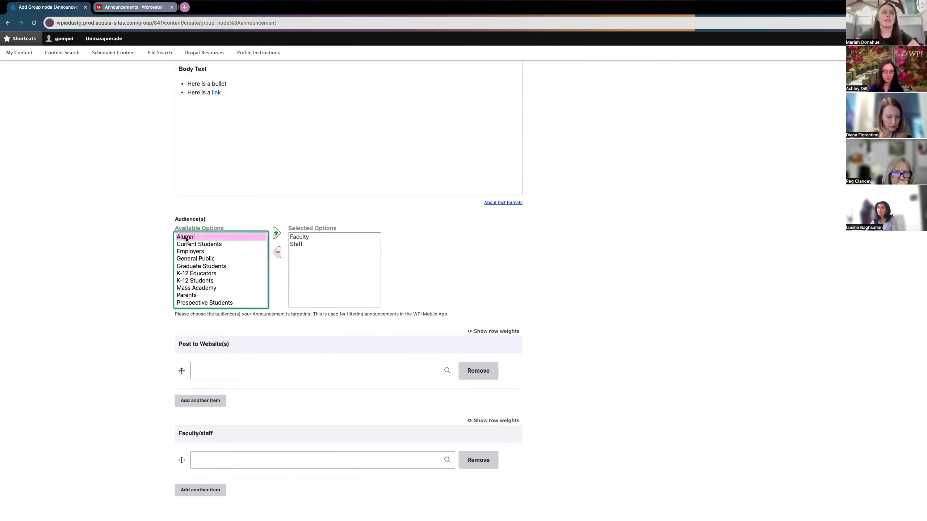
pyautogui.click(275, 233)
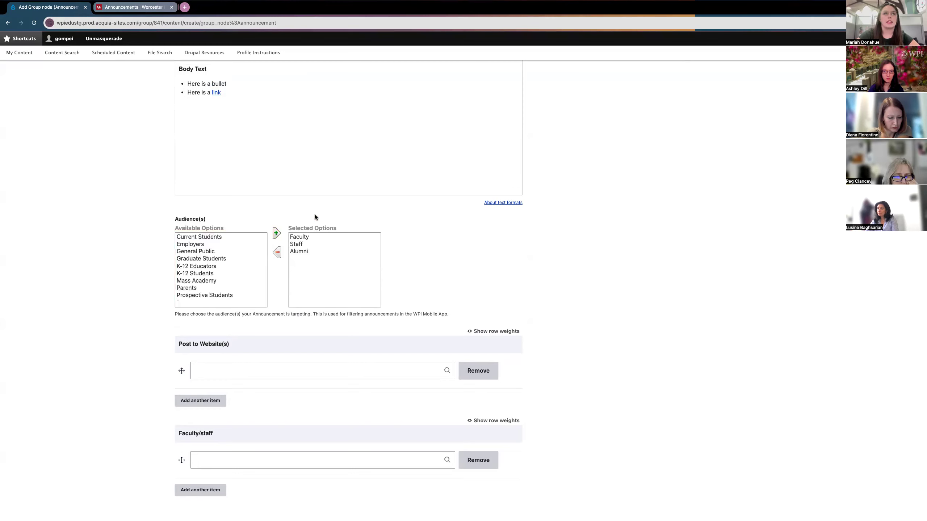
pyautogui.click(302, 252)
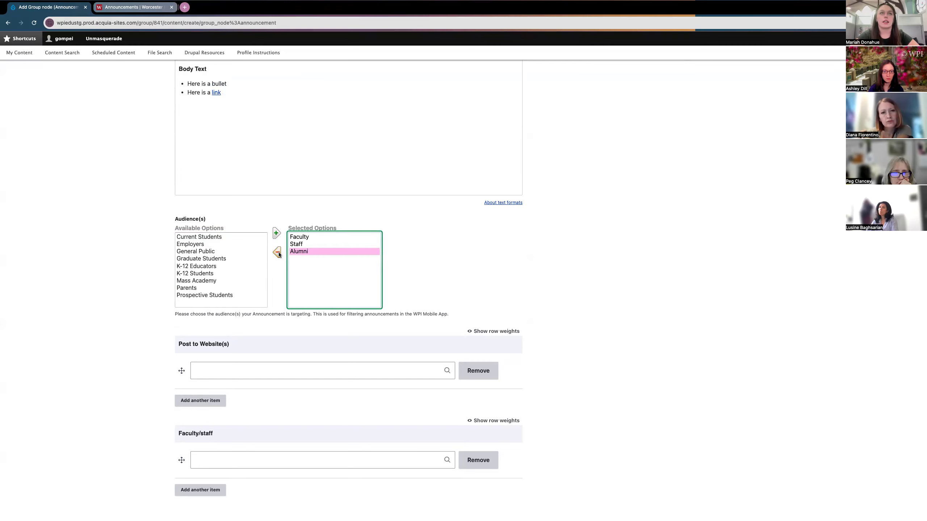
pyautogui.click(278, 253)
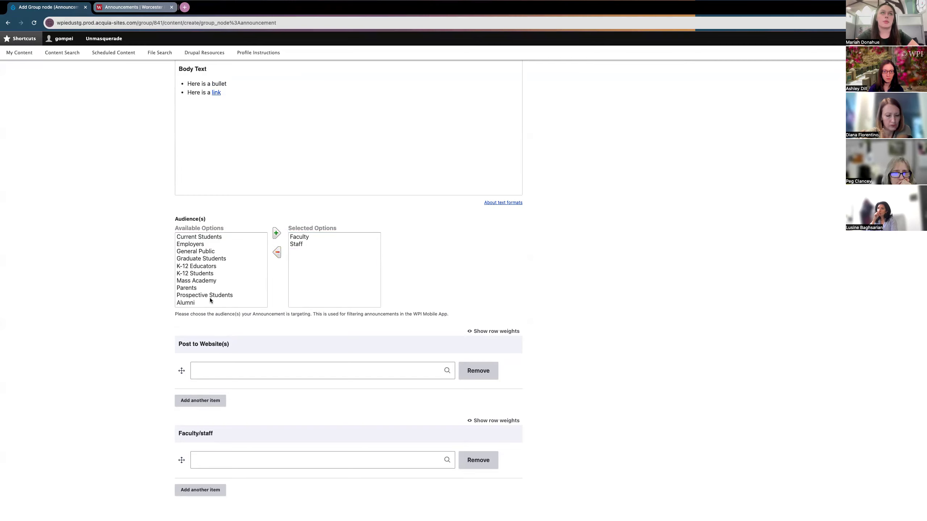
# Step: Scroll down to the empty Post to Website(s) field
pyautogui.scroll(-2, 117, 294)
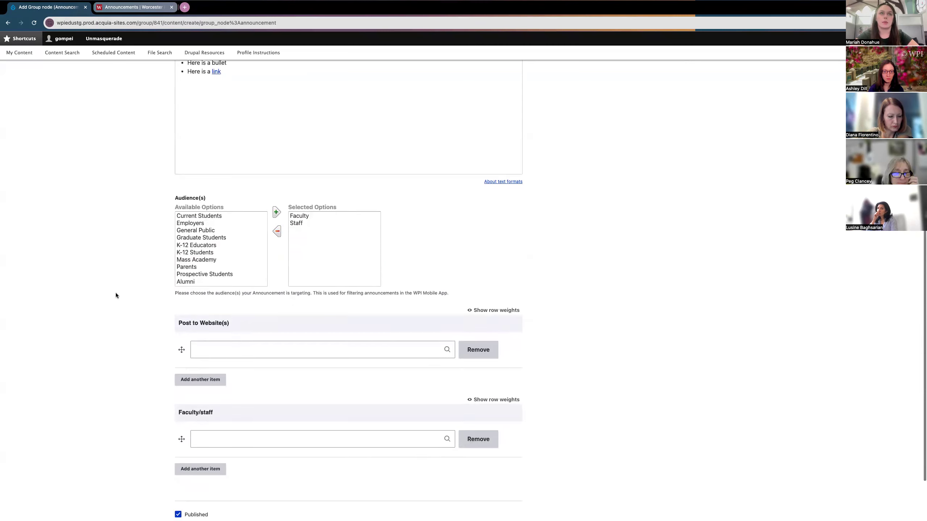
pyautogui.scroll(-4, 116, 294)
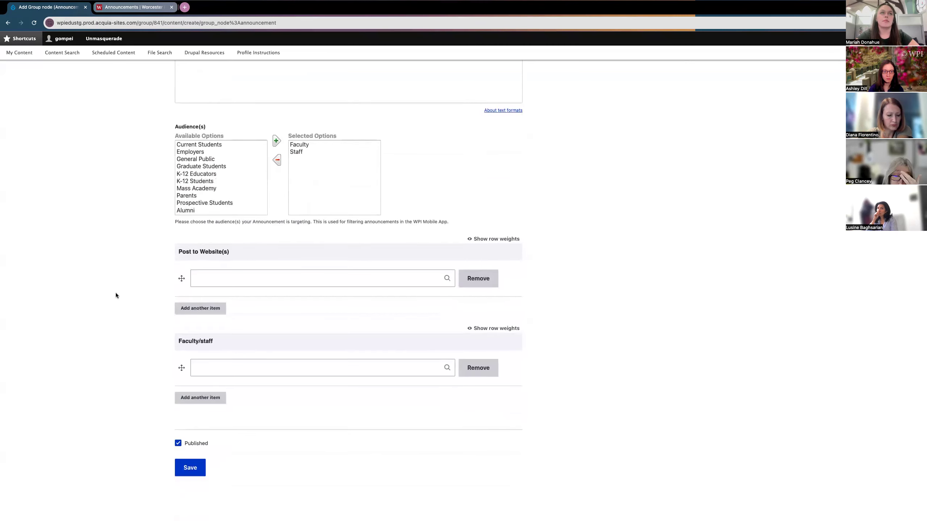
pyautogui.moveTo(229, 253); pyautogui.dragTo(187, 253)
pyautogui.click(200, 281)
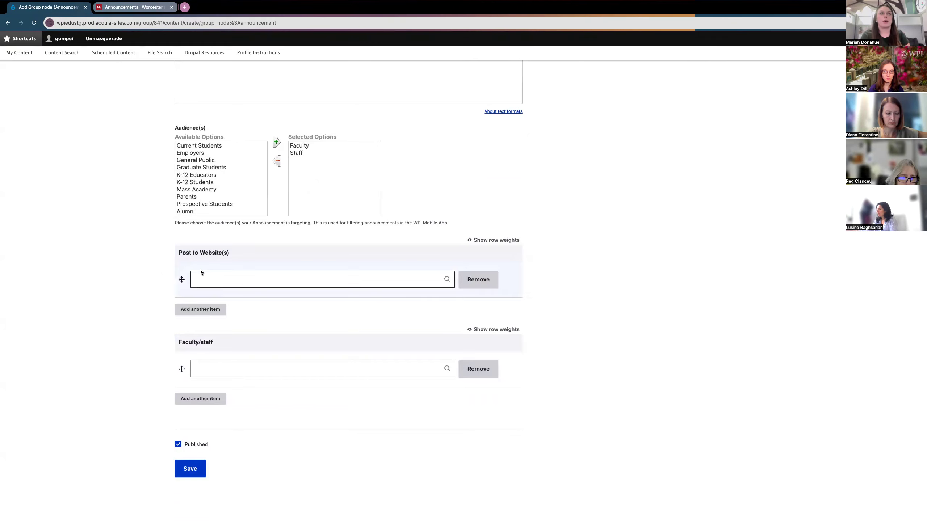
# Step: Post to Drupal Knowledge Sharing Session (841), WPI Today (228) and WPI Insider (776)
pyautogui.click(213, 279)
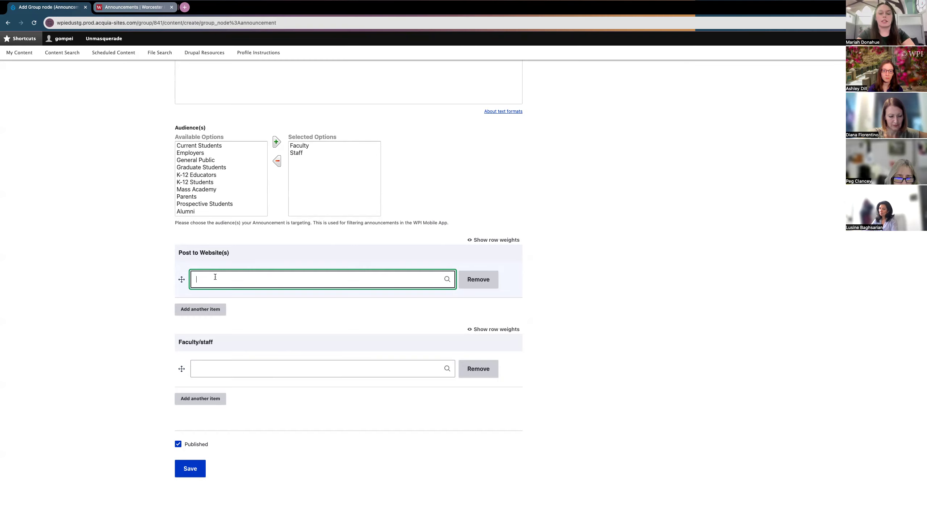
pyautogui.write('Drupal Knowl')
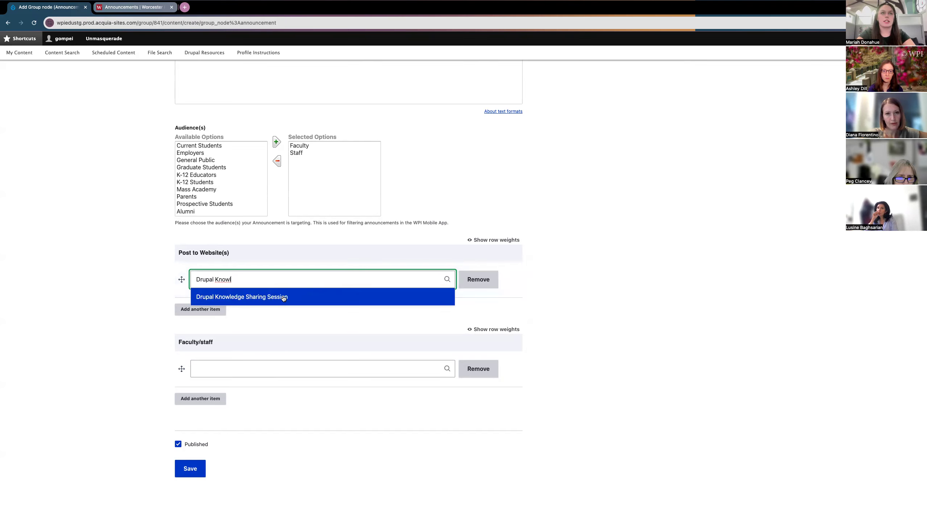
pyautogui.click(236, 299)
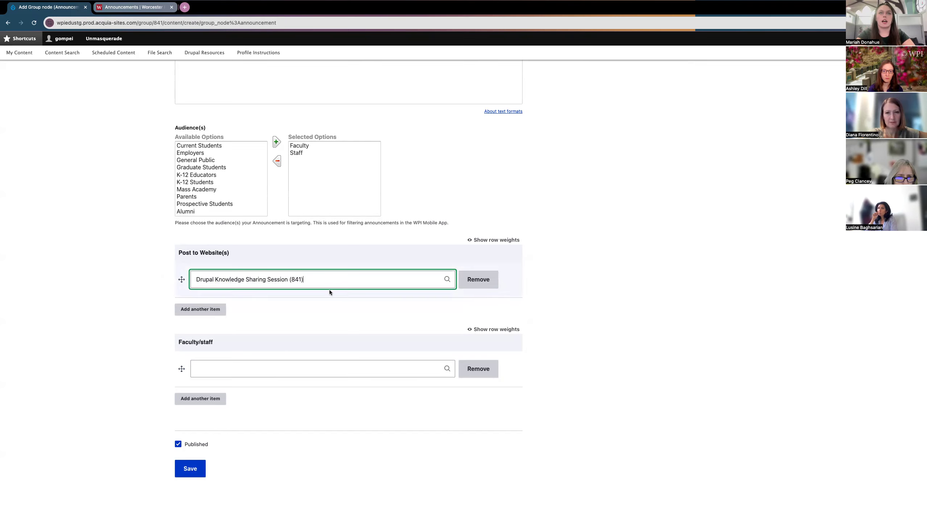
pyautogui.click(191, 312)
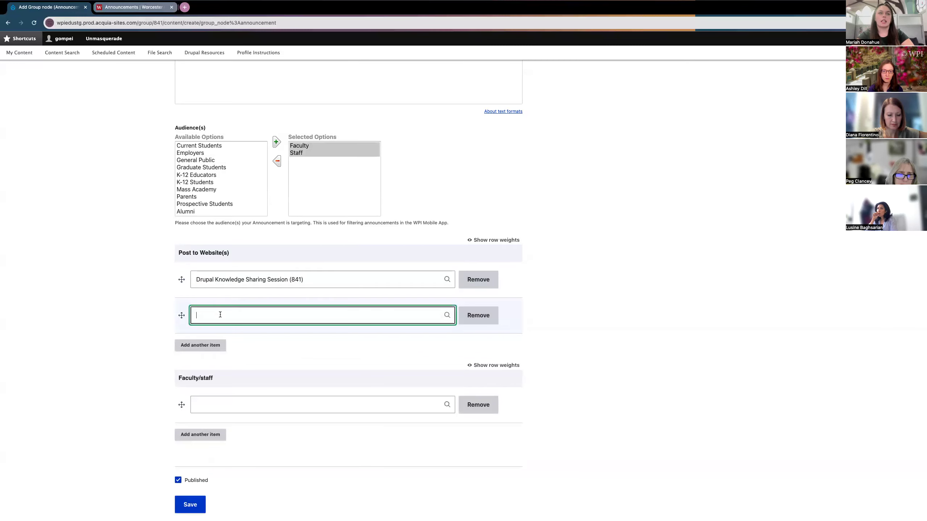
pyautogui.write('WPI Today')
pyautogui.click(226, 332)
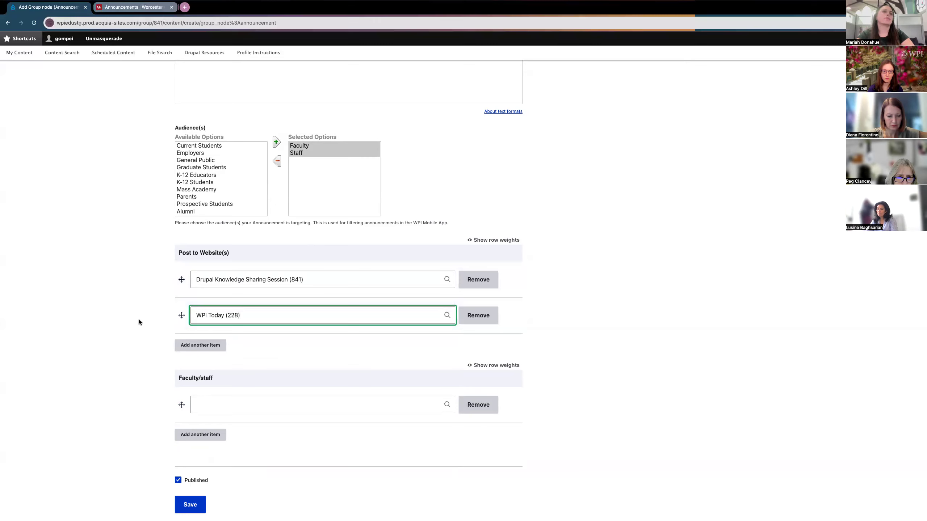
pyautogui.click(192, 345)
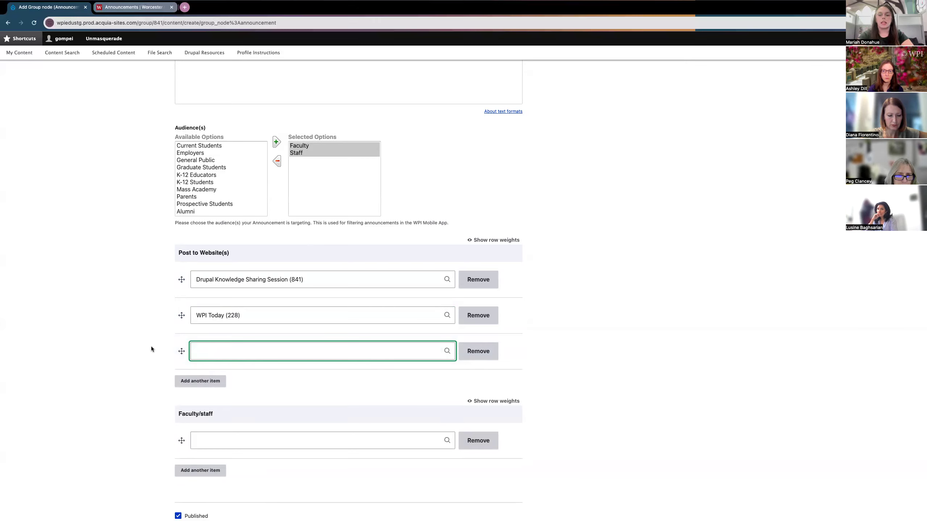
pyautogui.write('WPI Insider')
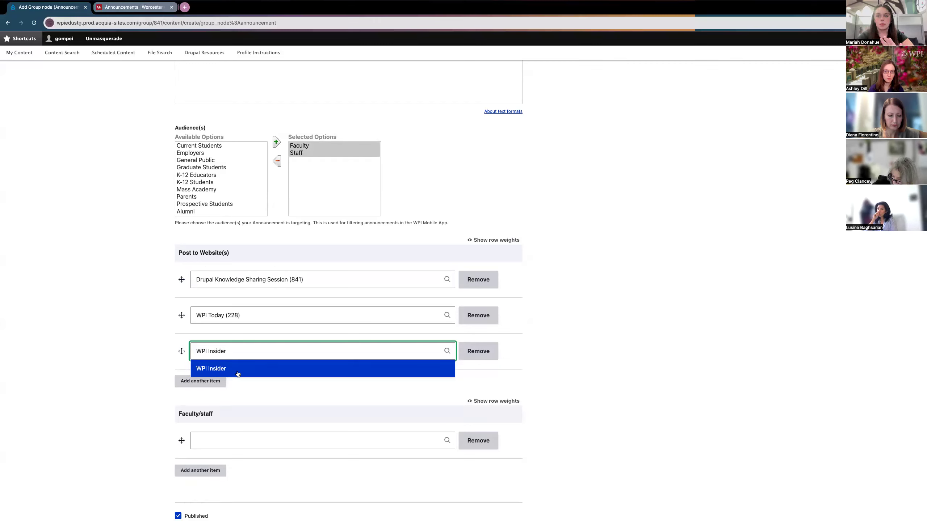
pyautogui.click(214, 372)
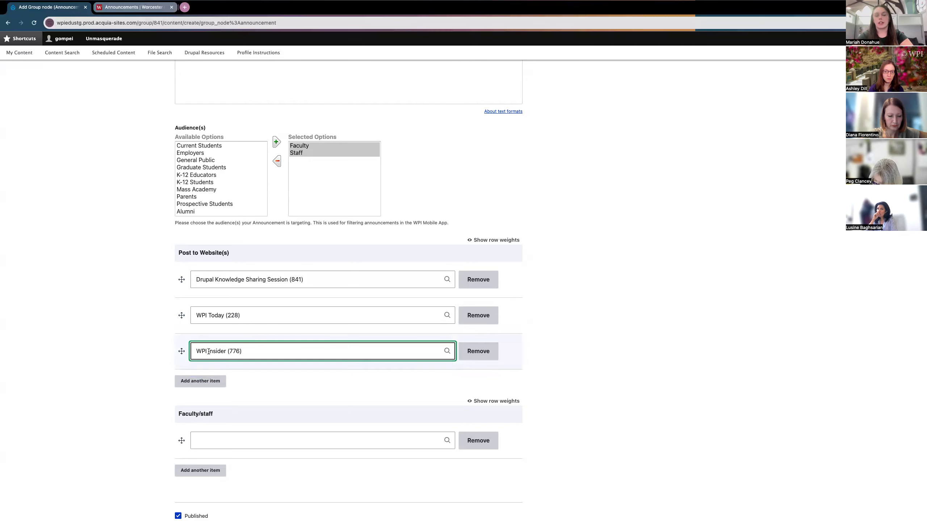
pyautogui.scroll(-3, 136, 358)
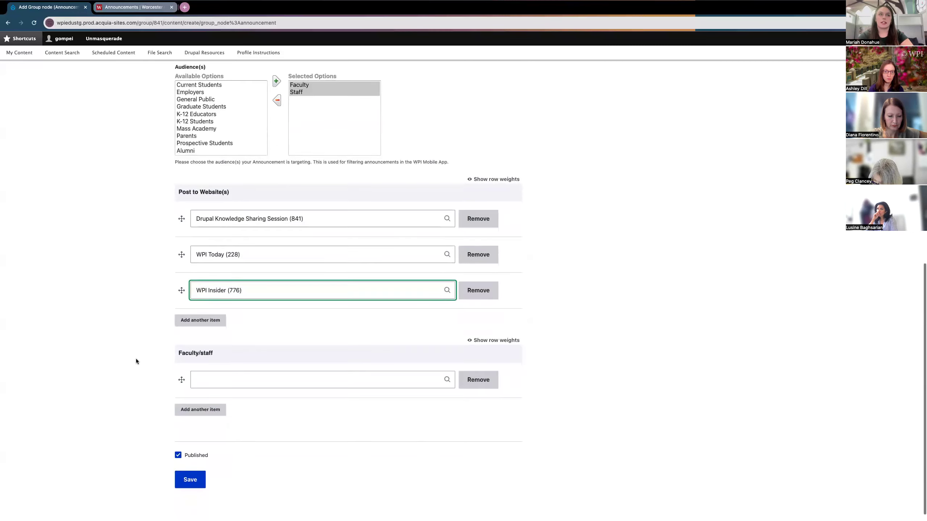
pyautogui.scroll(-1, 141, 350)
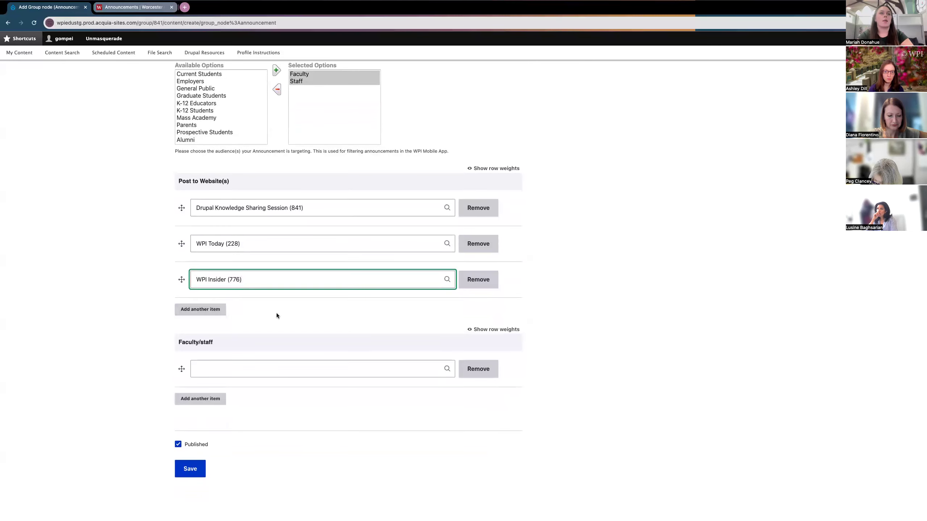
pyautogui.click(190, 344)
# Step: Choose a staff member's account in Faculty/staff via autocomplete and add a second entry
pyautogui.scroll(10, 155, 323)
pyautogui.scroll(-10, 155, 323)
pyautogui.click(229, 369)
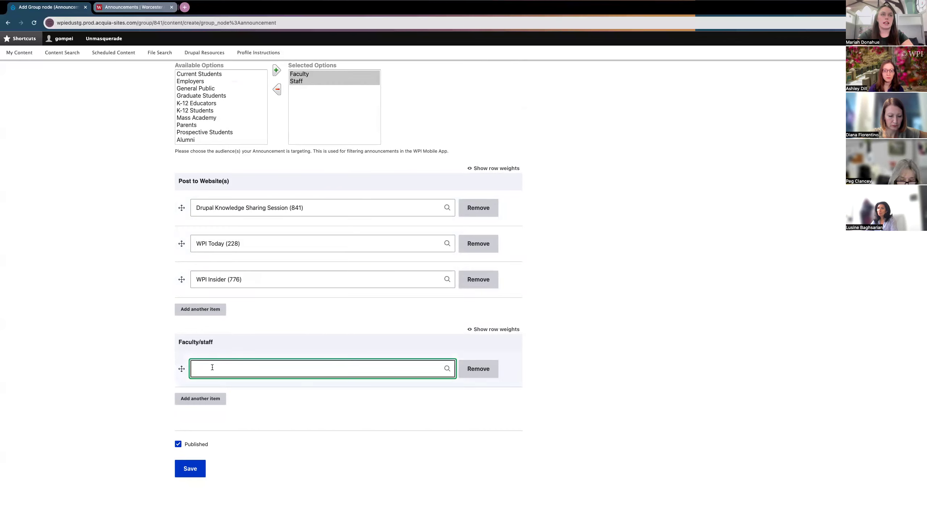
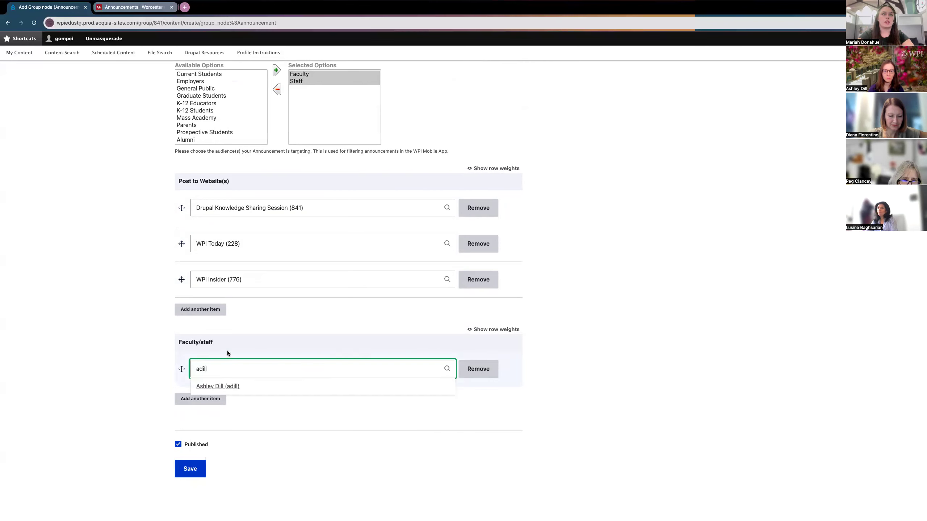
pyautogui.click(229, 390)
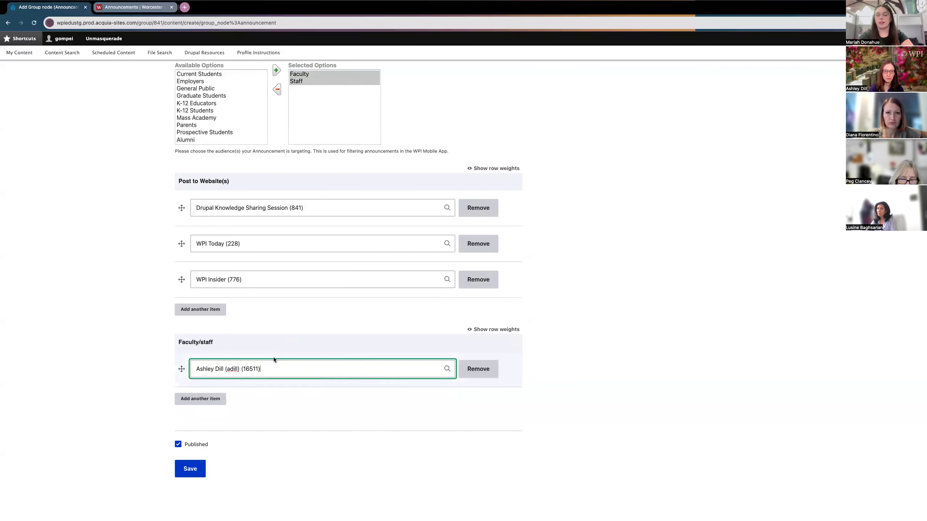
pyautogui.scroll(1, 247, 425)
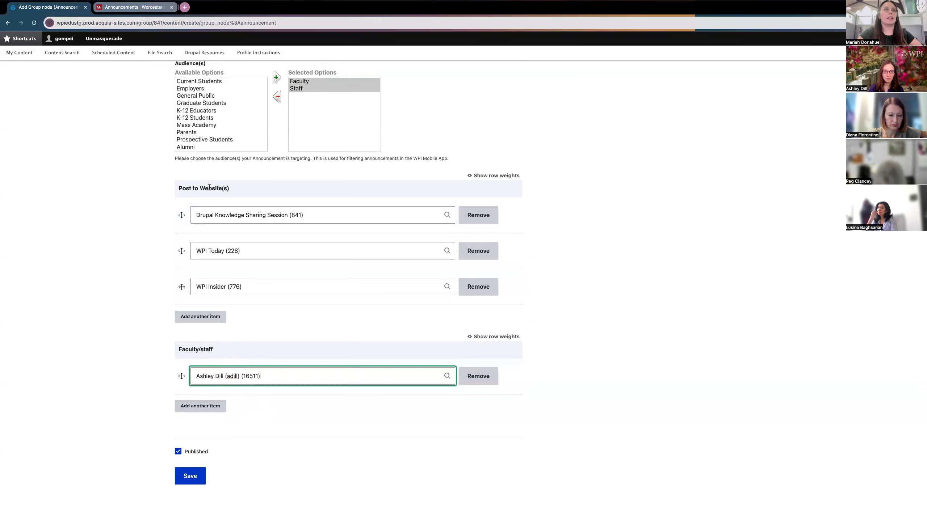
pyautogui.click(201, 406)
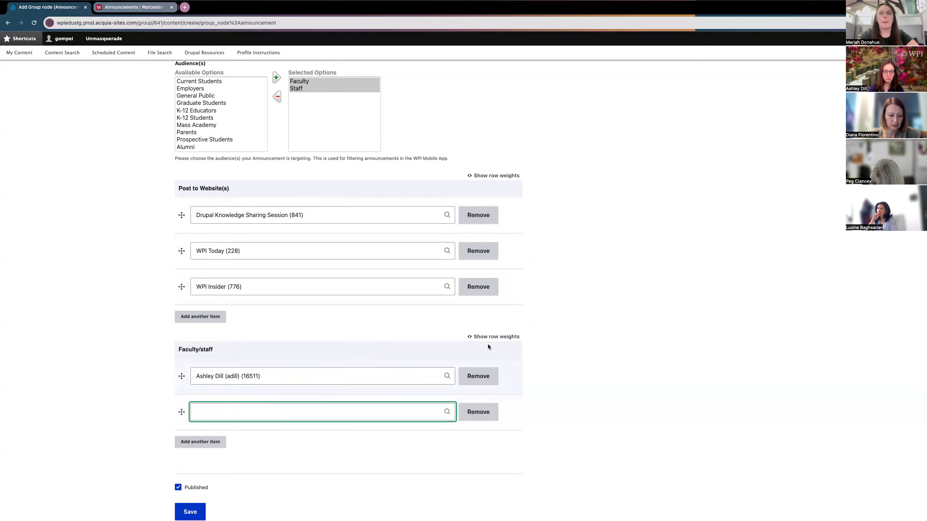
# Step: Remove the empty Faculty/staff row and leave Published unchecked
pyautogui.click(476, 413)
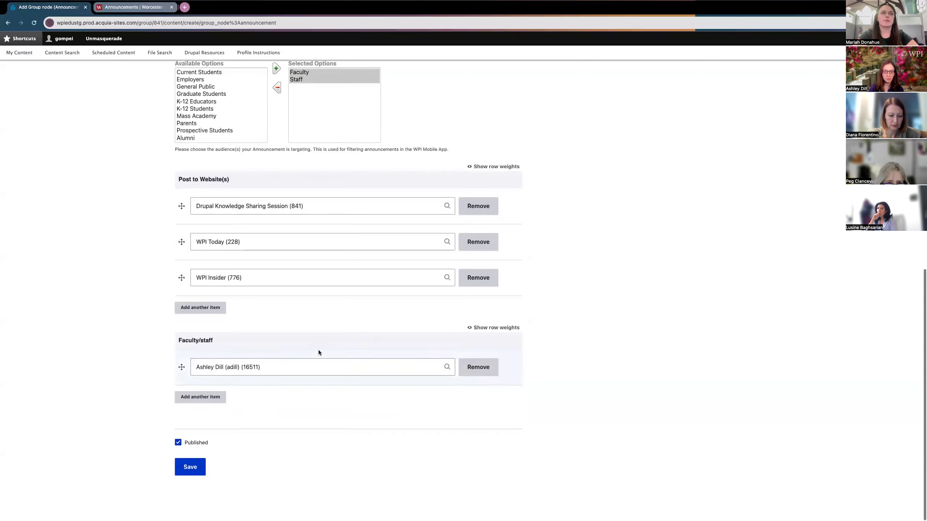
pyautogui.click(178, 445)
pyautogui.click(181, 446)
pyautogui.click(180, 447)
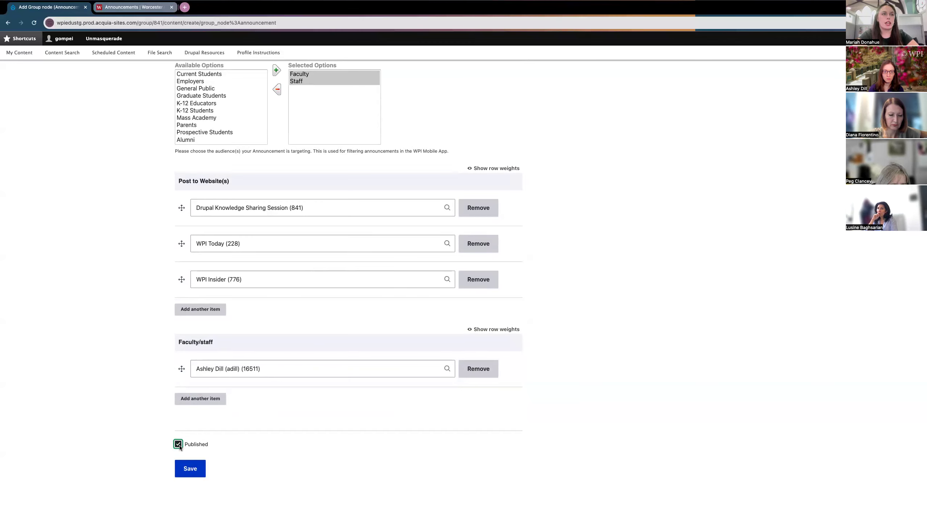
pyautogui.click(179, 446)
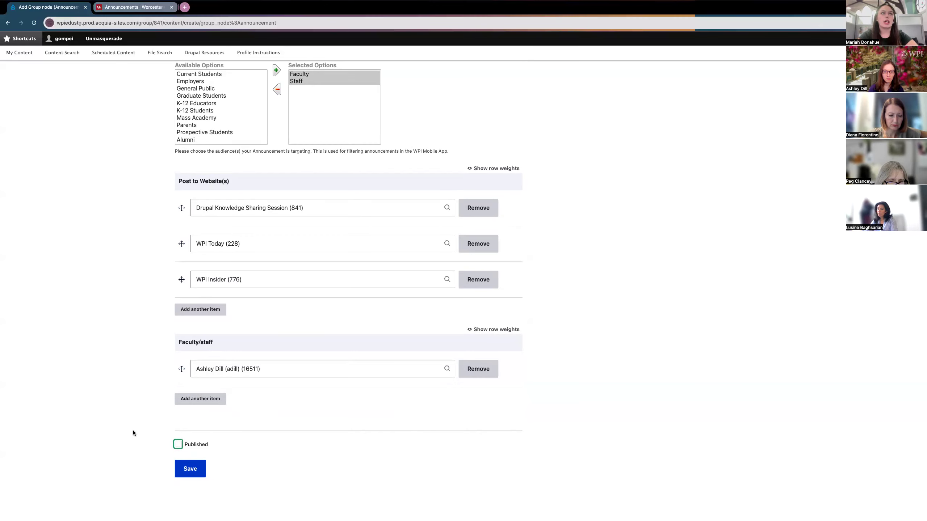
pyautogui.scroll(1, 121, 359)
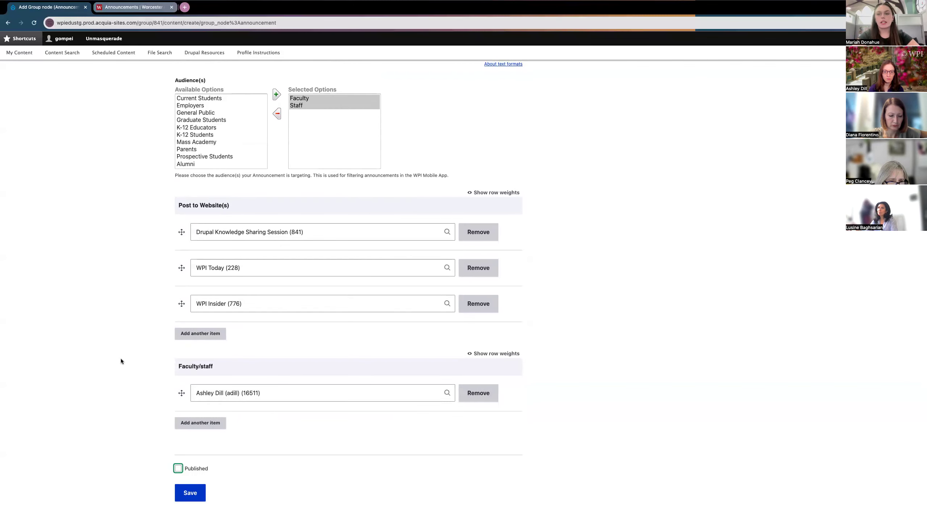
pyautogui.scroll(-1, 121, 360)
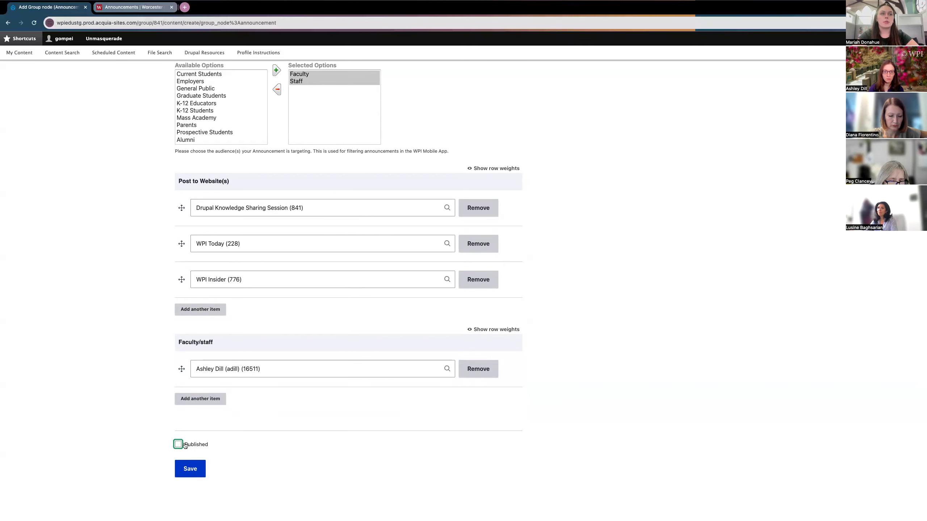
pyautogui.scroll(15, 107, 380)
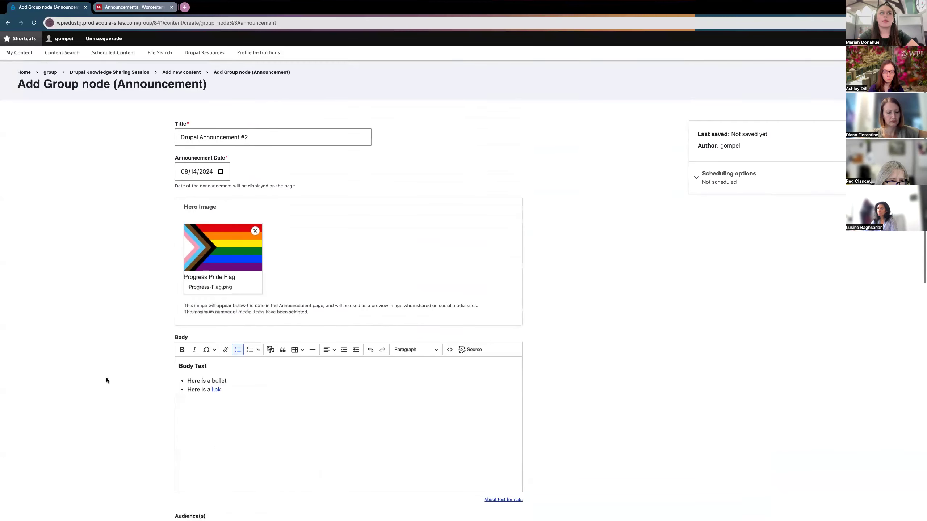
# Step: Try scheduling: publish on 08/15/2024 and unpublish on 08/23/2024
pyautogui.click(725, 177)
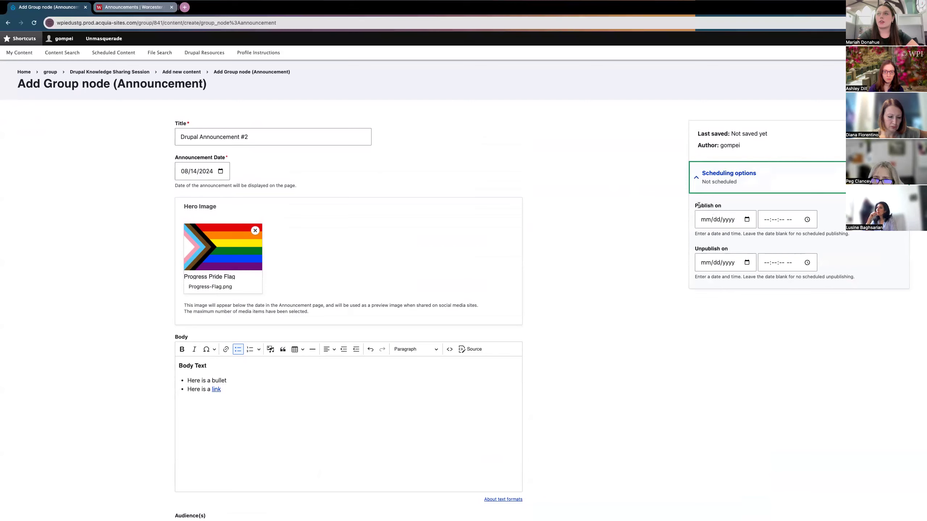
pyautogui.click(733, 179)
pyautogui.click(733, 179)
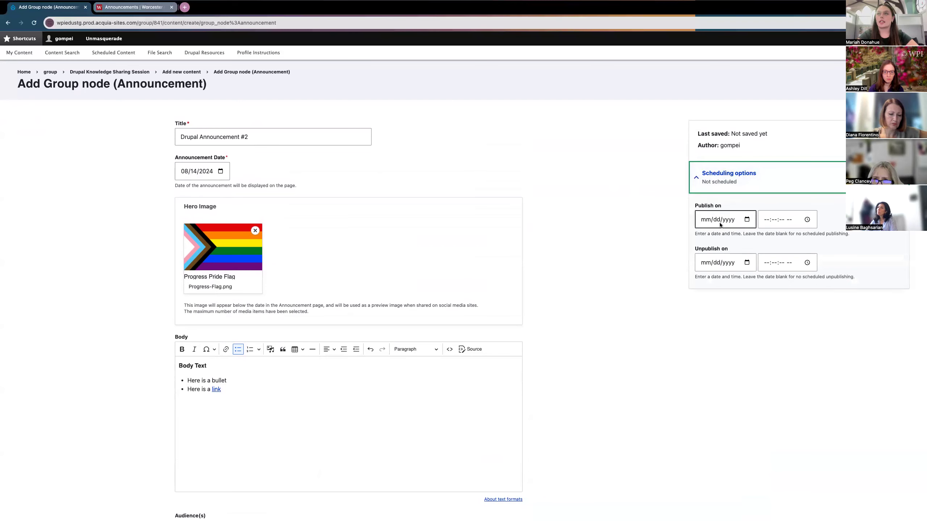
pyautogui.click(747, 220)
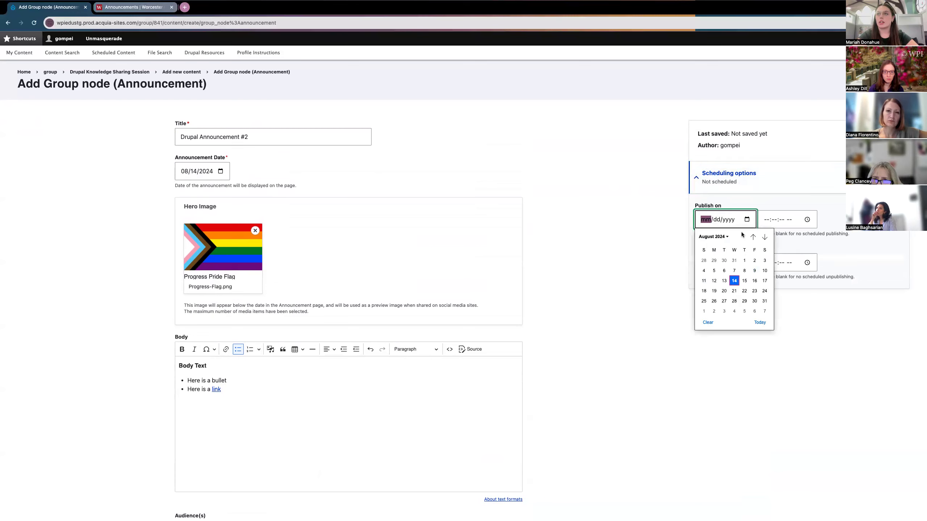
pyautogui.click(744, 280)
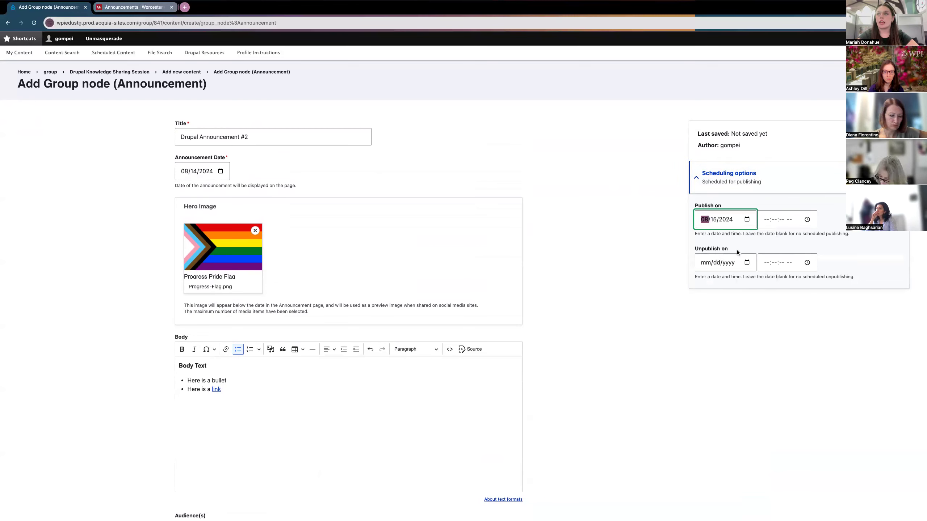
pyautogui.click(747, 263)
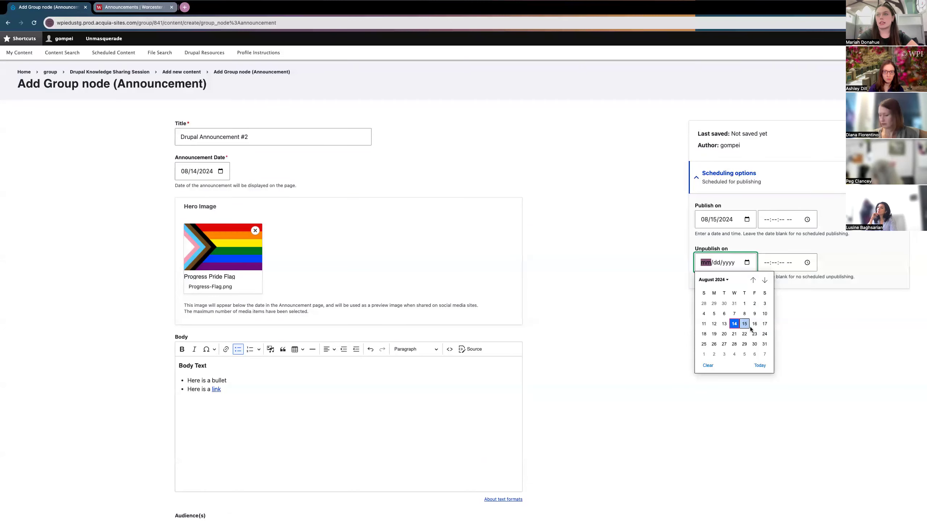
pyautogui.click(754, 334)
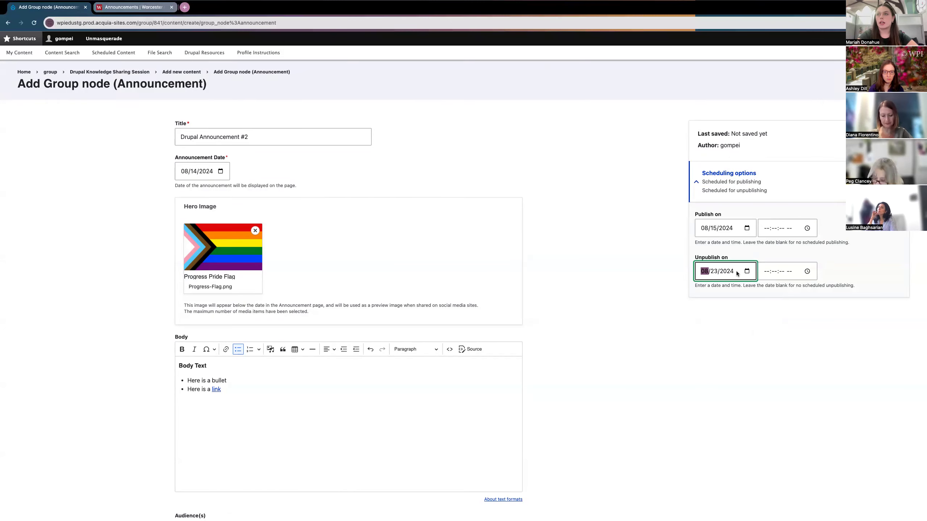
# Step: Clear both scheduling dates so the announcement reads Not scheduled
pyautogui.press('BackSpace')
pyautogui.press('Tab')
pyautogui.press('Tab')
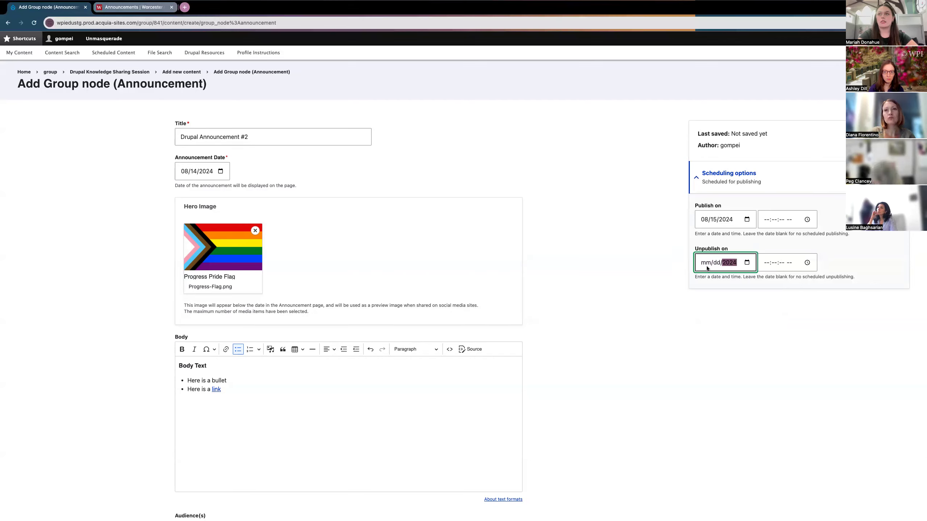
pyautogui.click(704, 220)
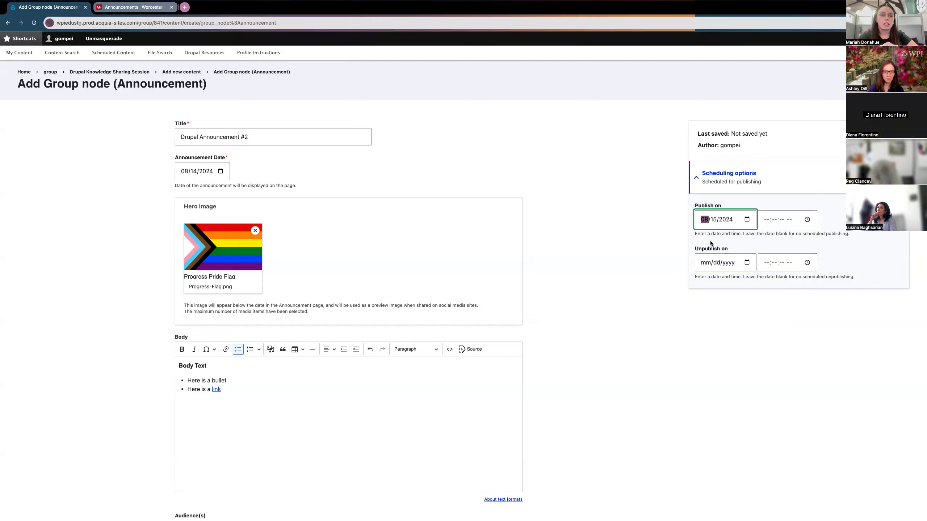
pyautogui.press('Tab')
pyautogui.press('BackSpace')
pyautogui.press('Tab')
pyautogui.press('Tab')
pyautogui.press('Tab')
pyautogui.click(737, 236)
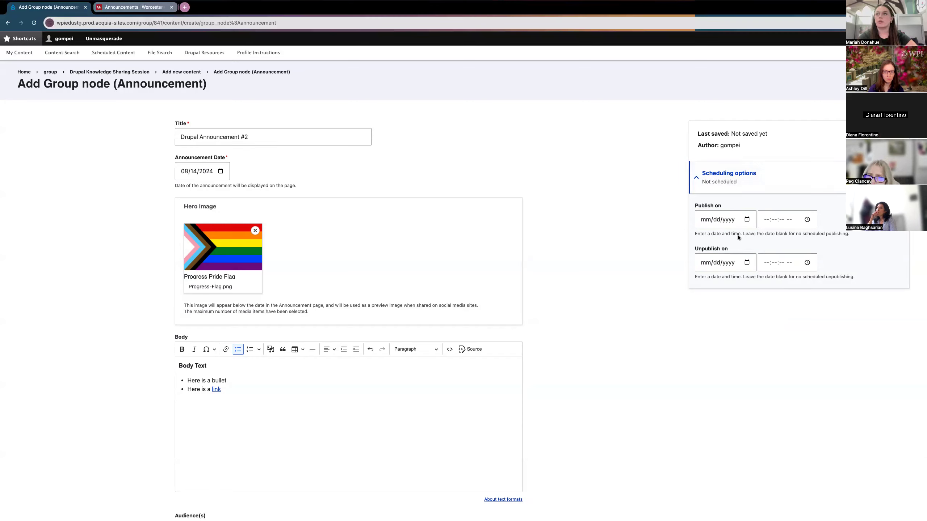
pyautogui.click(717, 181)
pyautogui.scroll(-1, 639, 294)
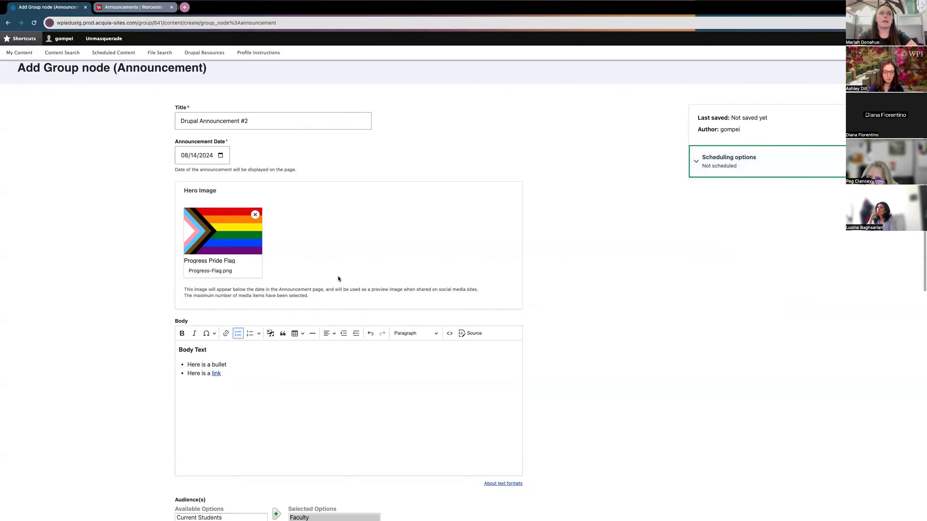
pyautogui.scroll(-12, 338, 276)
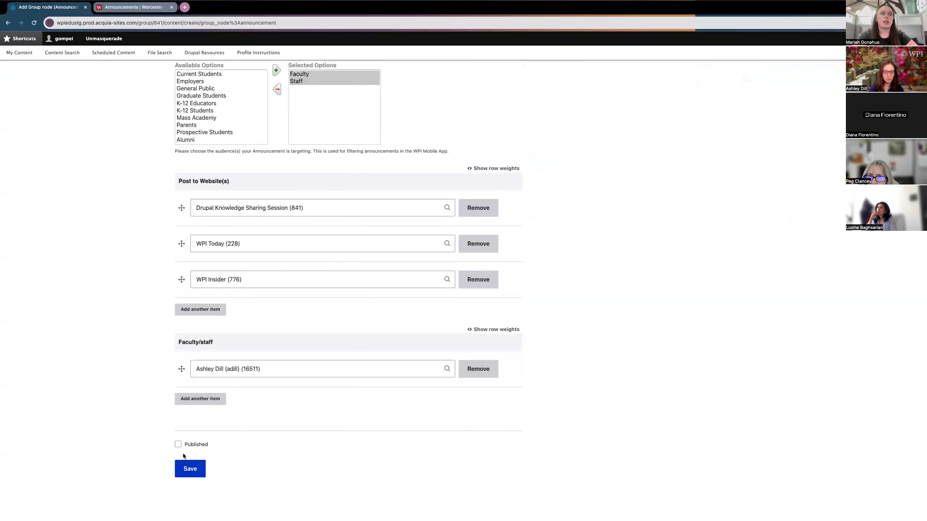
# Step: Save Drupal Announcement #2, saving again on the reloaded form
pyautogui.click(192, 469)
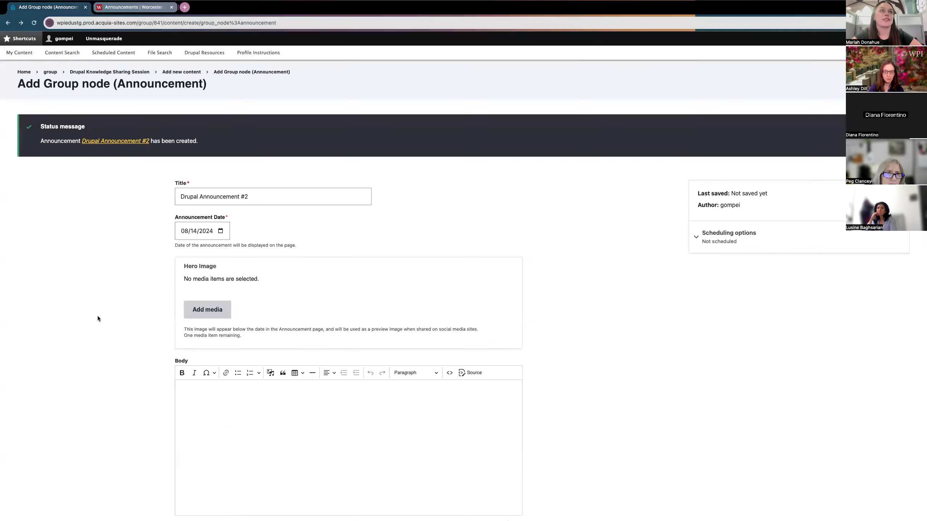
pyautogui.scroll(-5, 98, 319)
pyautogui.scroll(-3, 98, 318)
pyautogui.click(195, 470)
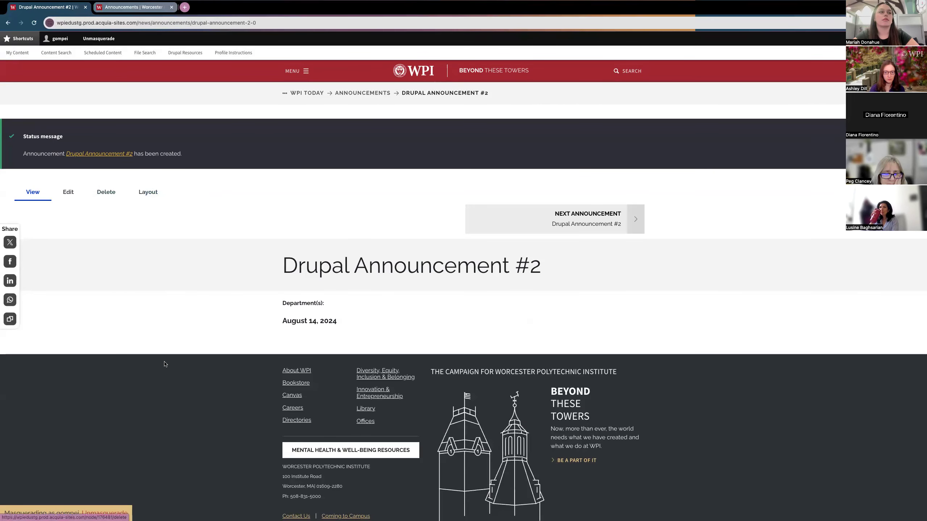
# Step: Open Drupal Announcement #2's edit form
pyautogui.click(147, 192)
pyautogui.click(72, 194)
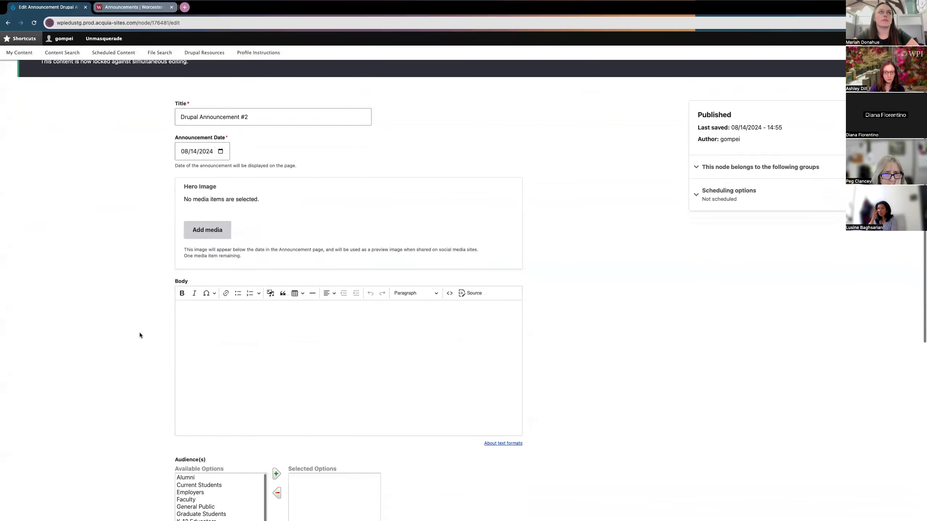
pyautogui.scroll(-6, 139, 335)
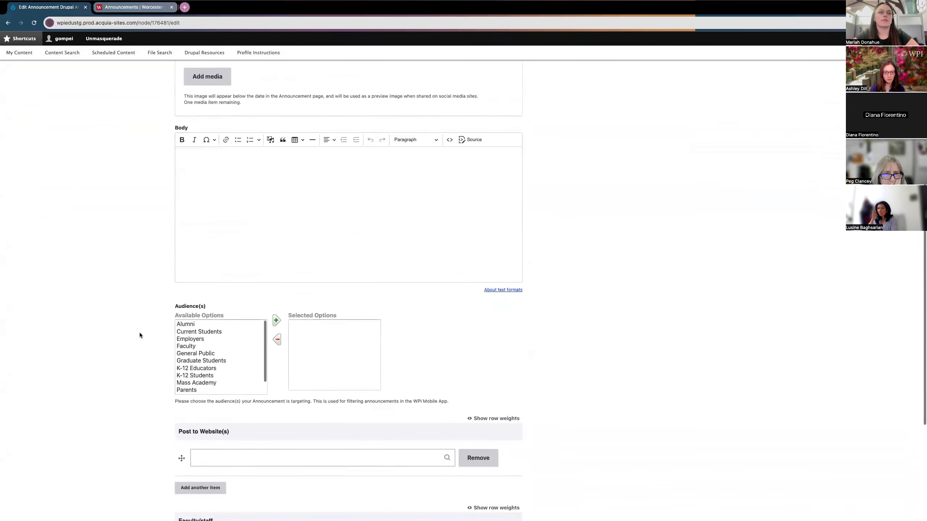
pyautogui.scroll(4, 248, 275)
# Step: Write a bold 'Body Text' heading followed by one bulleted 'Bullet' item in Body
pyautogui.click(248, 275)
pyautogui.write('Body Text')
pyautogui.tripleClick(203, 194)
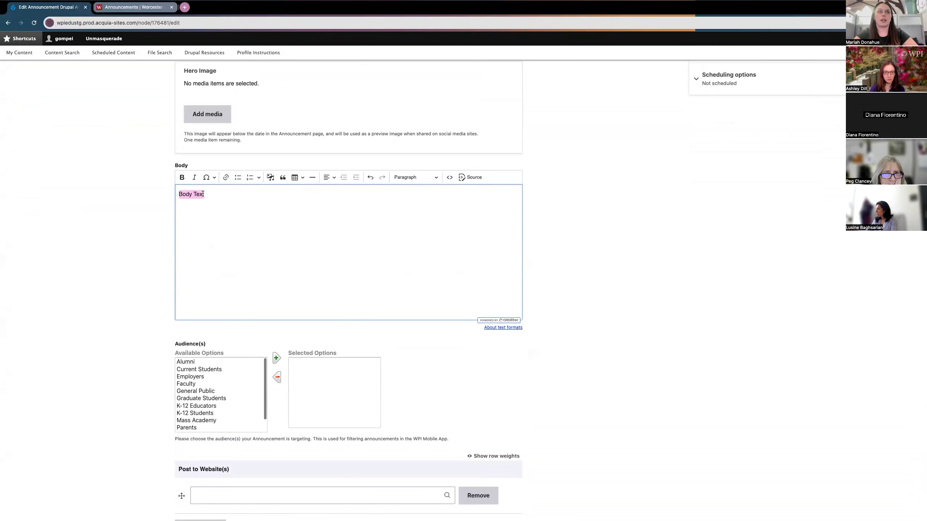
pyautogui.click(183, 182)
pyautogui.click(219, 193)
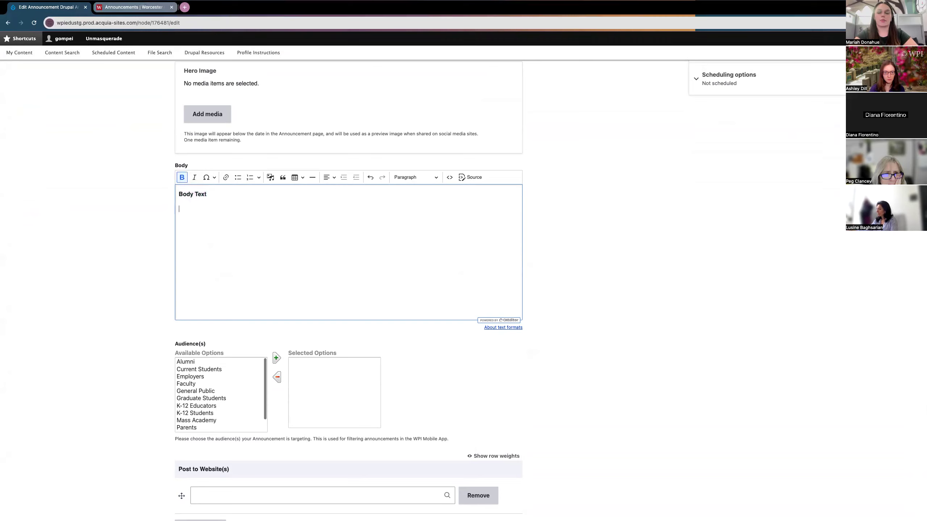
pyautogui.write('-Bulle')
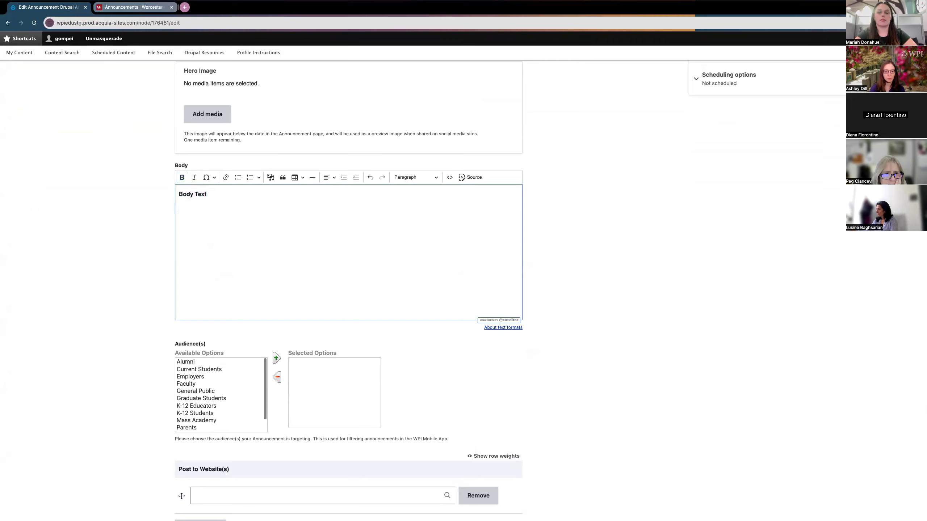
pyautogui.hotkey('ctrl', 'b')
pyautogui.write('B')
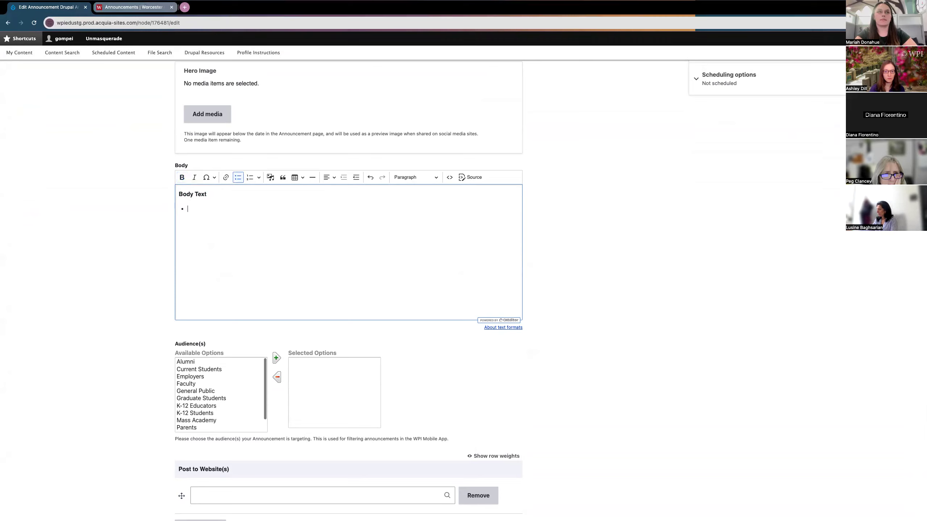
pyautogui.write('Bulley')
pyautogui.press('Return')
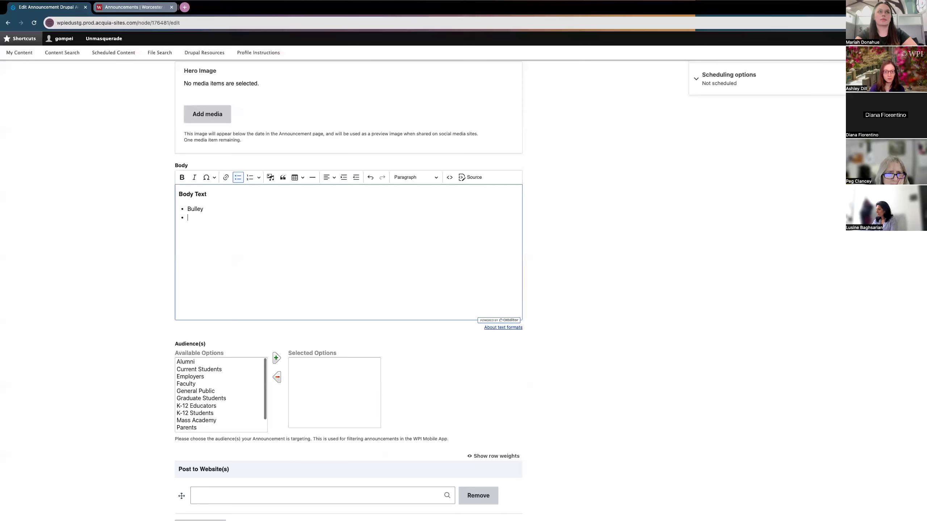
pyautogui.press('BackSpace')
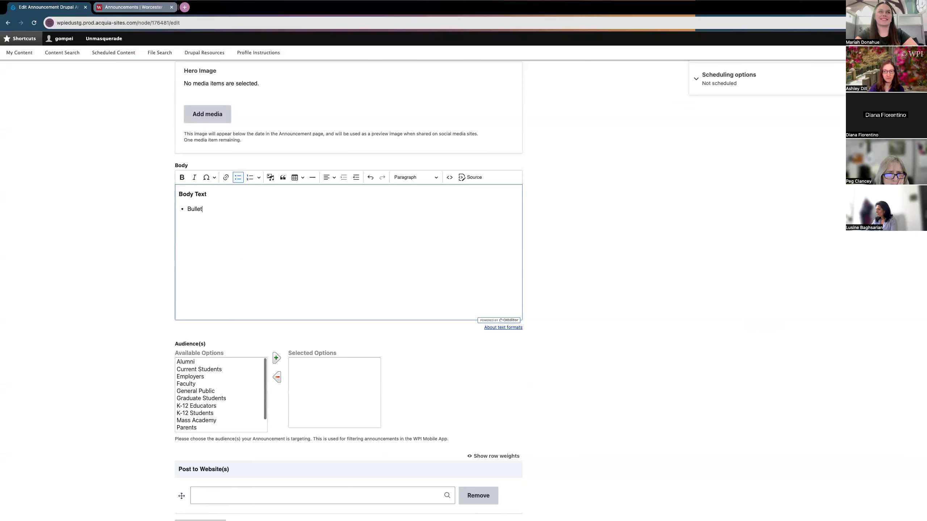
# Step: Add Faculty and Staff as the announcement's audiences
pyautogui.scroll(-2, 117, 329)
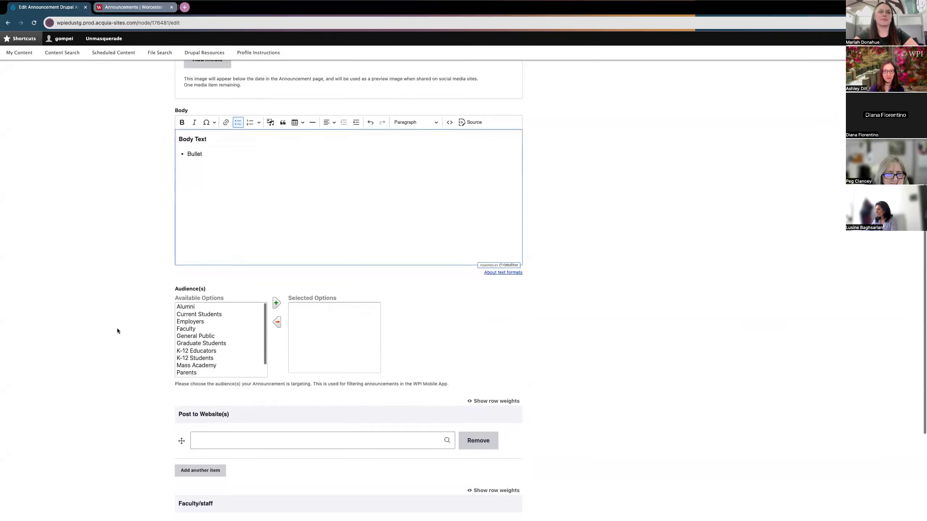
pyautogui.click(188, 330)
pyautogui.click(277, 302)
pyautogui.scroll(-1, 183, 370)
pyautogui.click(184, 373)
pyautogui.click(277, 303)
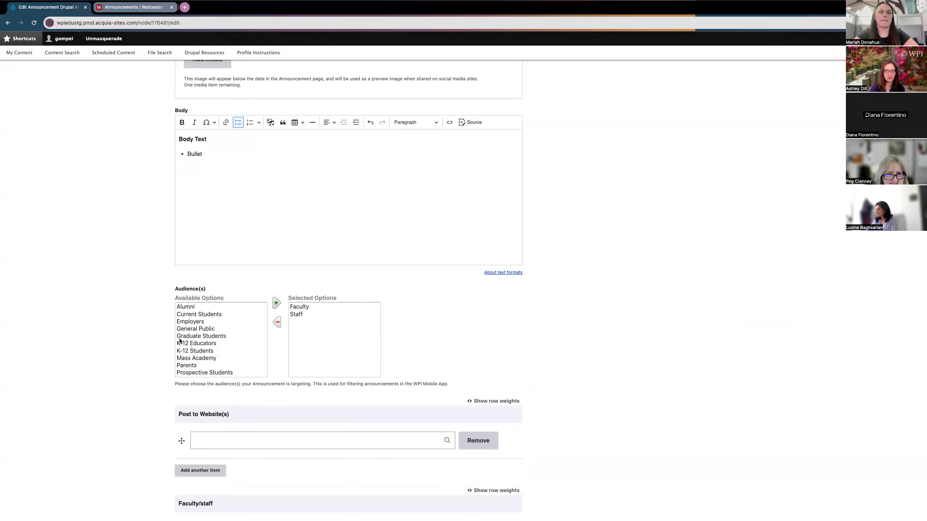
pyautogui.scroll(-2, 168, 349)
pyautogui.click(226, 378)
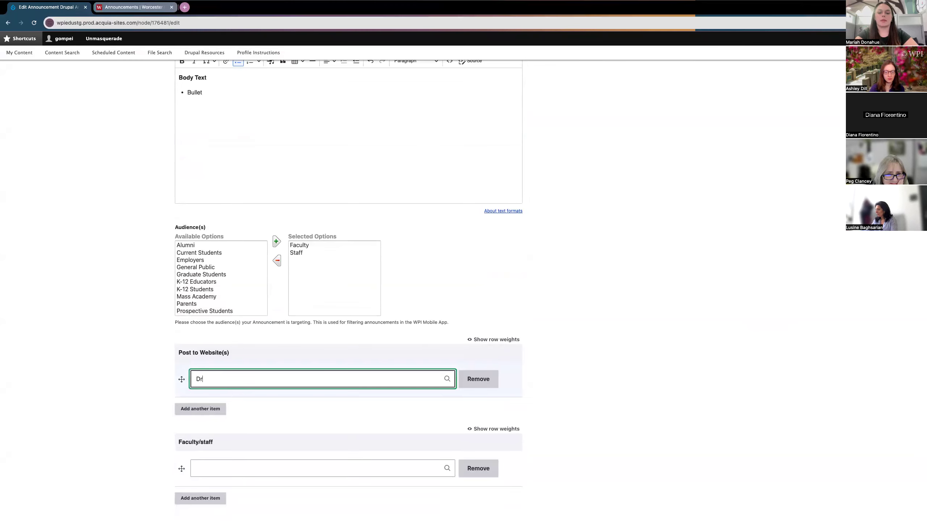
# Step: Post to Drupal Knowledge Sharing Session, WPI Today and WPI Insider
pyautogui.write('Drupal Knowlede')
pyautogui.press('BackSpace')
pyautogui.click(207, 410)
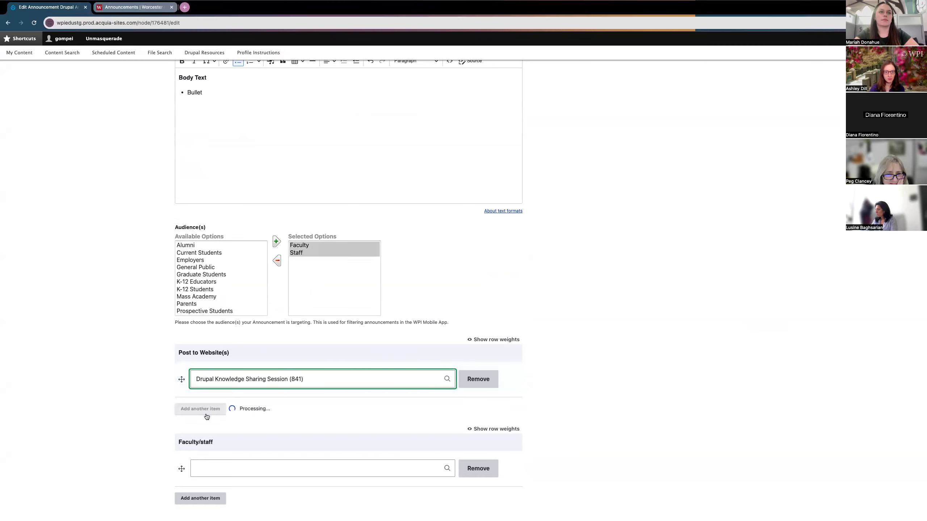
pyautogui.write('W')
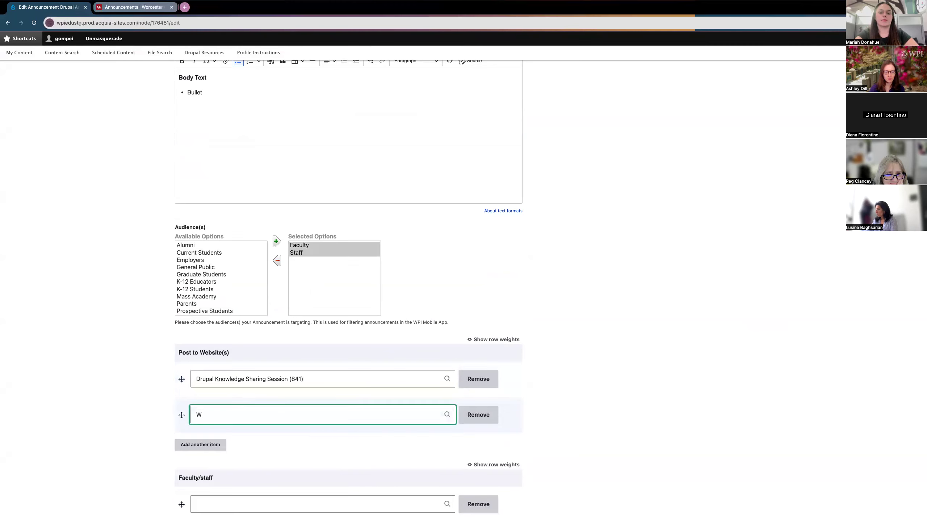
pyautogui.write('PI To')
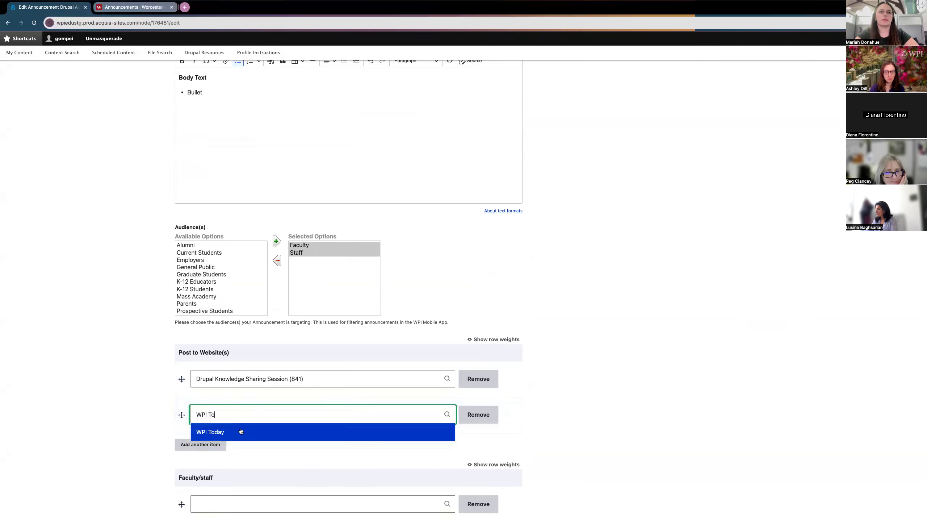
pyautogui.click(229, 431)
pyautogui.click(202, 445)
pyautogui.write('WPI Ins')
pyautogui.click(218, 467)
# Step: Pick a staff member as the Faculty/staff contact and save the updated announcement
pyautogui.scroll(-3, 144, 452)
pyautogui.click(207, 449)
pyautogui.click(230, 467)
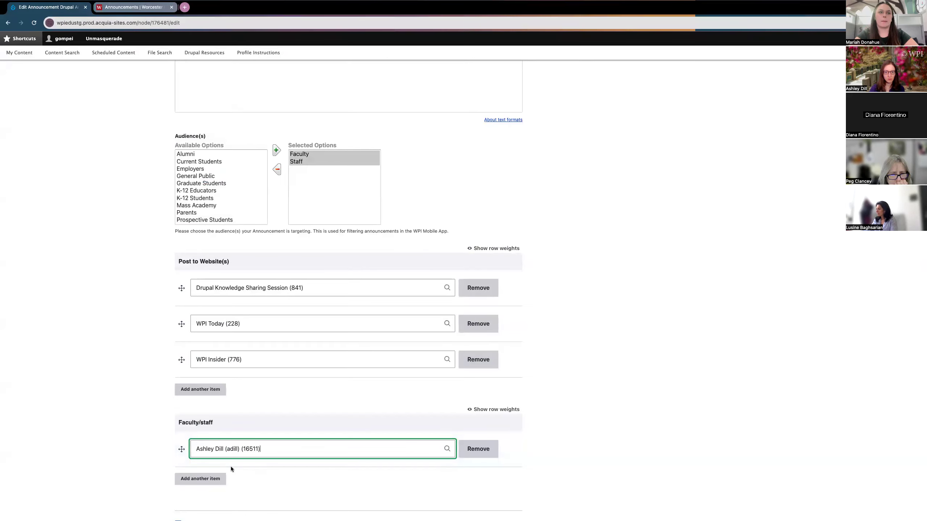
pyautogui.scroll(-3, 151, 435)
pyautogui.click(190, 469)
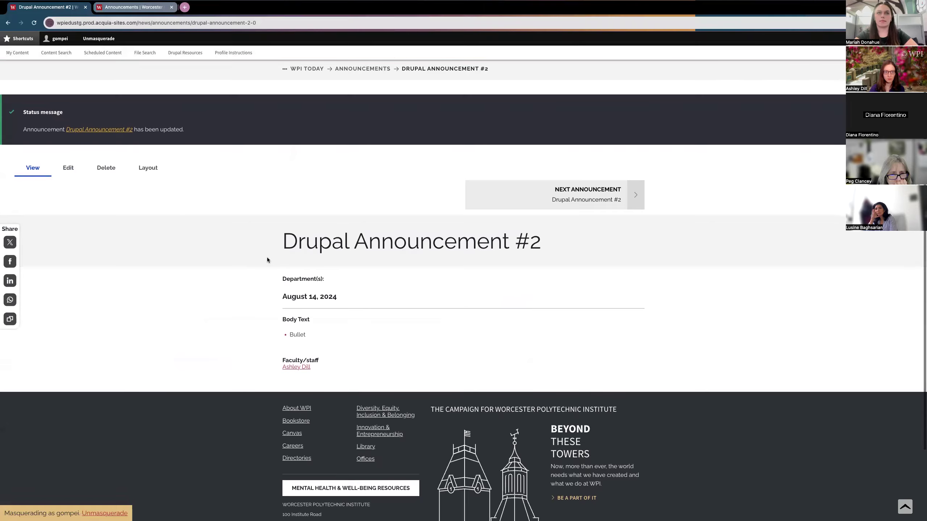
pyautogui.scroll(-1, 328, 252)
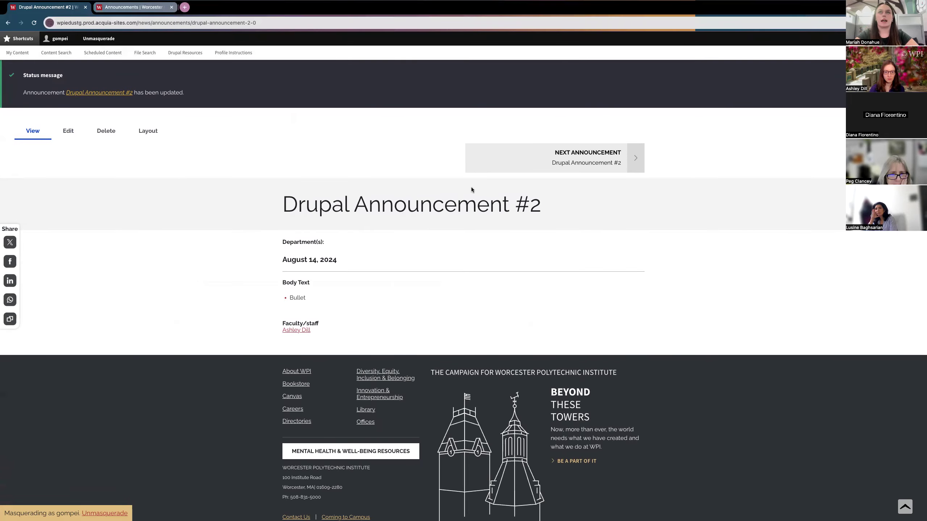
pyautogui.scroll(2, 372, 207)
pyautogui.hotkey('ctrl', 'Left')
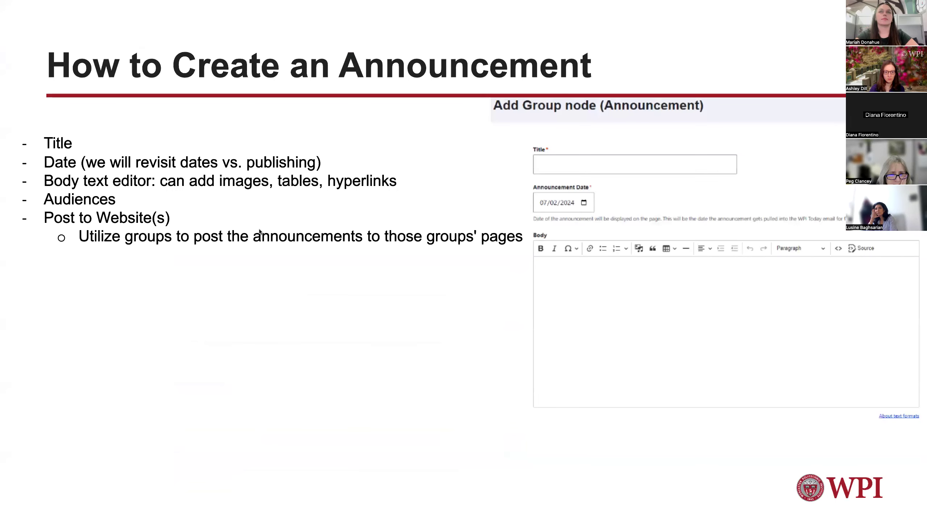
pyautogui.press('Right')
pyautogui.hotkey('ctrl', 'Right')
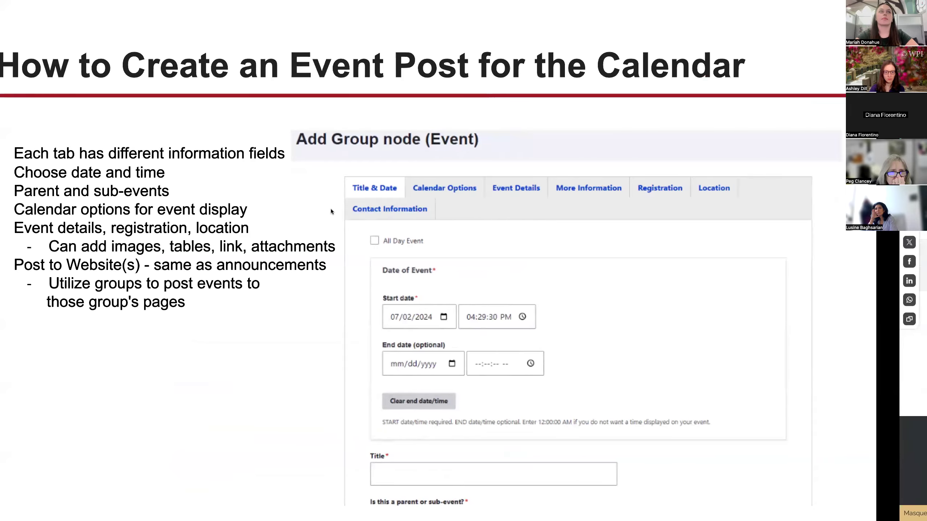
pyautogui.hotkey('ctrl', 'Left')
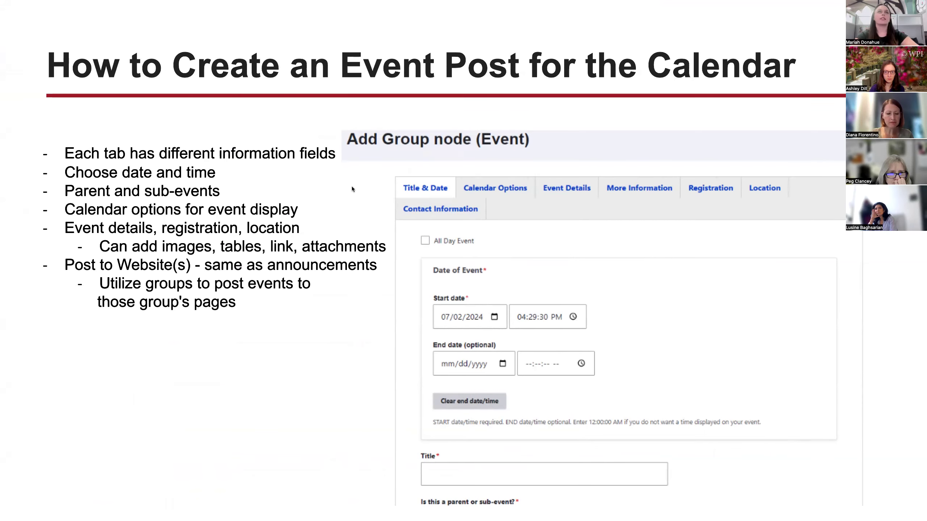
pyautogui.hotkey('ctrl', 'Right')
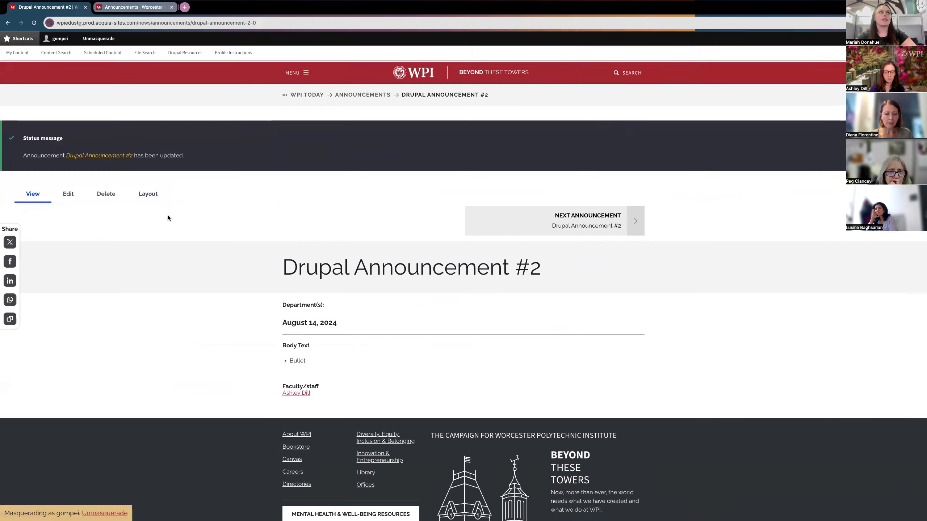
# Step: From My Content, open the Drupal Knowledge Sharing Session group and start adding new group content
pyautogui.click(19, 54)
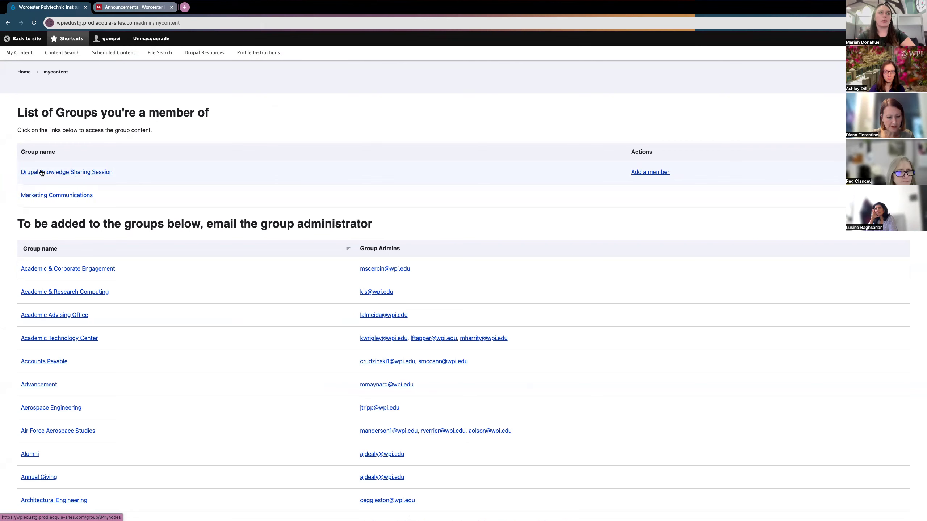
pyautogui.click(82, 171)
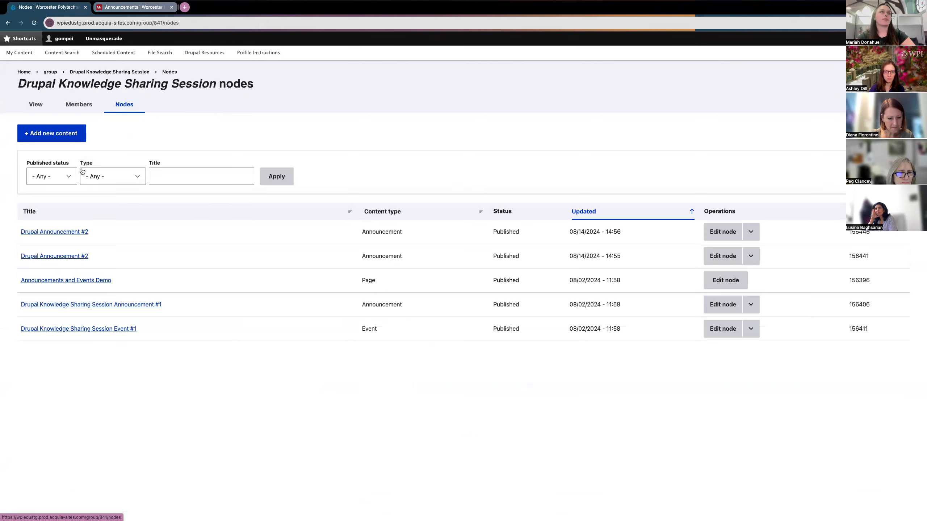
pyautogui.click(39, 136)
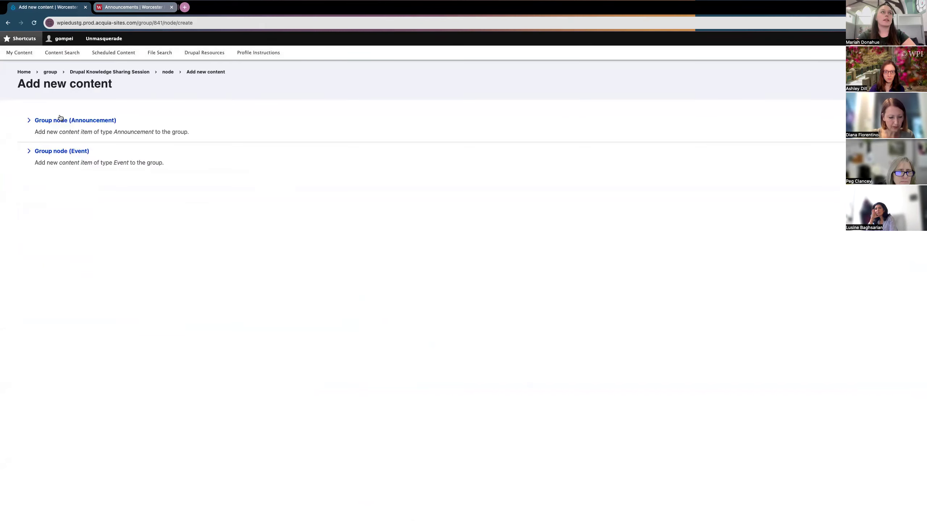
# Step: Create a new Event in the group and title it 'Drupal Event #2'
pyautogui.click(55, 154)
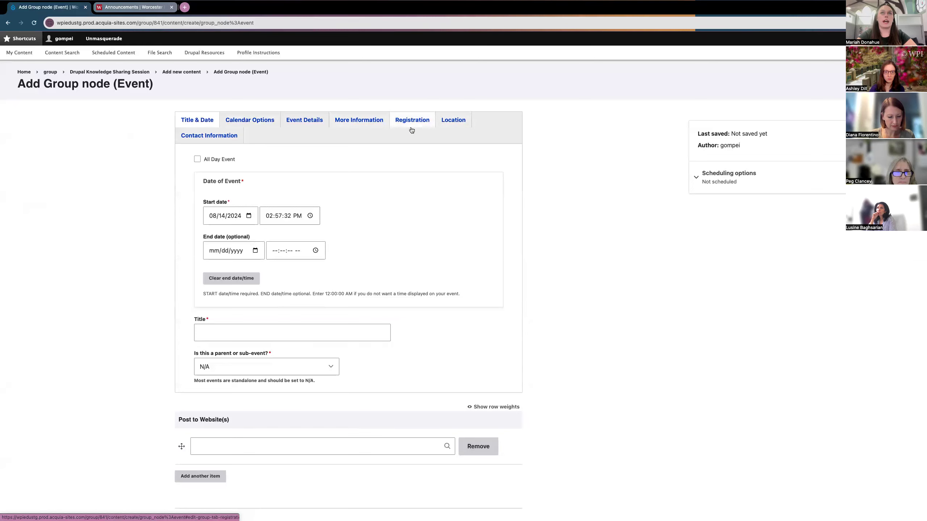
pyautogui.scroll(-1, 164, 161)
pyautogui.scroll(1, 164, 162)
pyautogui.scroll(-1, 164, 163)
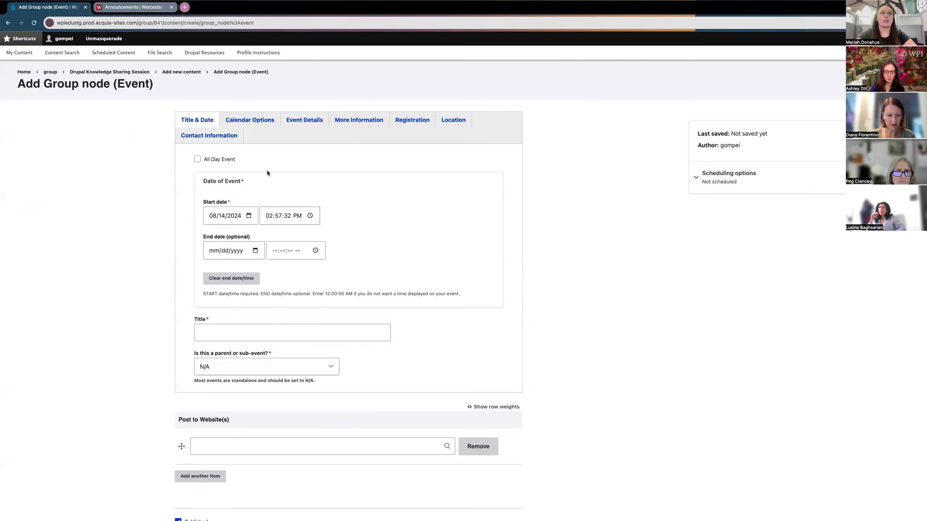
pyautogui.scroll(-1, 164, 235)
pyautogui.click(200, 318)
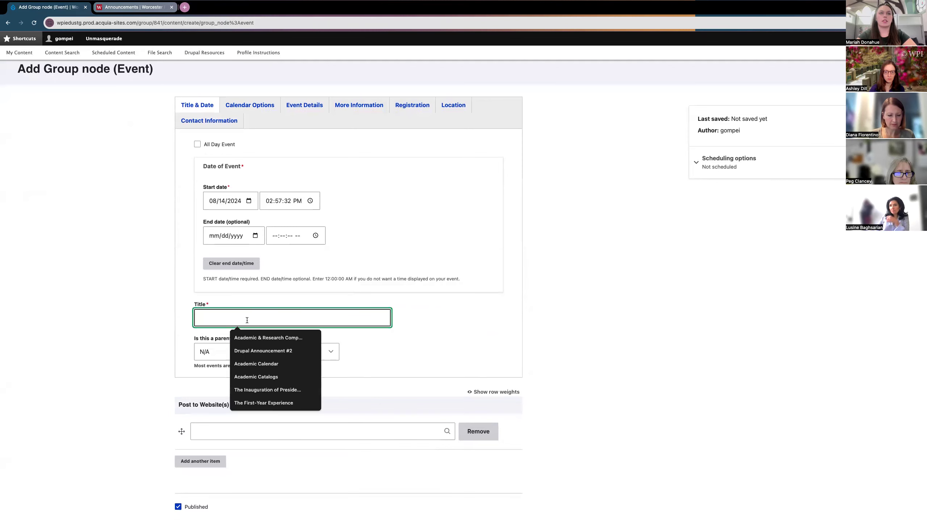
pyautogui.write('Dr')
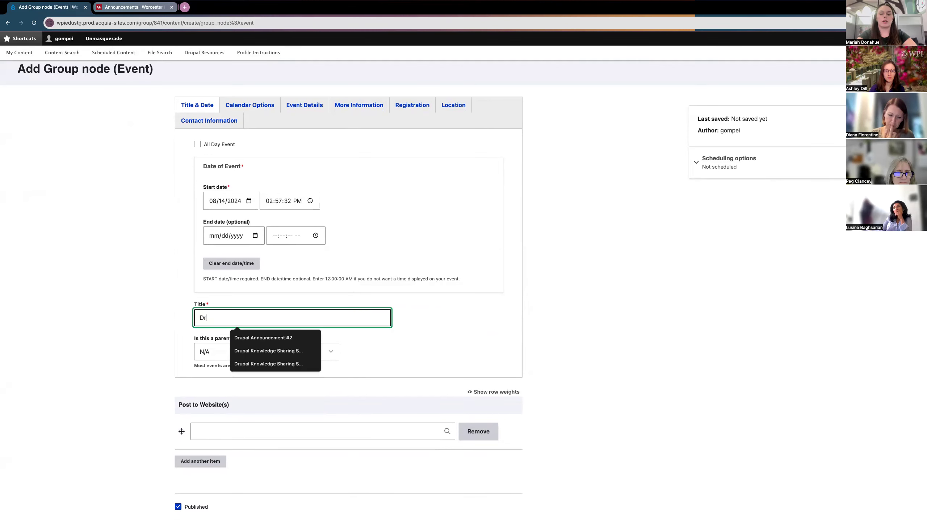
pyautogui.write('upal Event')
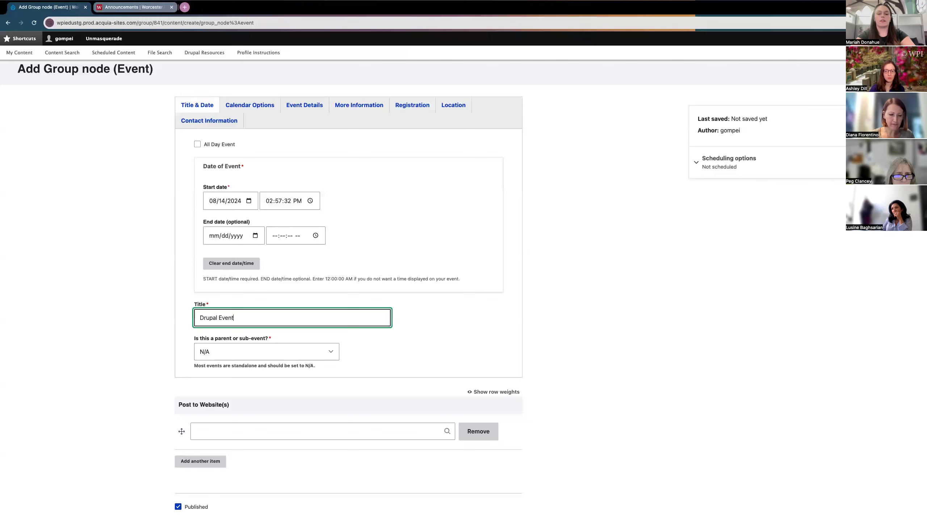
pyautogui.write(' #2')
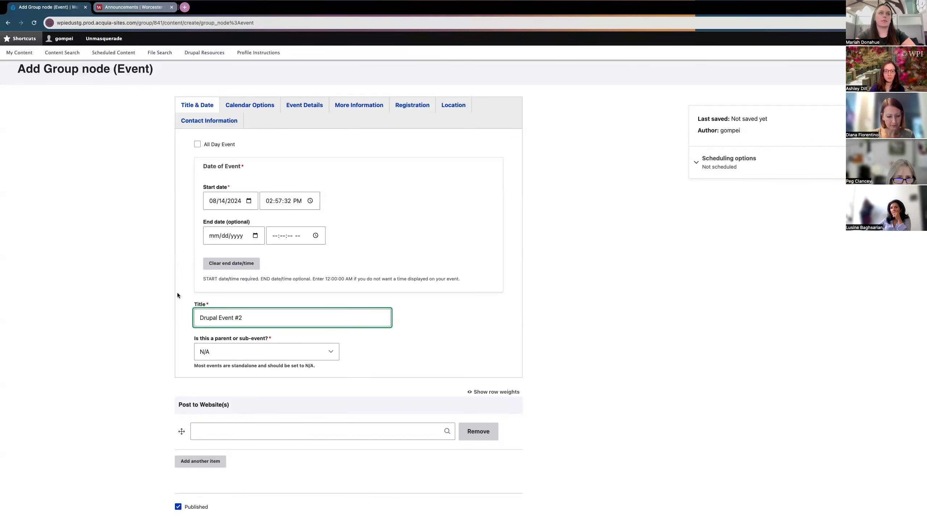
pyautogui.scroll(1, 172, 290)
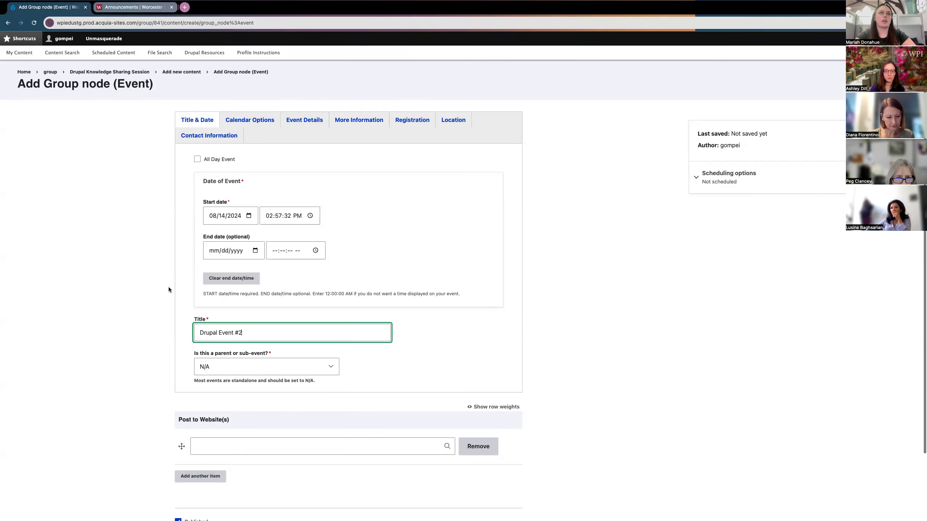
# Step: Set the event's start date to August 19 (08/19/2024) with the calendar picker
pyautogui.click(248, 216)
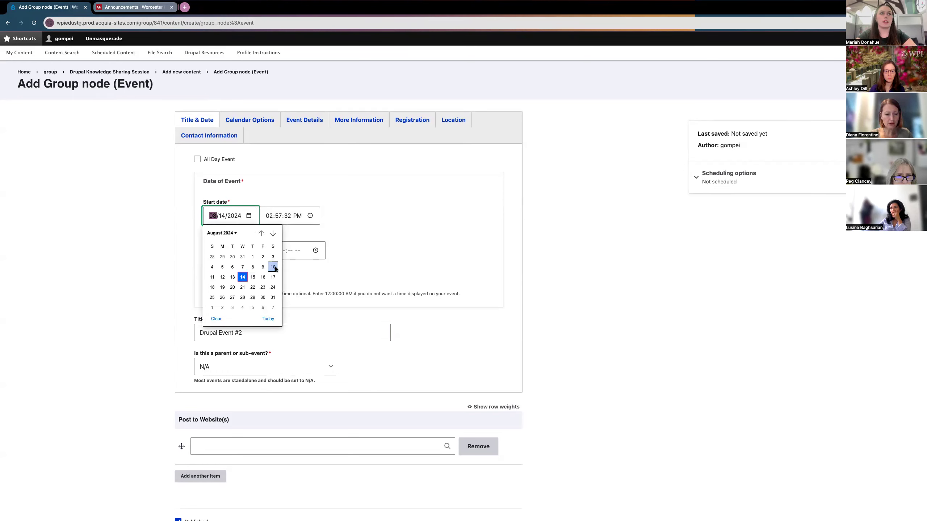
pyautogui.click(222, 288)
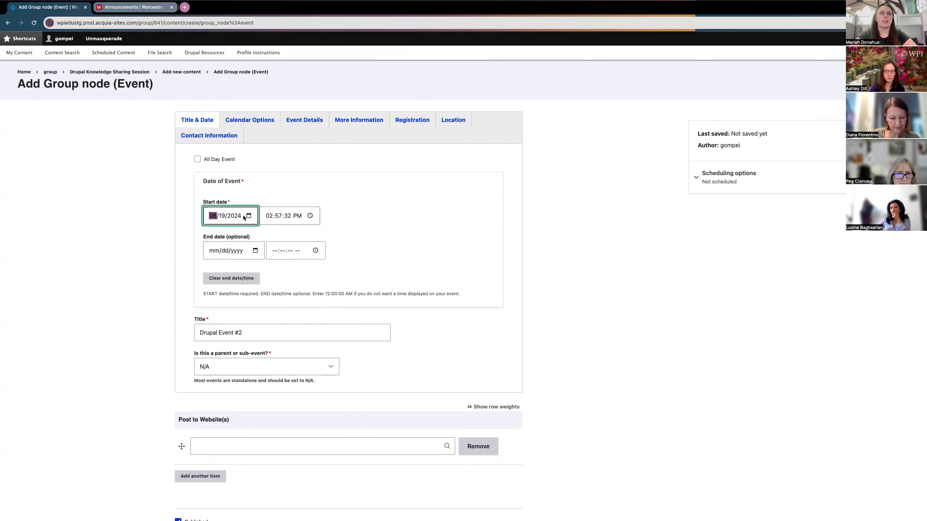
pyautogui.click(269, 216)
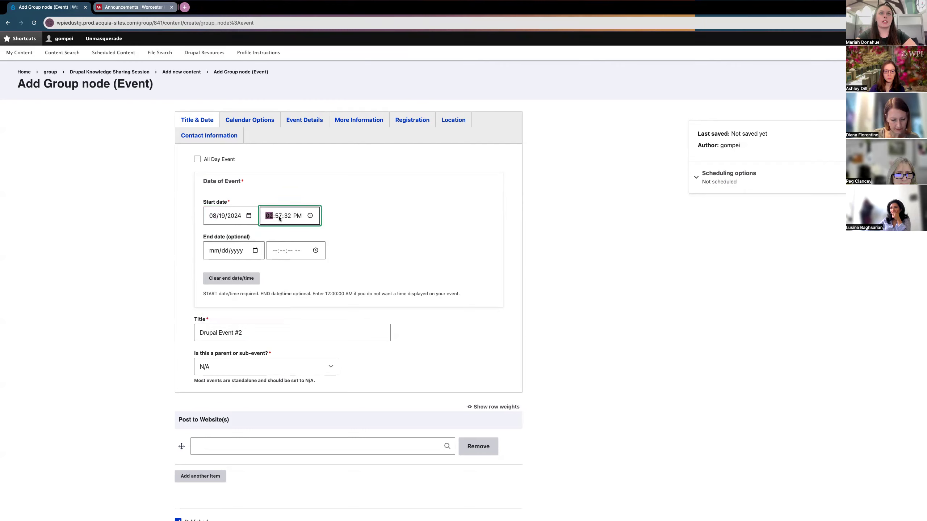
# Step: Set the start time to 02:00:00 PM by entering 00 for the minutes
pyautogui.click(310, 216)
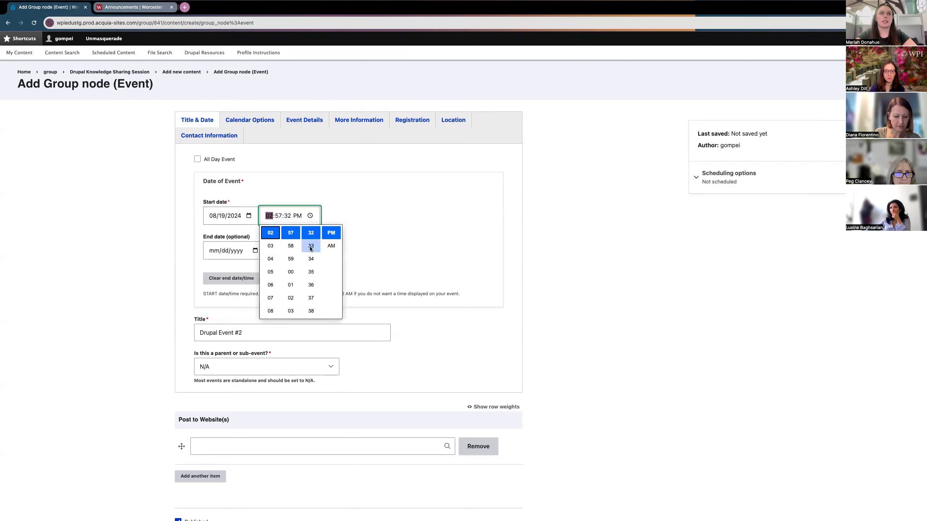
pyautogui.scroll(5, 288, 255)
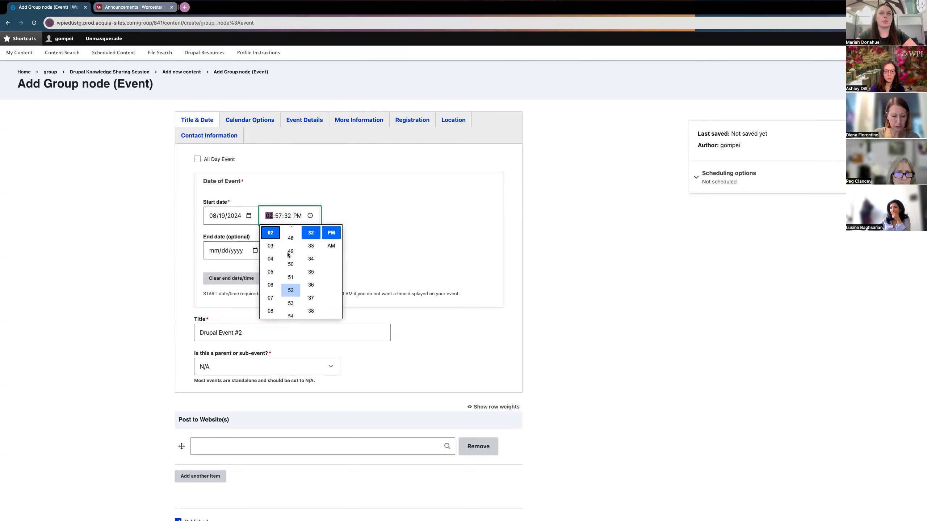
pyautogui.scroll(10, 288, 263)
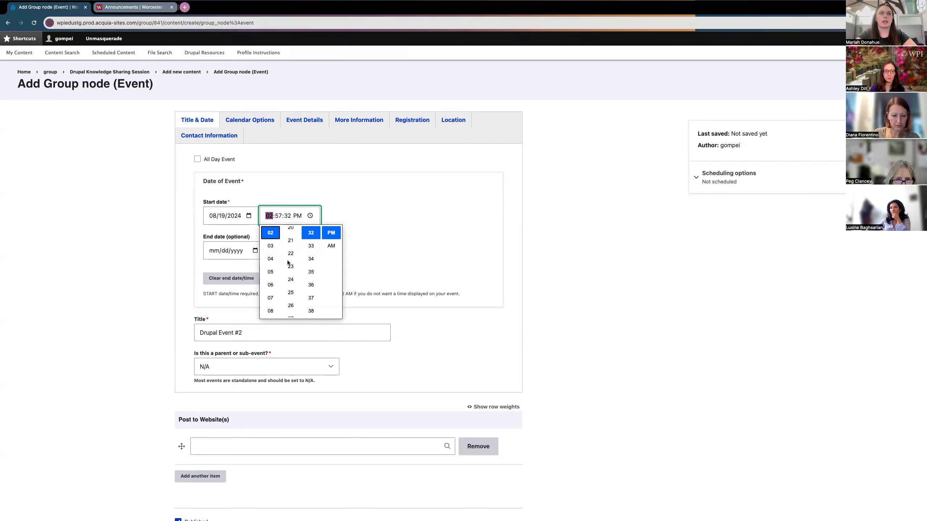
pyautogui.scroll(5, 288, 262)
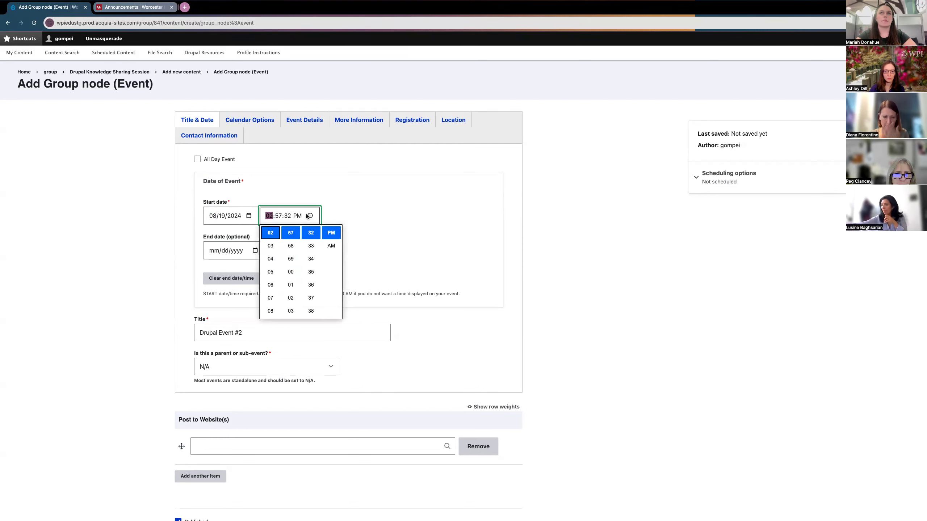
pyautogui.click(311, 216)
pyautogui.click(311, 216)
pyautogui.scroll(-2, 288, 277)
pyautogui.scroll(-5, 287, 281)
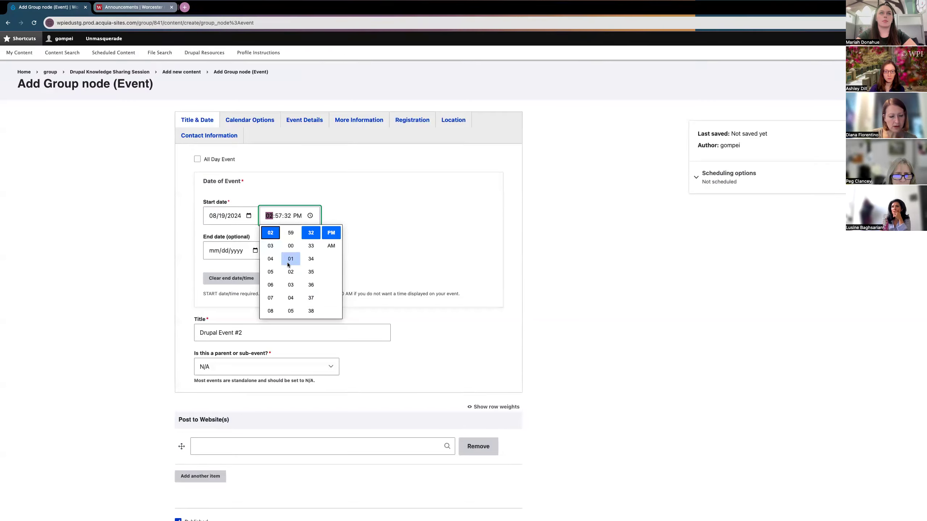
pyautogui.scroll(-1, 293, 268)
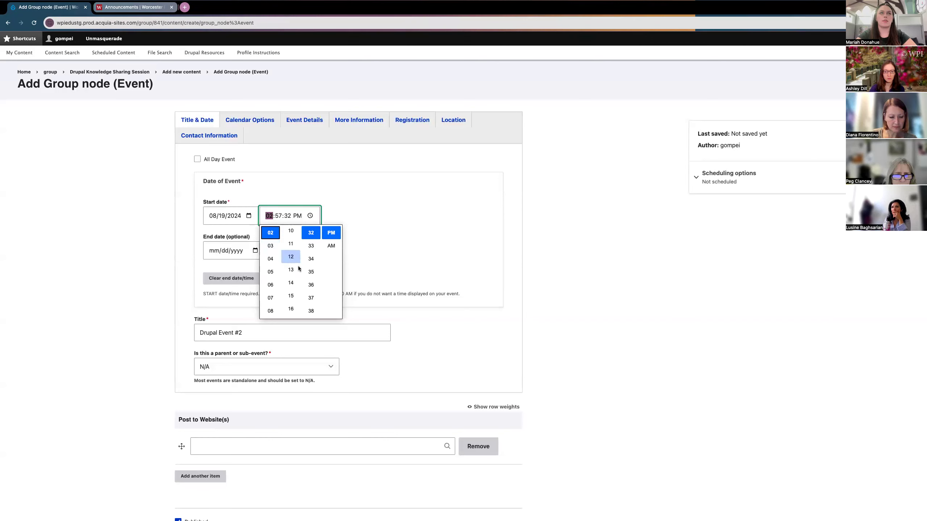
pyautogui.click(278, 217)
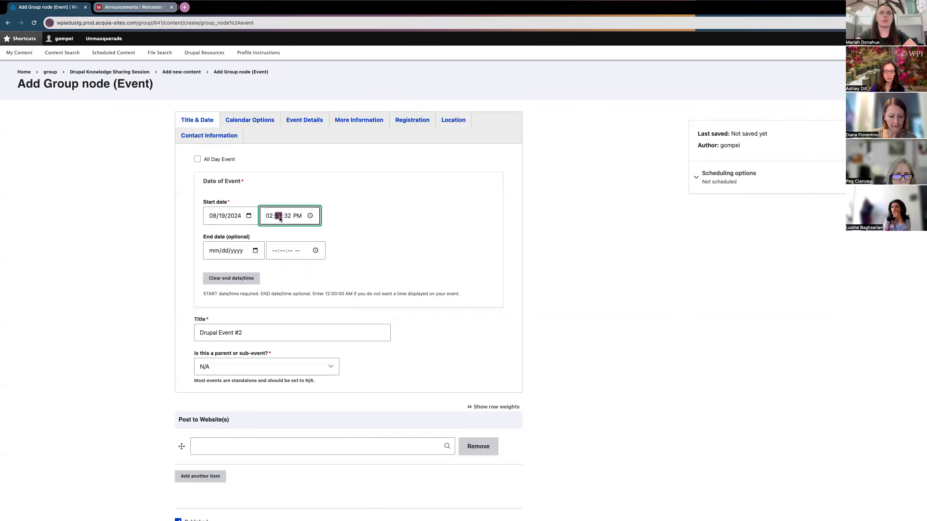
pyautogui.write('00')
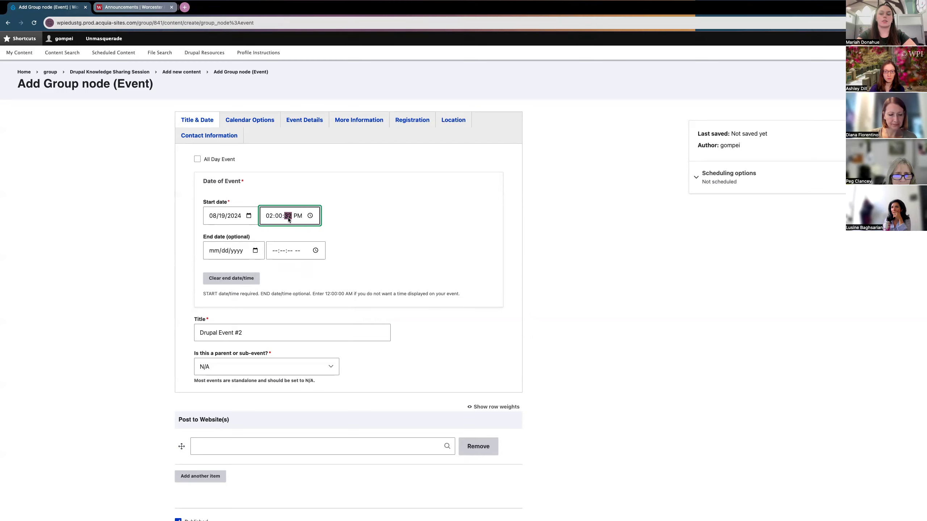
pyautogui.click(334, 221)
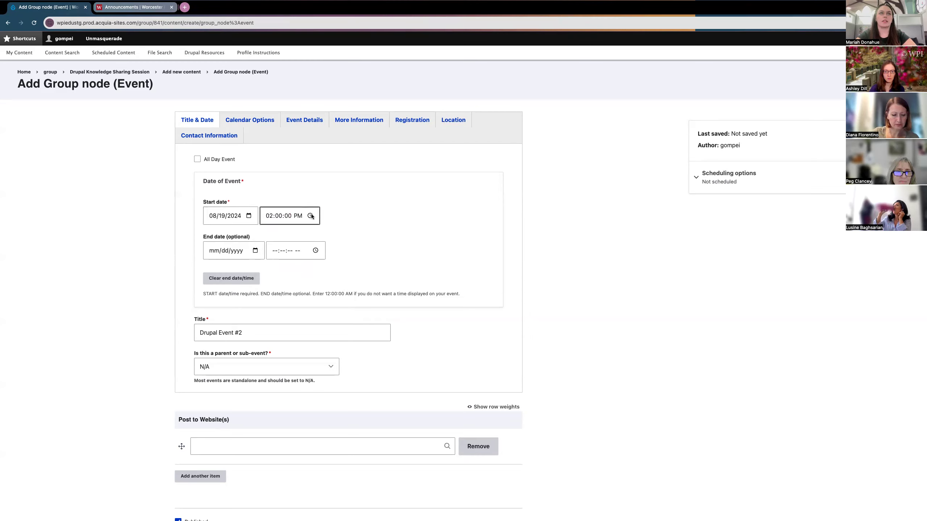
pyautogui.click(333, 220)
pyautogui.scroll(-1, 333, 220)
pyautogui.scroll(-2, 333, 221)
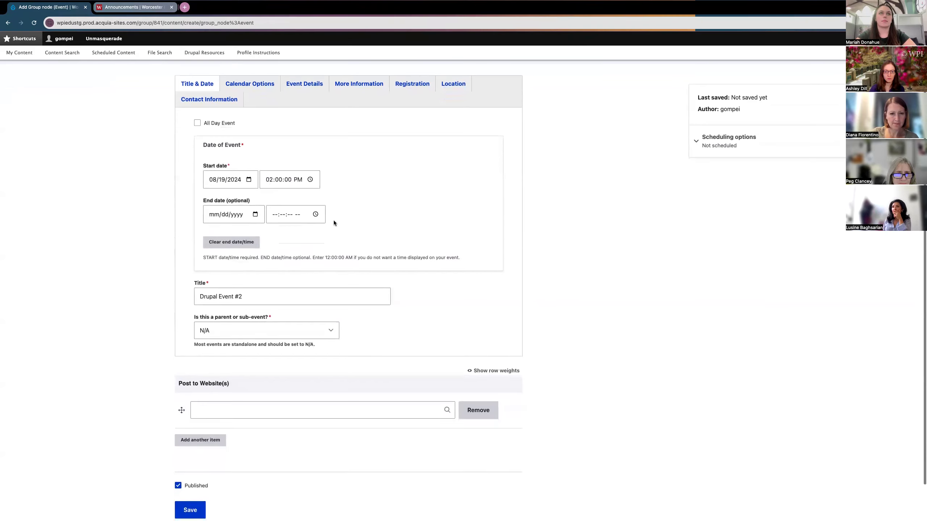
pyautogui.click(261, 221)
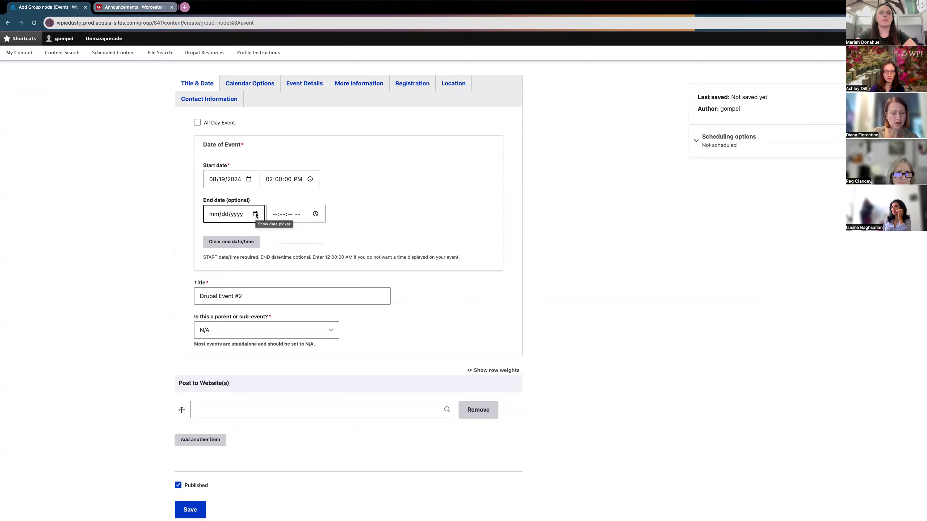
pyautogui.click(255, 214)
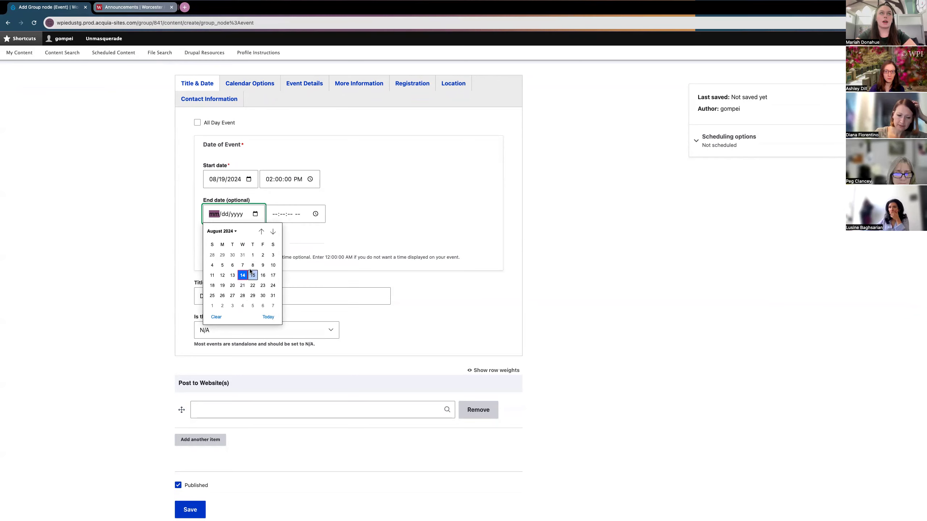
pyautogui.click(230, 200)
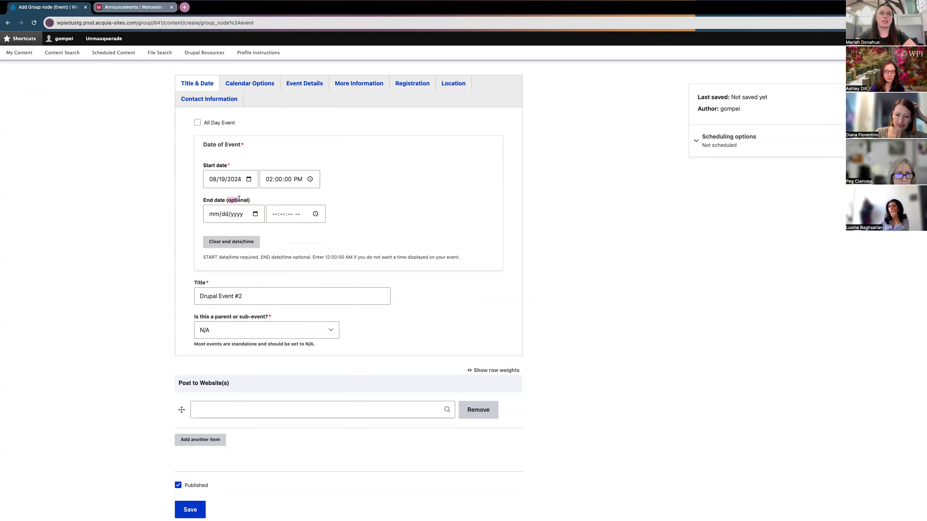
pyautogui.click(255, 214)
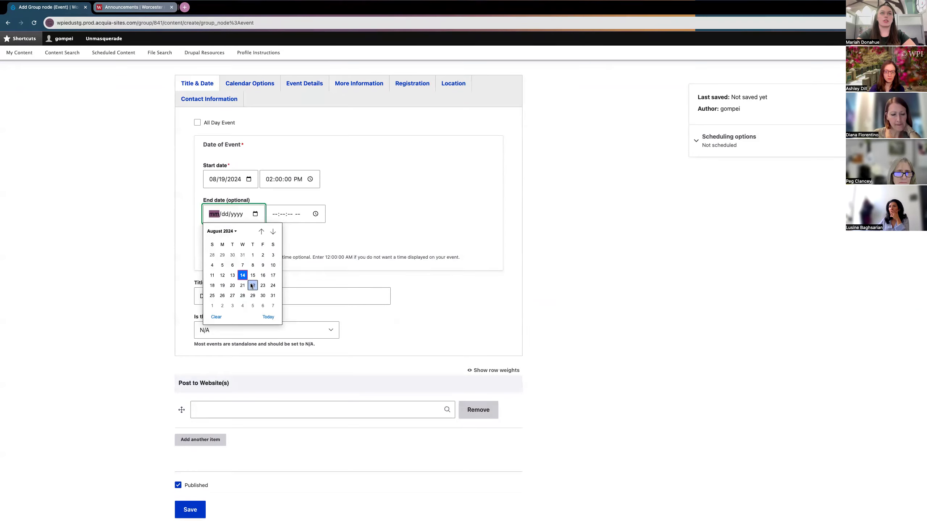
pyautogui.click(296, 240)
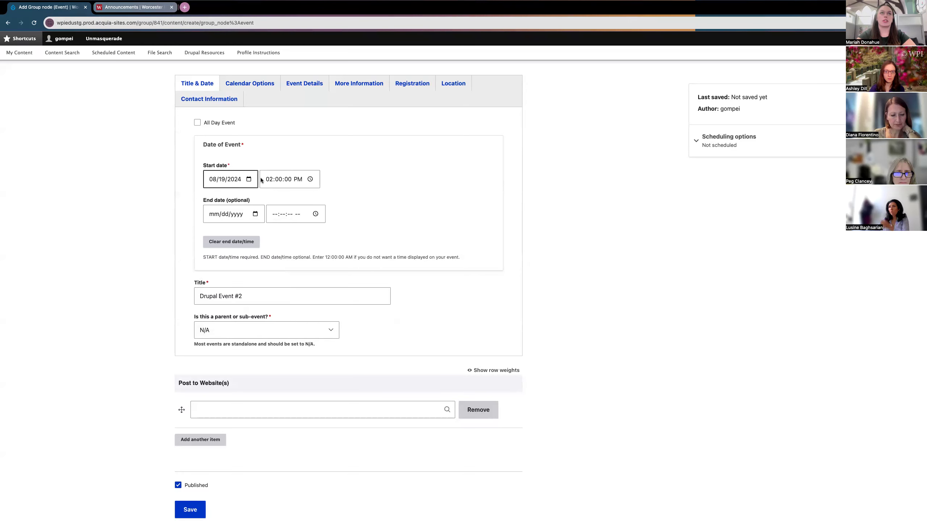
pyautogui.scroll(1, 295, 156)
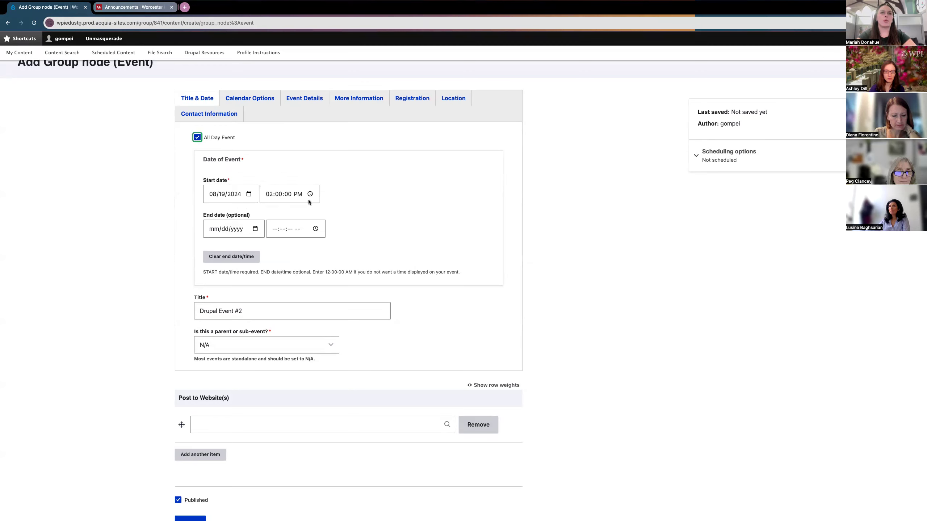
pyautogui.click(241, 194)
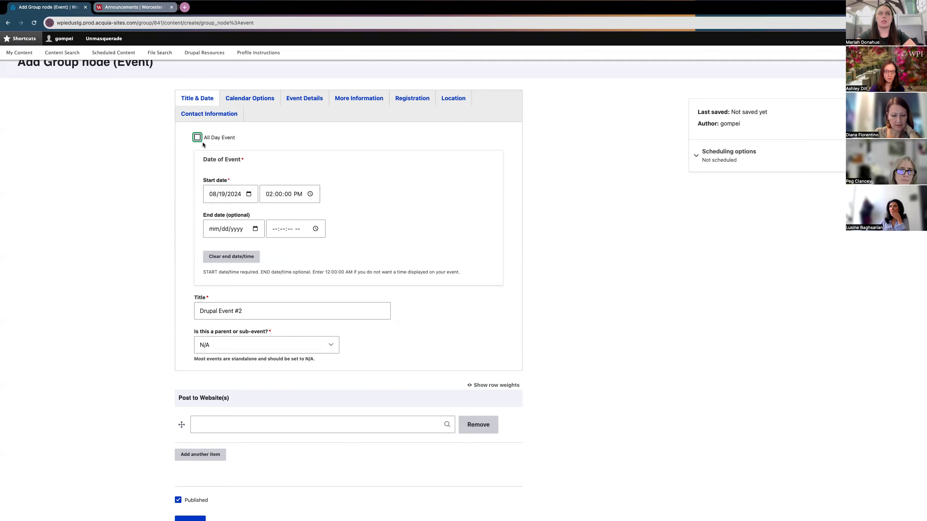
pyautogui.scroll(-2, 334, 204)
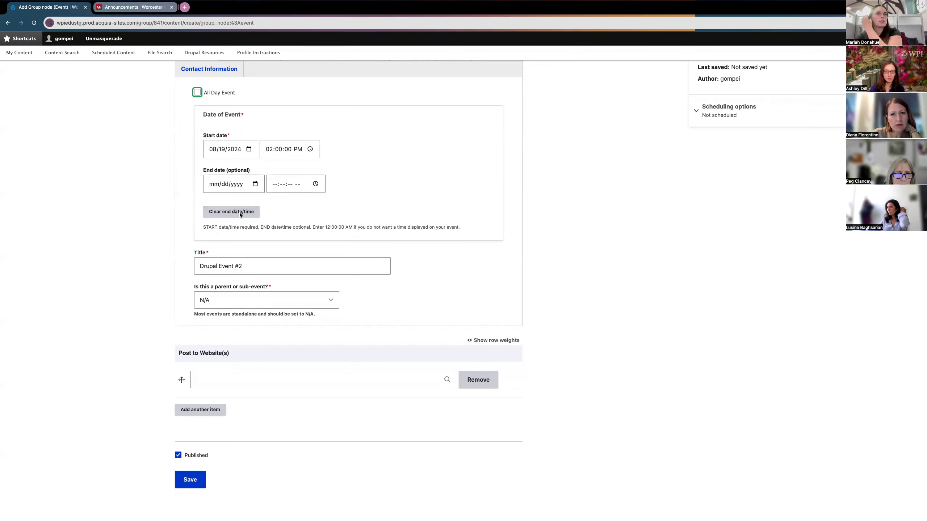
pyautogui.scroll(2, 359, 167)
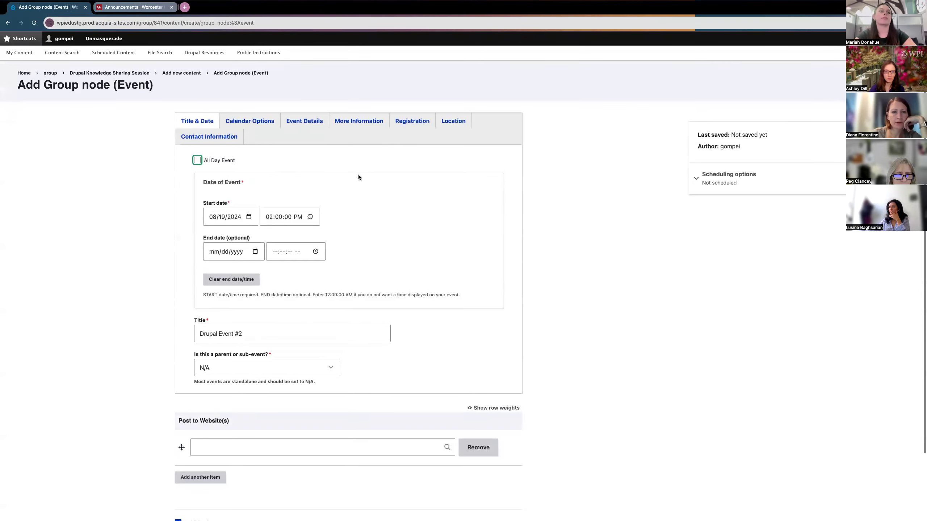
# Step: Show Calendar Options and leave 'Is this a WPI only event?' unchecked after toggling it
pyautogui.click(253, 123)
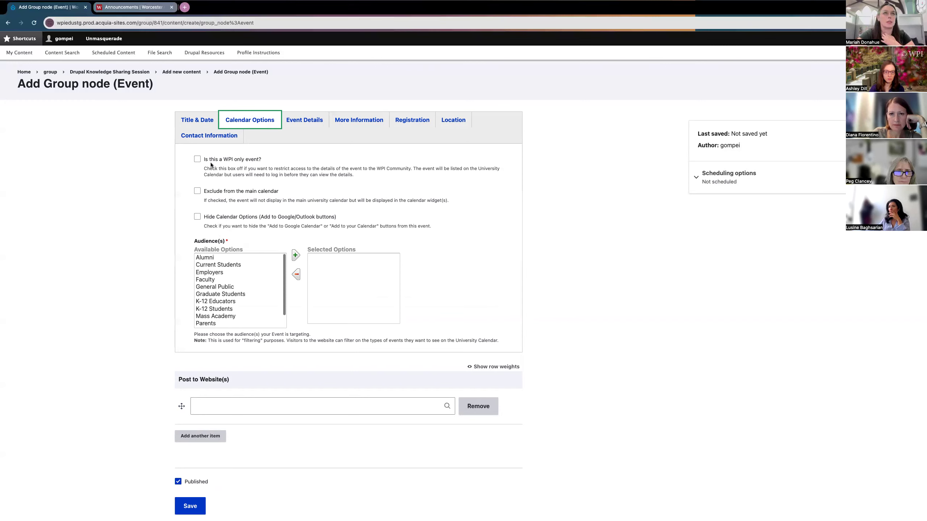
pyautogui.click(197, 159)
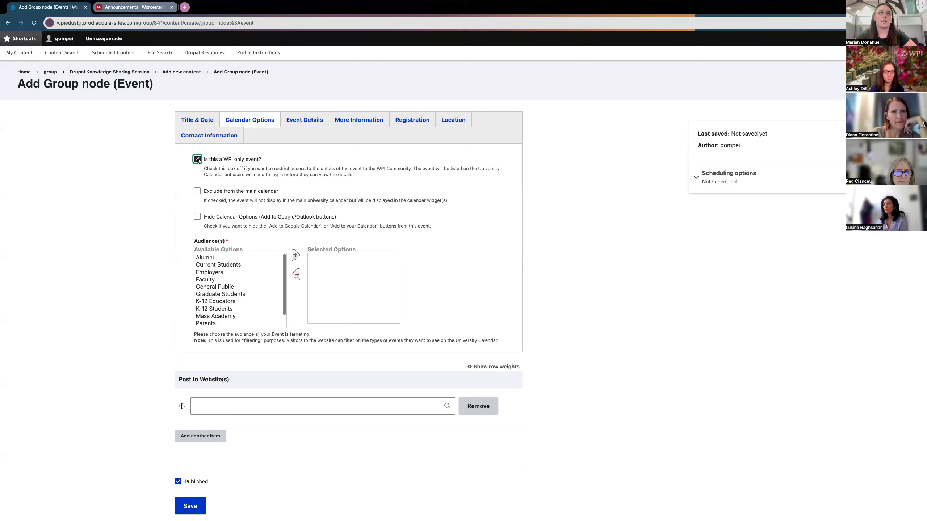
pyautogui.click(197, 161)
pyautogui.scroll(-1, 199, 168)
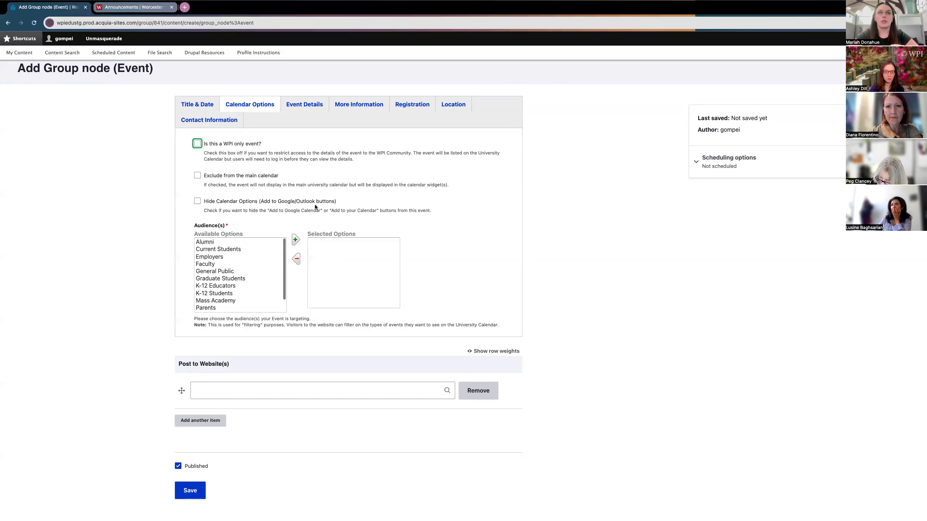
# Step: Add Faculty, Staff and Alumni to the event's selected audiences, then show Event Details
pyautogui.scroll(-1, 260, 211)
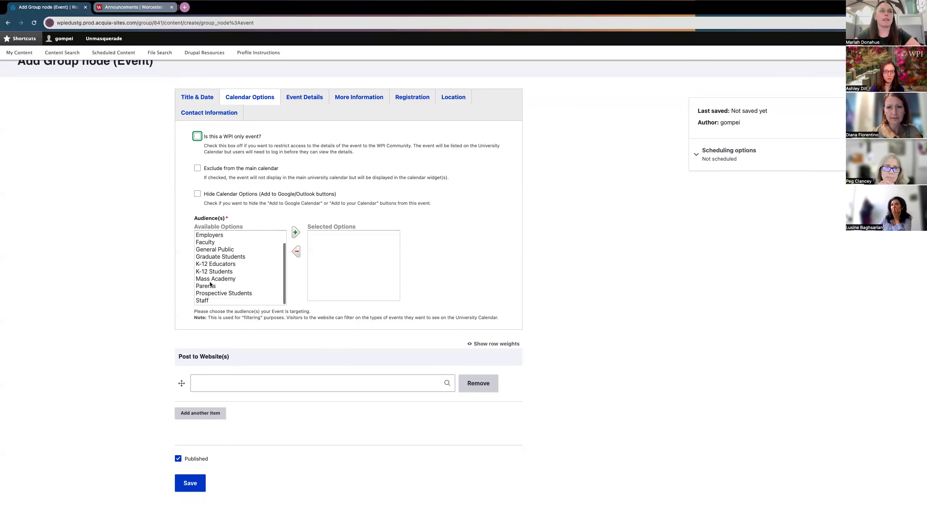
pyautogui.scroll(-1, 212, 281)
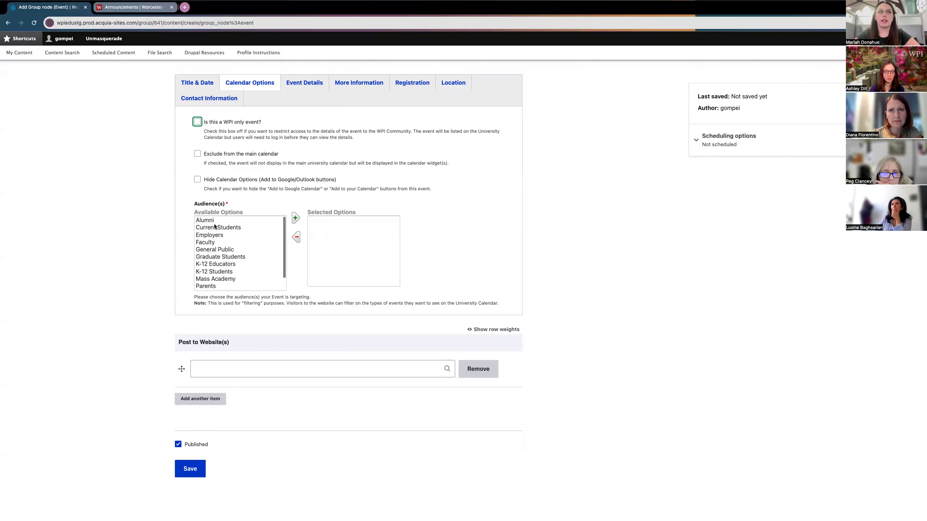
pyautogui.click(206, 243)
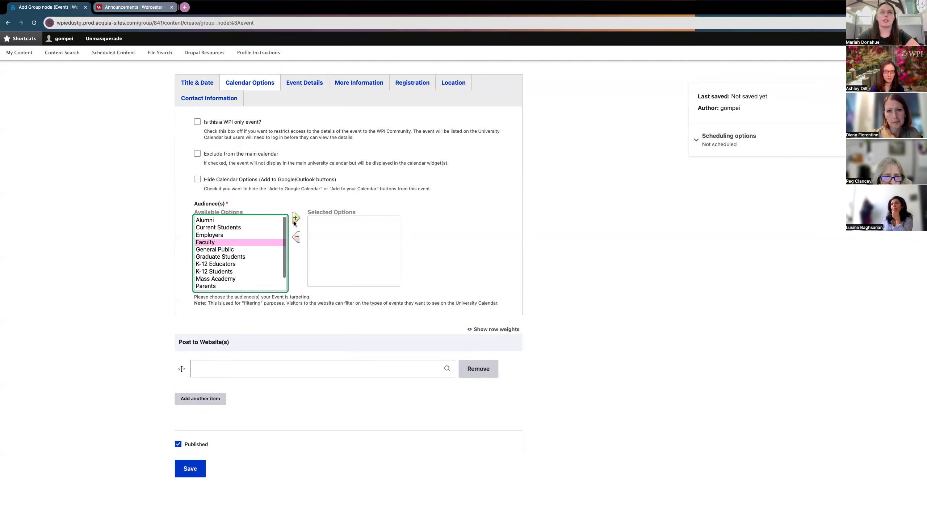
pyautogui.click(295, 218)
pyautogui.scroll(-1, 283, 252)
pyautogui.click(256, 286)
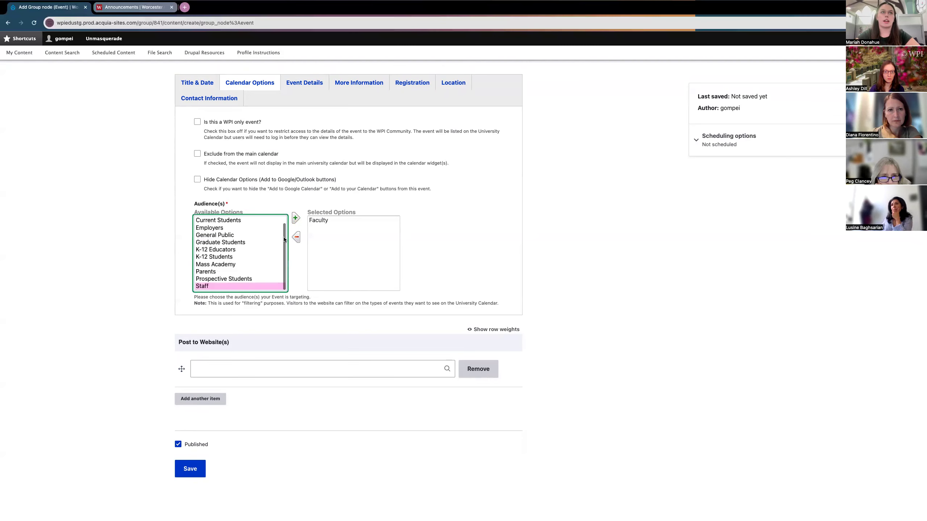
pyautogui.click(295, 219)
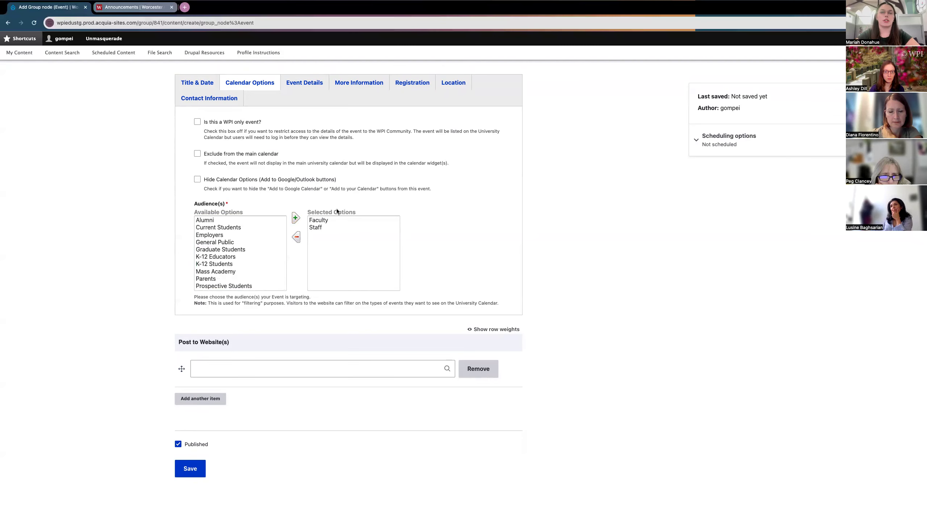
pyautogui.scroll(1, 263, 236)
pyautogui.click(202, 234)
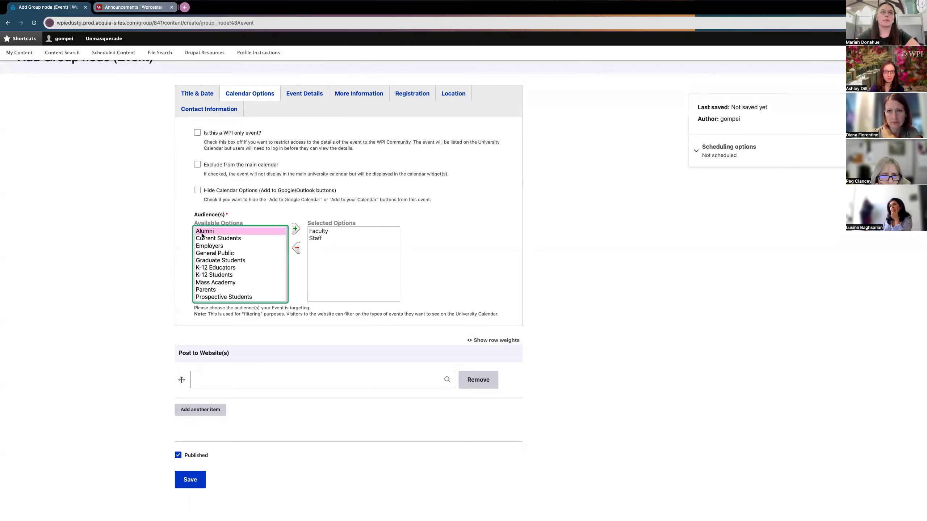
pyautogui.click(295, 229)
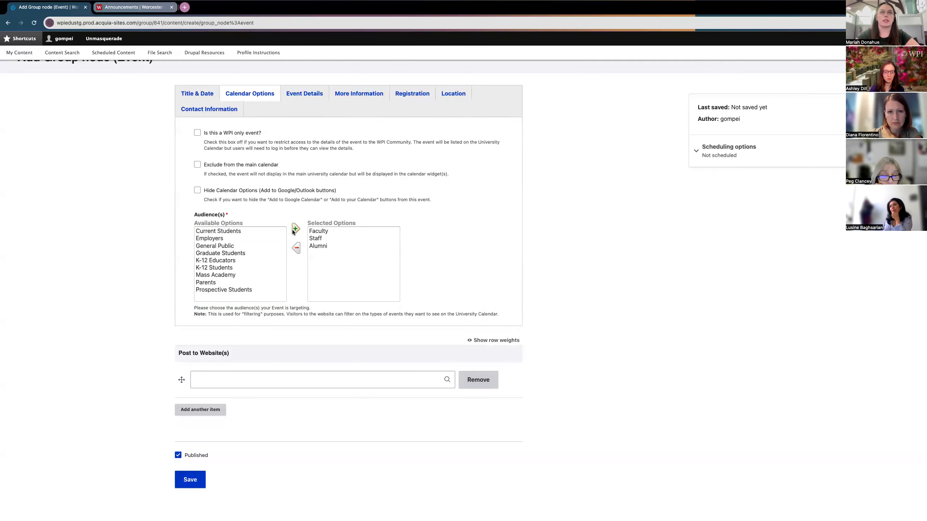
pyautogui.scroll(2, 291, 289)
pyautogui.scroll(1, 291, 289)
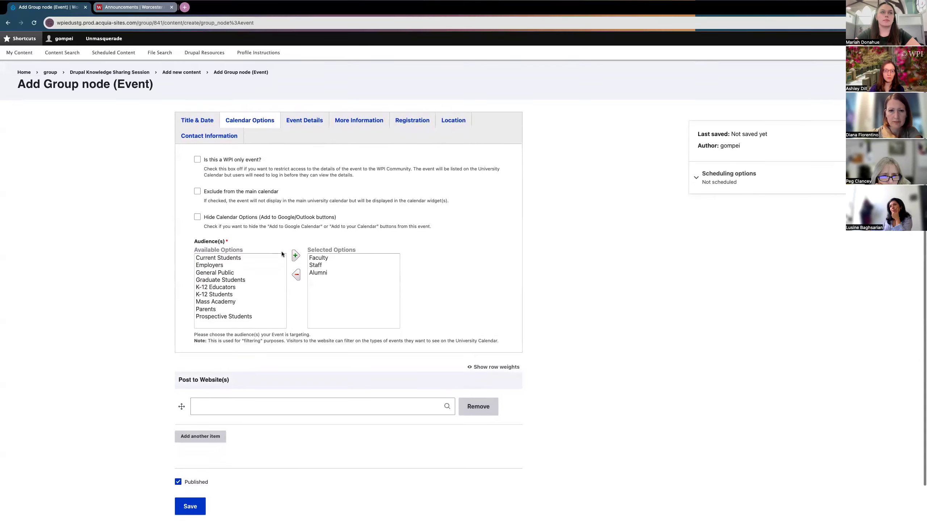
pyautogui.click(303, 124)
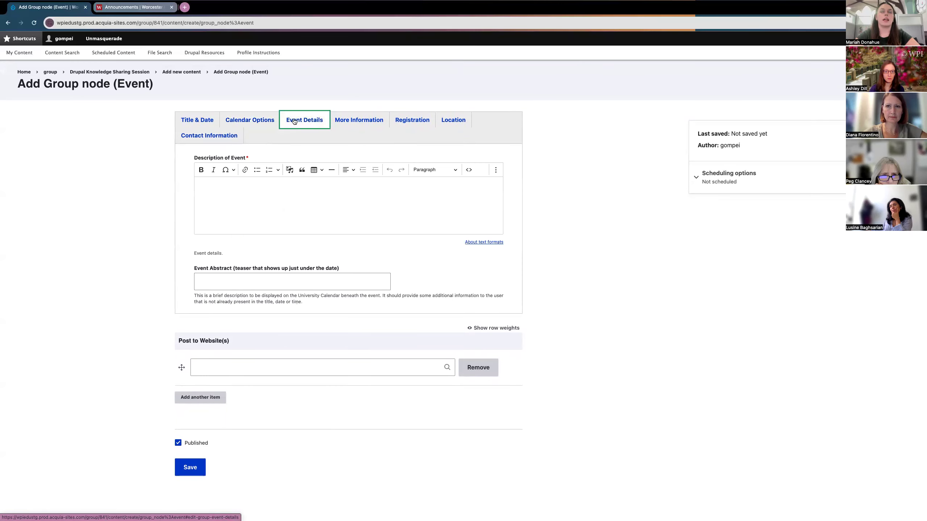
# Step: Enter description 'Body Text - Description of Event' and abstract 'Quick teaser about the event'
pyautogui.click(227, 190)
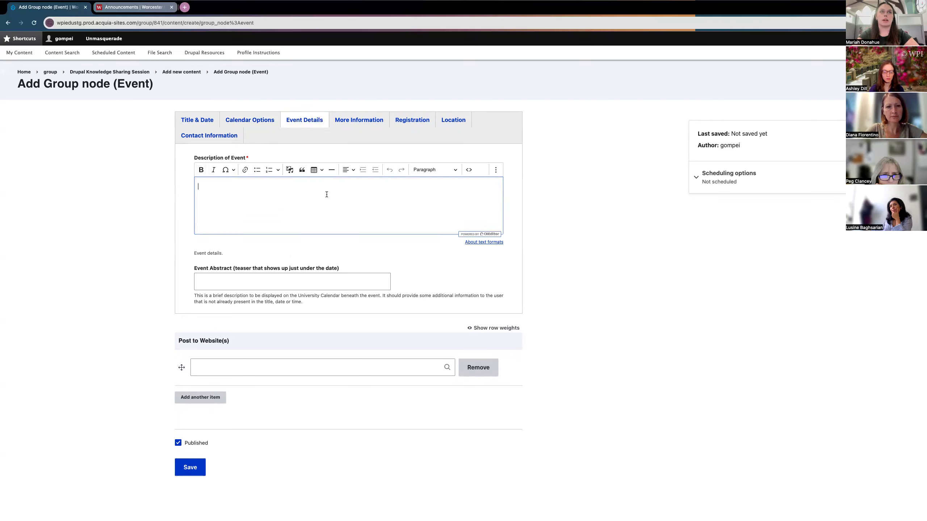
pyautogui.write('Body Te')
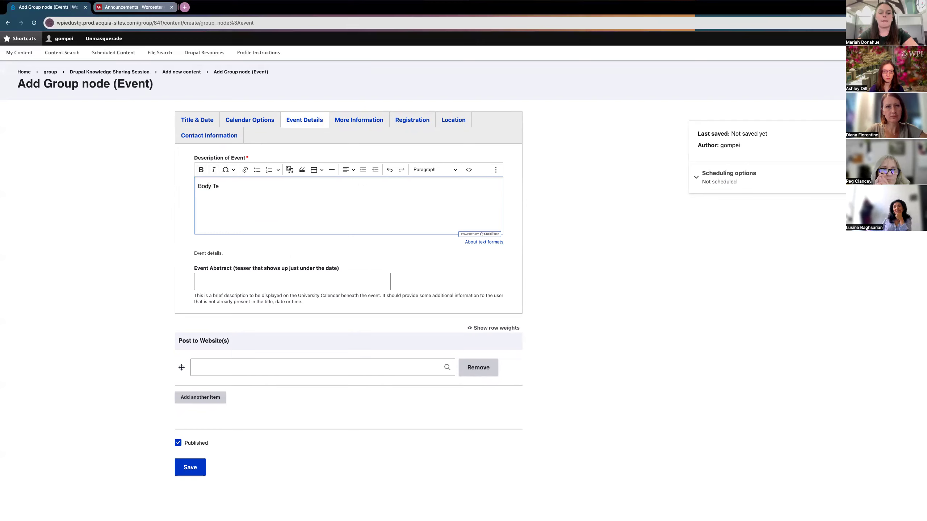
pyautogui.write('xt -')
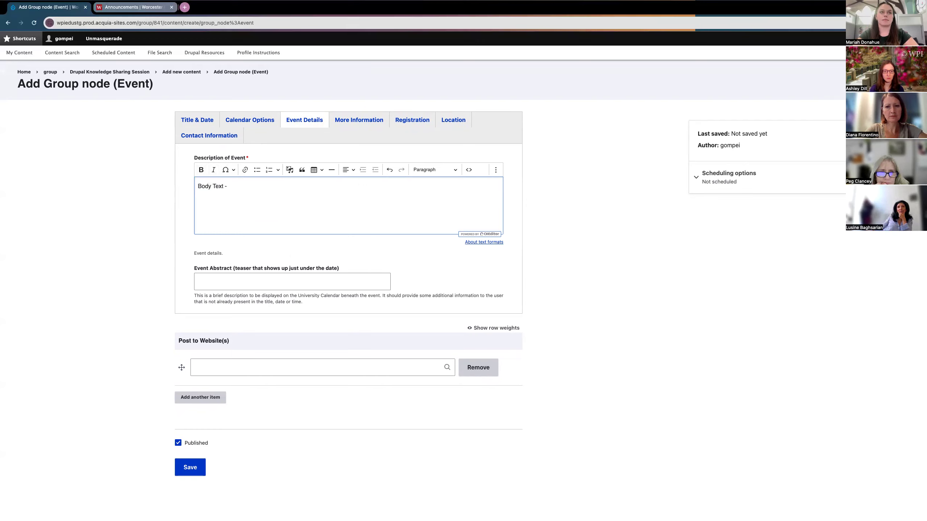
pyautogui.write(' Description ')
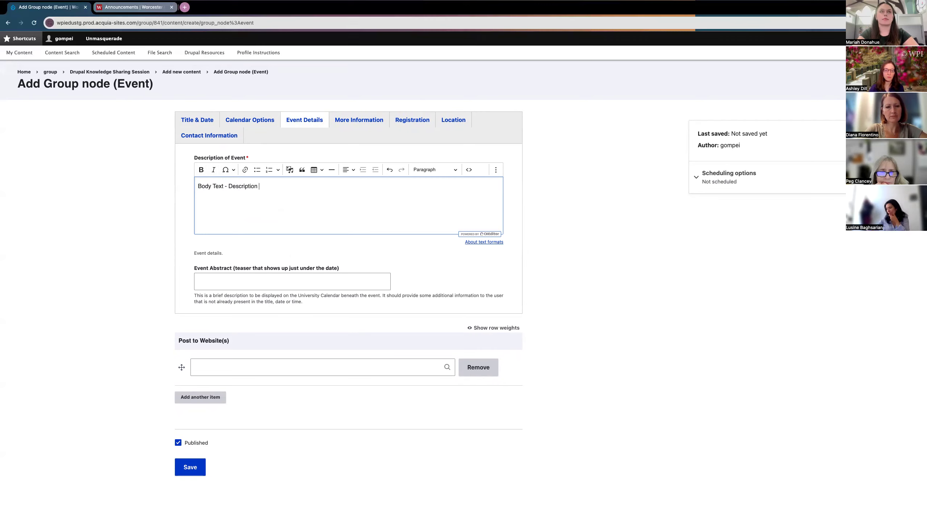
pyautogui.write('of Event')
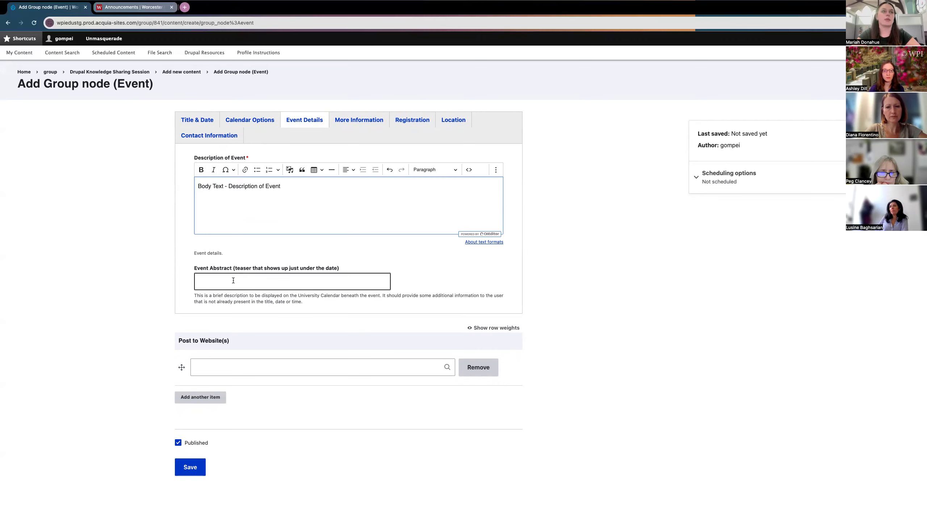
pyautogui.click(208, 274)
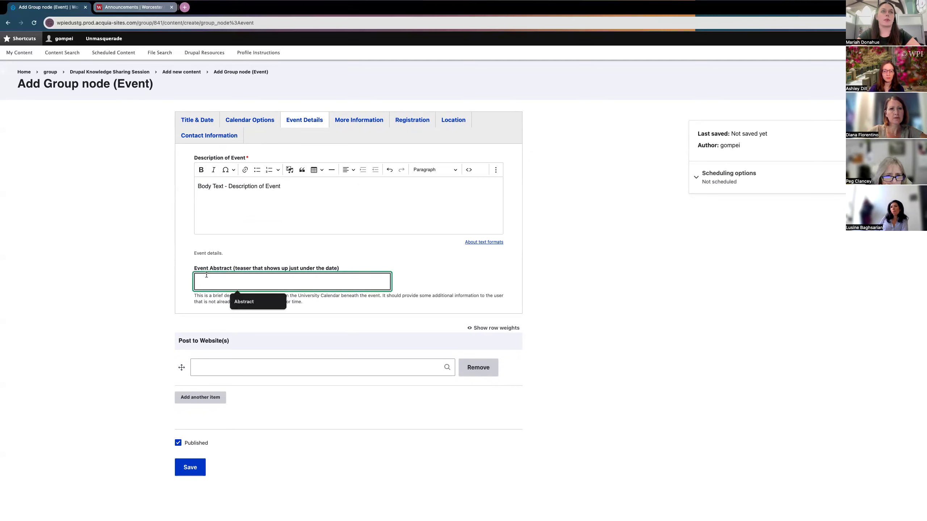
pyautogui.click(172, 279)
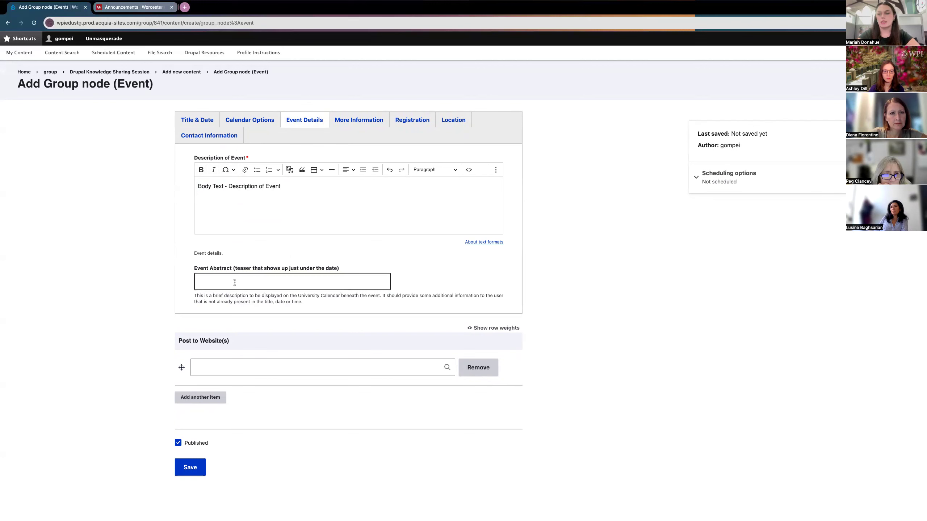
pyautogui.click(234, 283)
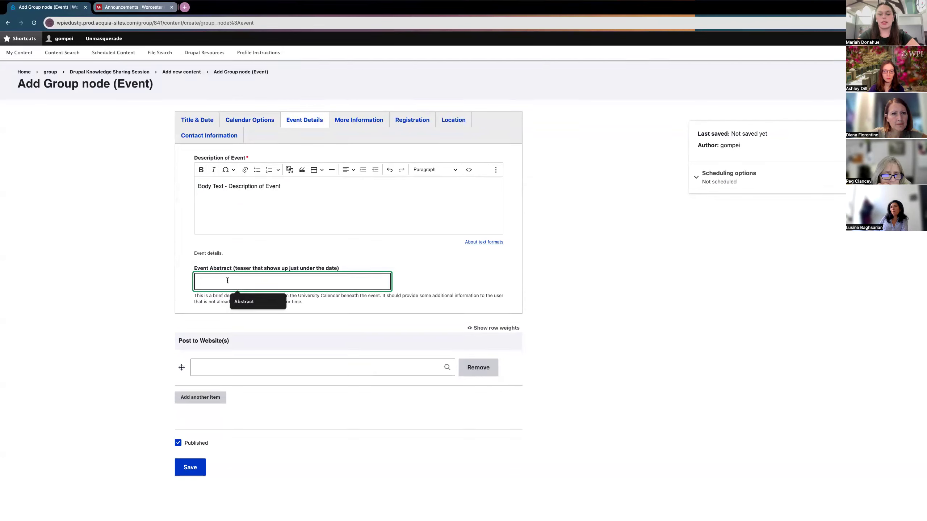
pyautogui.write('Quick ')
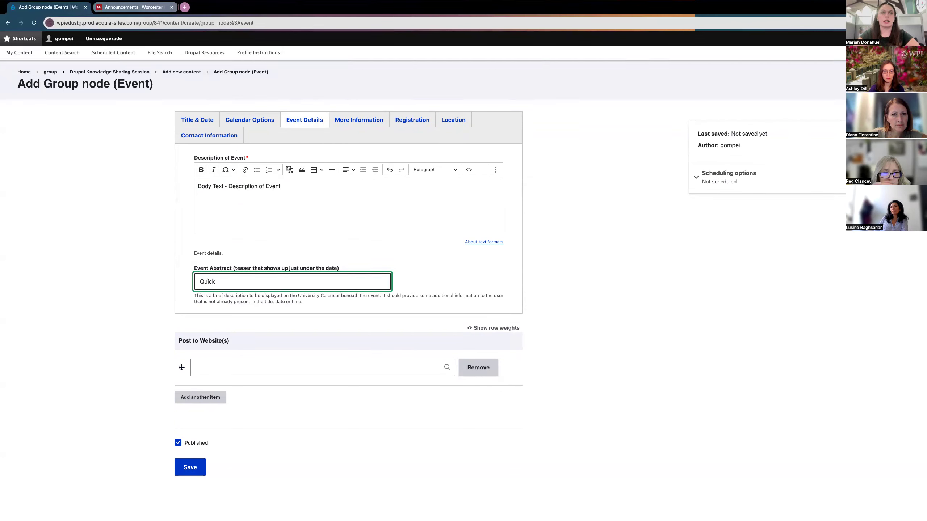
pyautogui.write('reaser ')
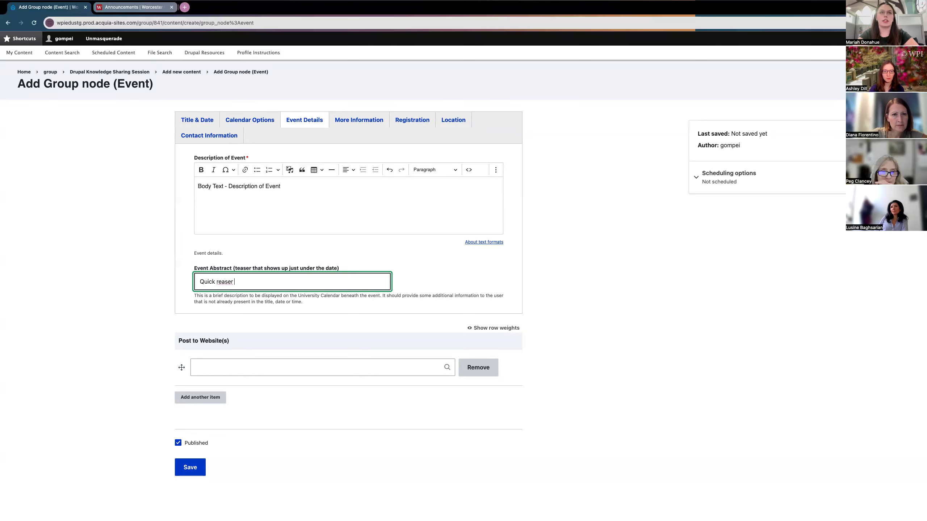
pyautogui.write('about the event')
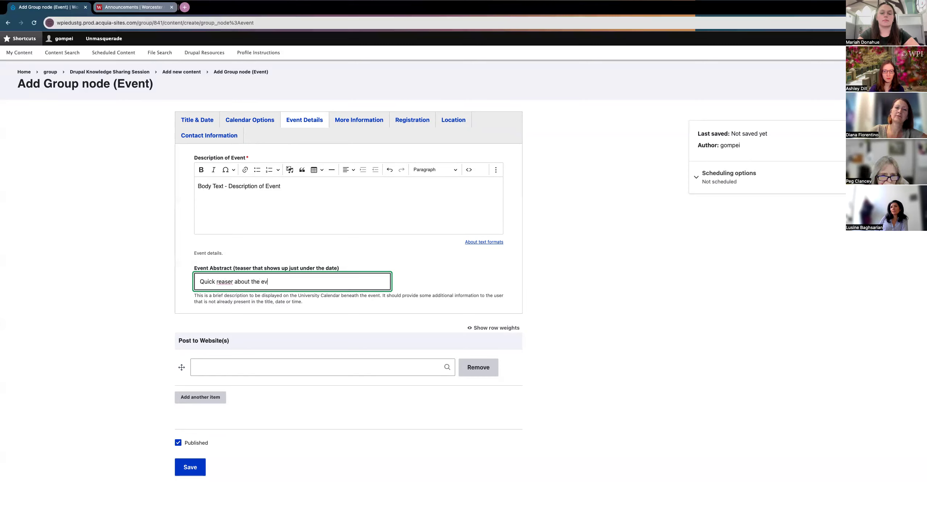
pyautogui.click(219, 281)
pyautogui.press('BackSpace')
pyautogui.write('t')
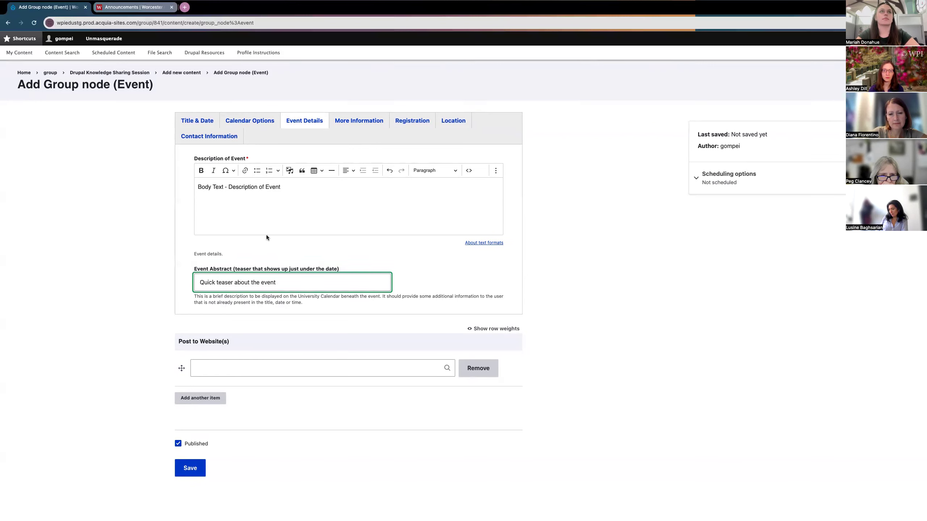
# Step: Show More Information and cancel the file picker, leaving no event attachment
pyautogui.click(355, 120)
pyautogui.scroll(-1, 294, 146)
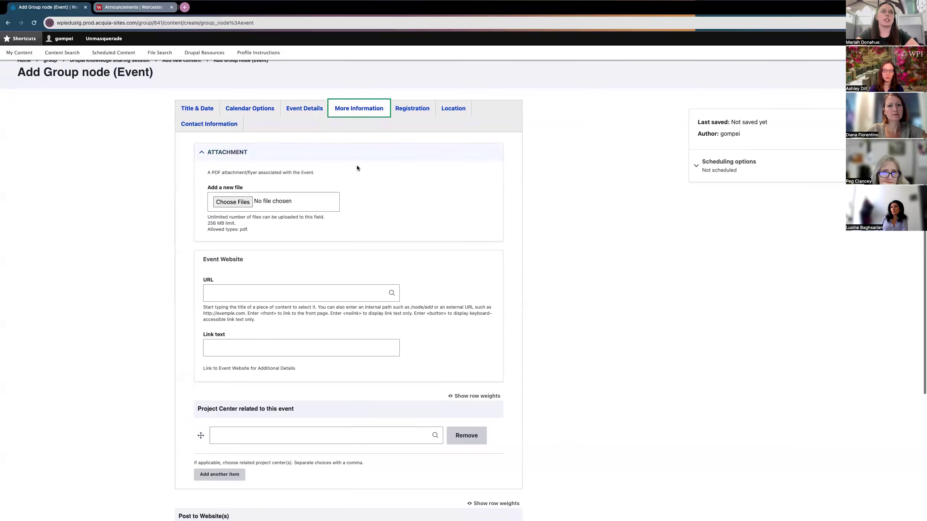
pyautogui.click(235, 203)
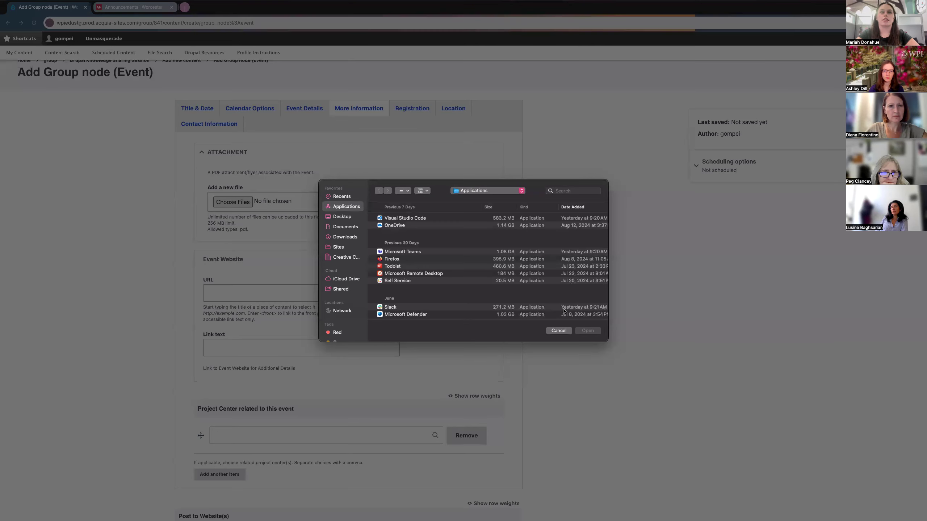
pyautogui.click(559, 331)
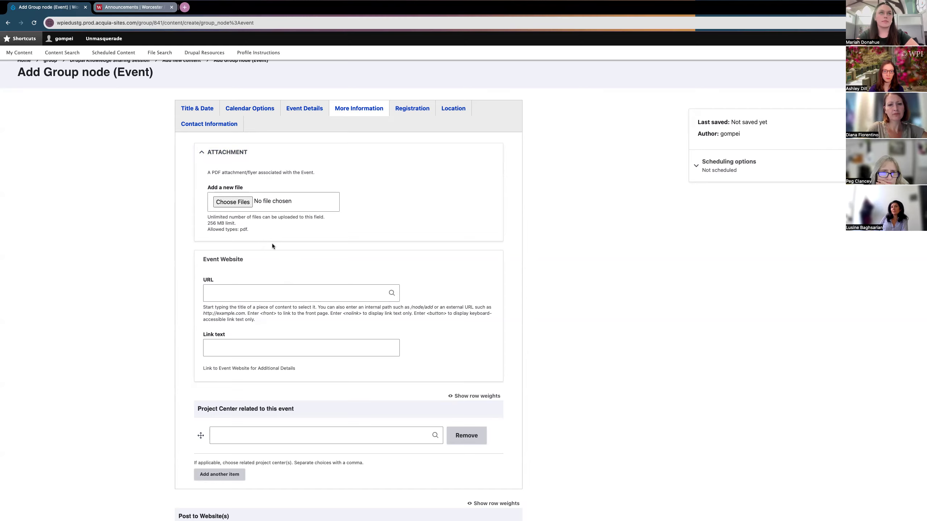
pyautogui.scroll(-2, 273, 245)
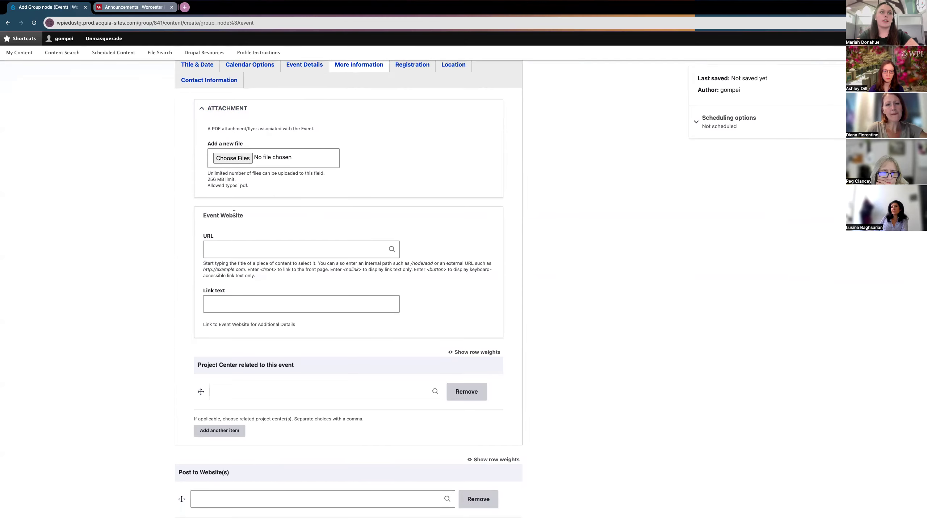
pyautogui.click(230, 247)
pyautogui.scroll(-1, 210, 227)
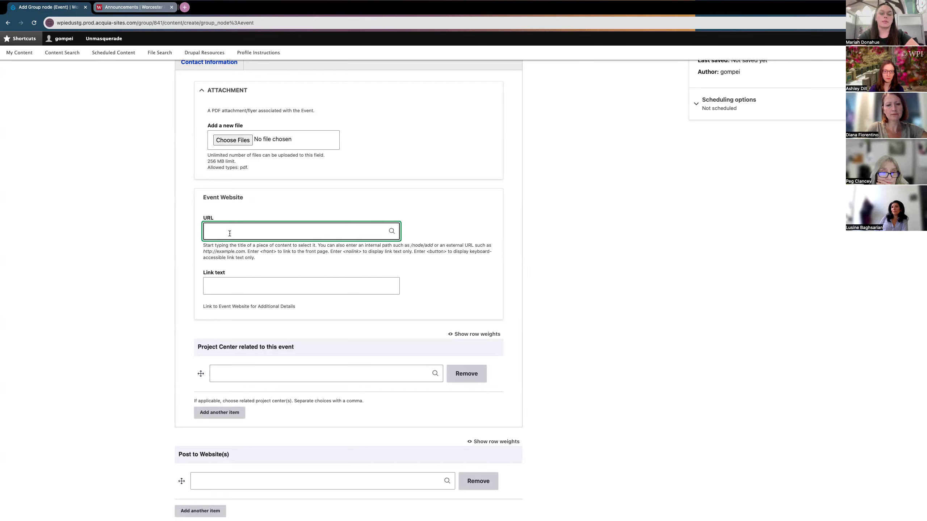
pyautogui.write('https://www.wpi.edu/news/announcements')
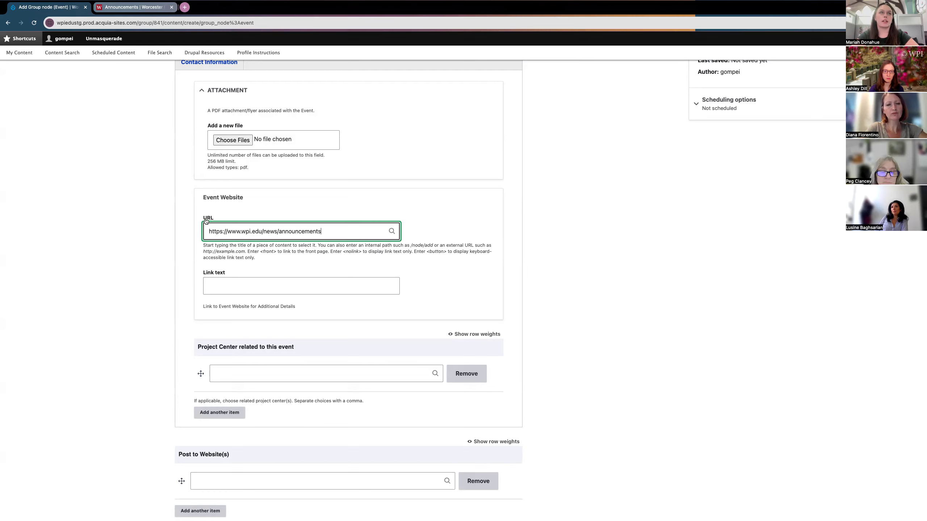
pyautogui.click(209, 284)
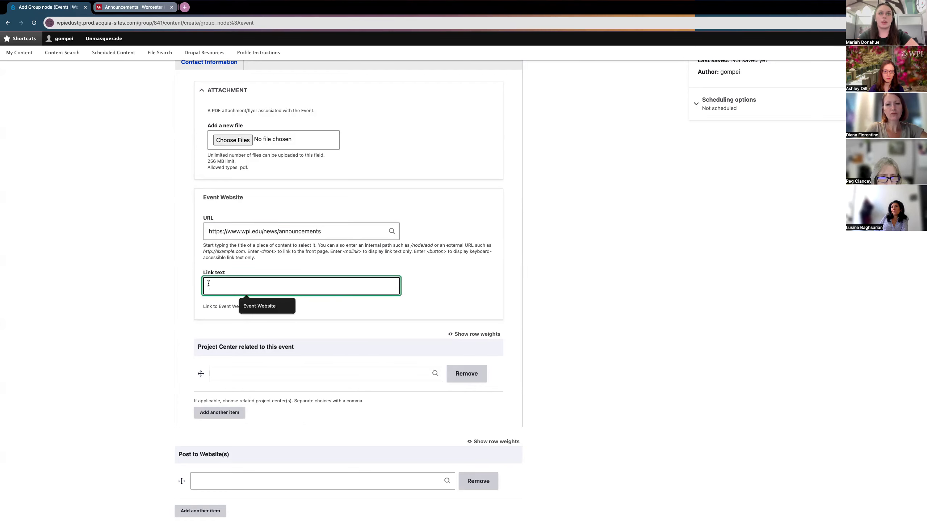
pyautogui.write('Event Website')
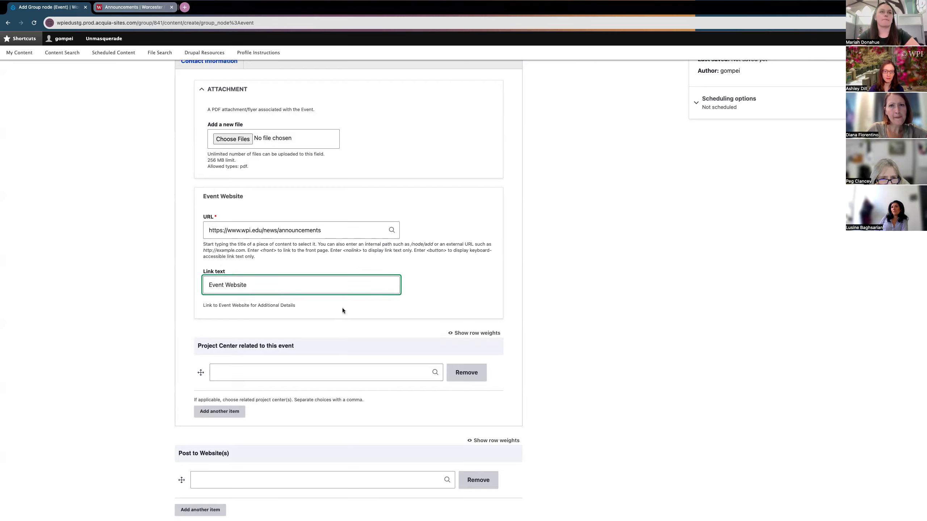
pyautogui.scroll(-2, 342, 308)
pyautogui.click(158, 303)
# Step: Leave the Project Center field empty, clearing the typed 'London'
pyautogui.click(257, 326)
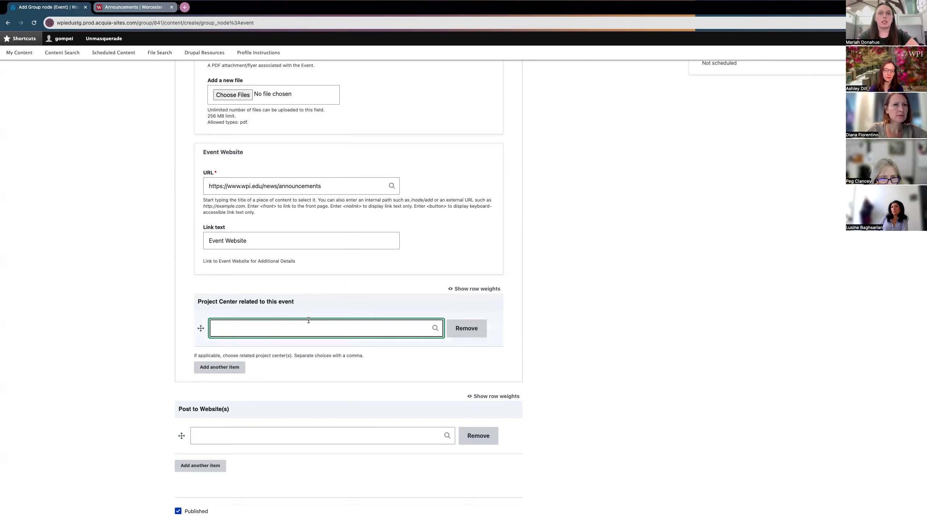
pyautogui.write('London')
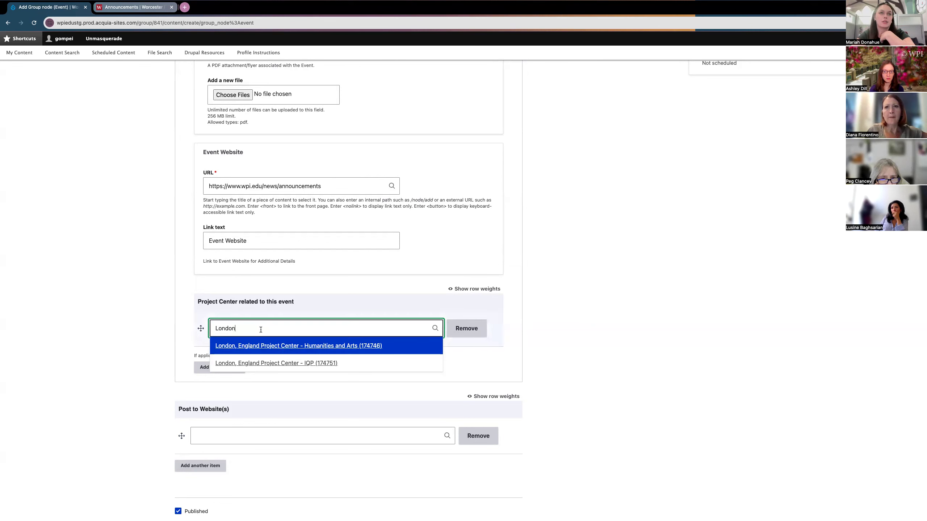
pyautogui.moveTo(250, 328); pyautogui.dragTo(210, 328)
pyautogui.press('BackSpace')
pyautogui.click(161, 259)
pyautogui.scroll(4, 161, 259)
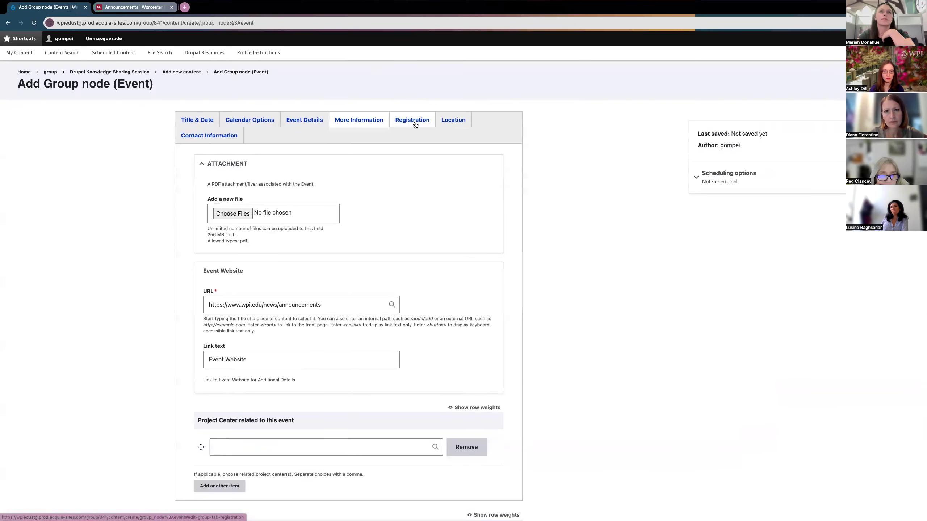
# Step: Leave the Registration URL and deadline blank, removing the pasted URL, then show Location
pyautogui.click(415, 125)
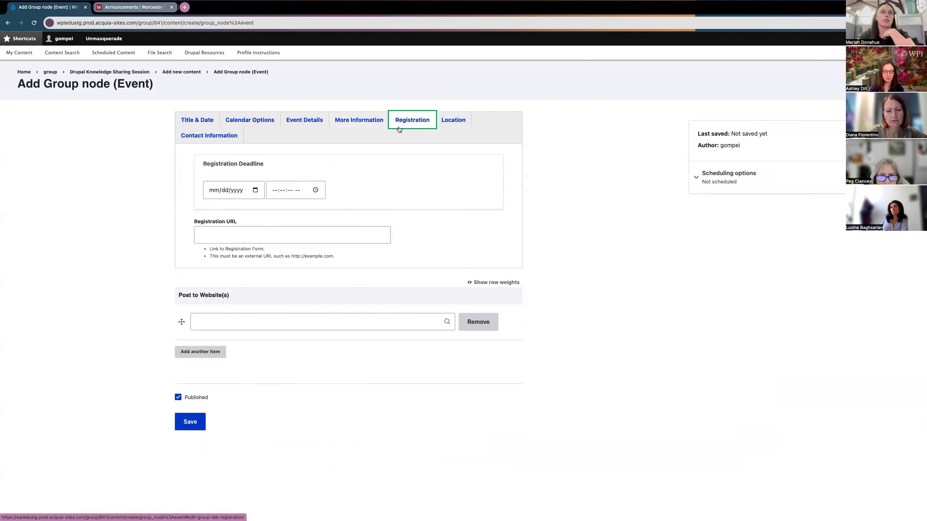
pyautogui.click(251, 235)
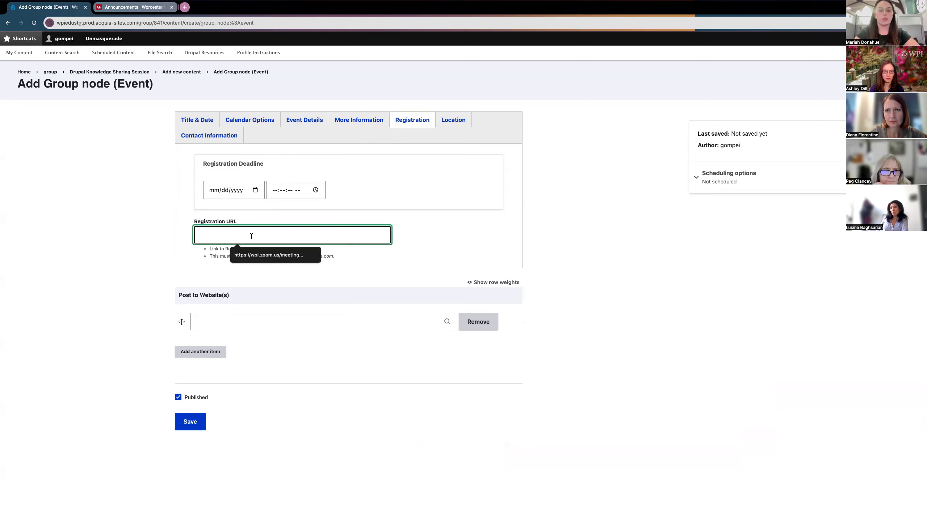
pyautogui.click(258, 190)
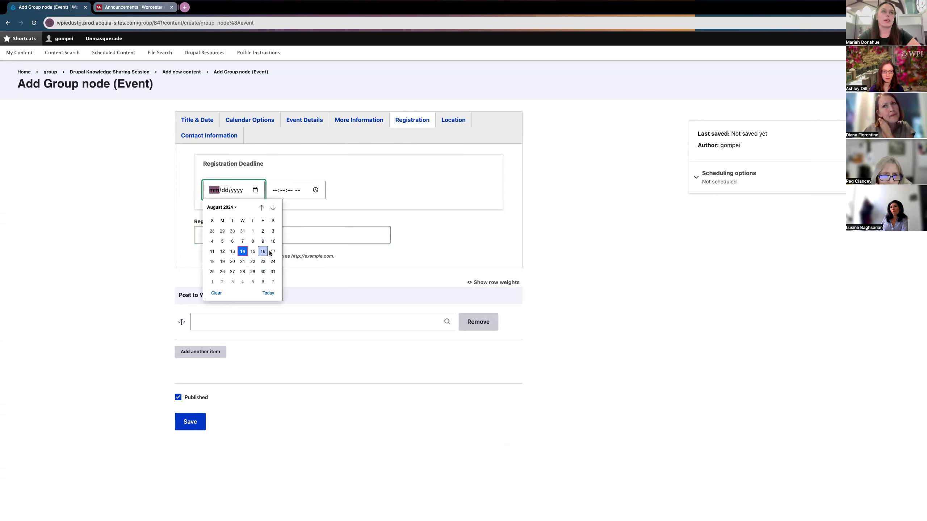
pyautogui.click(297, 215)
pyautogui.click(251, 230)
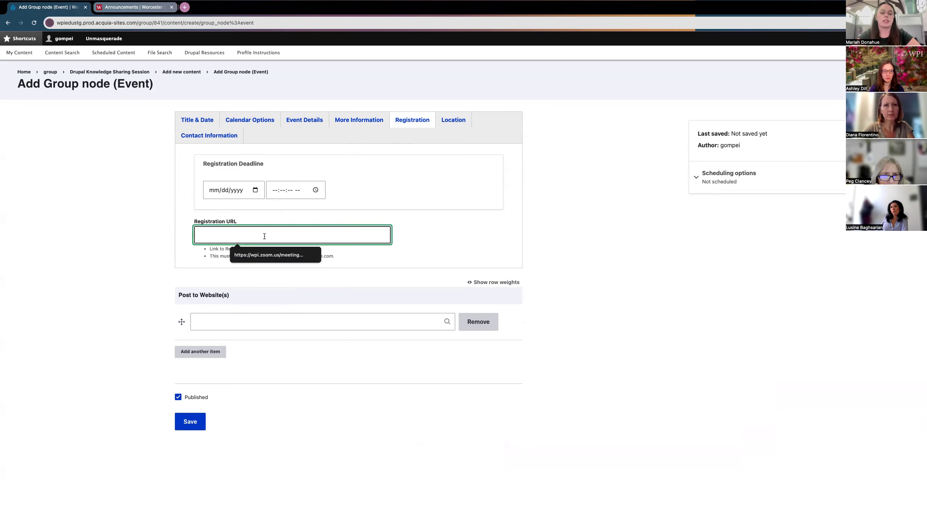
pyautogui.write('https://www.wpi.edu/news/announcements')
pyautogui.moveTo(324, 235); pyautogui.dragTo(177, 236)
pyautogui.press('BackSpace')
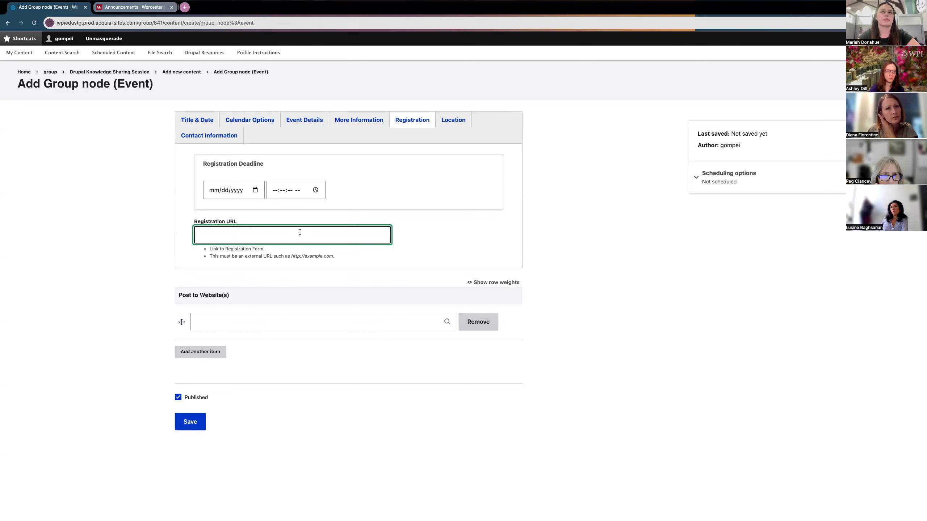
pyautogui.click(453, 123)
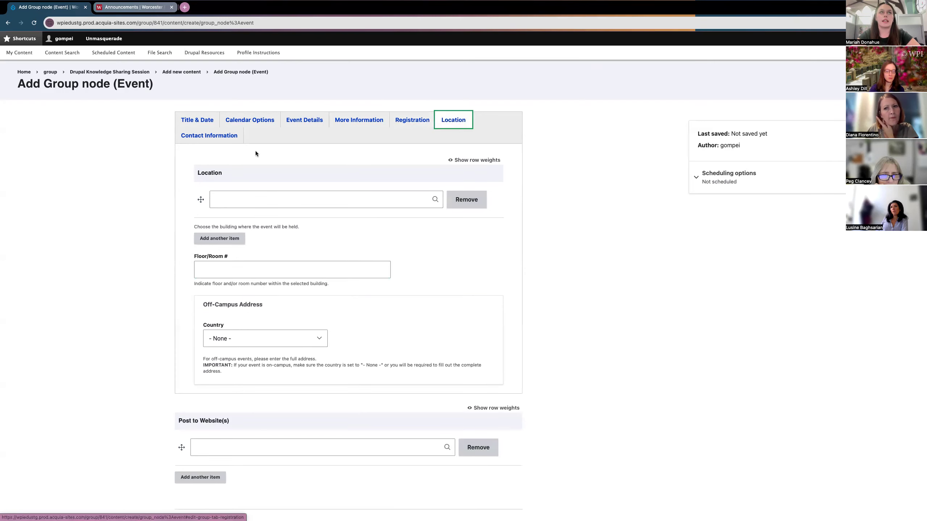
# Step: Set the event location to Fuller Laboratories (2471) and add a second location row
pyautogui.click(234, 195)
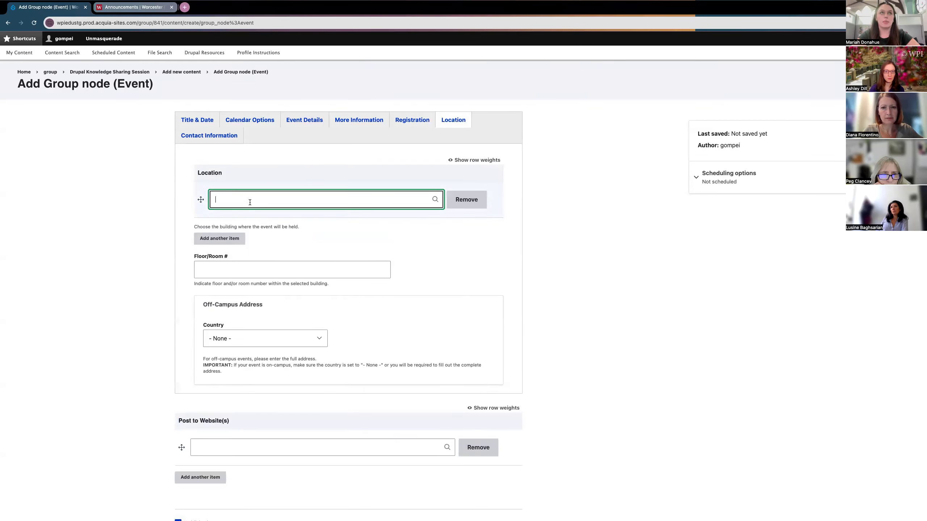
pyautogui.write('Fu')
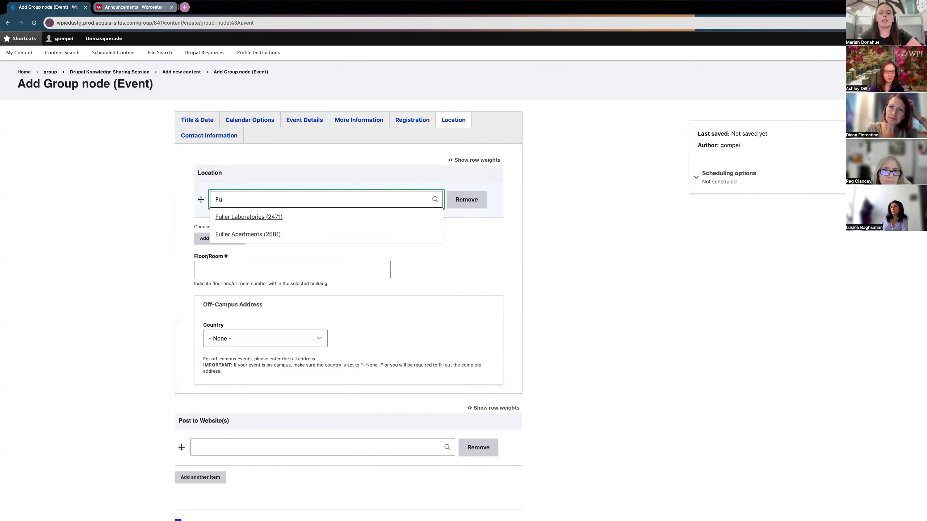
pyautogui.write('ller')
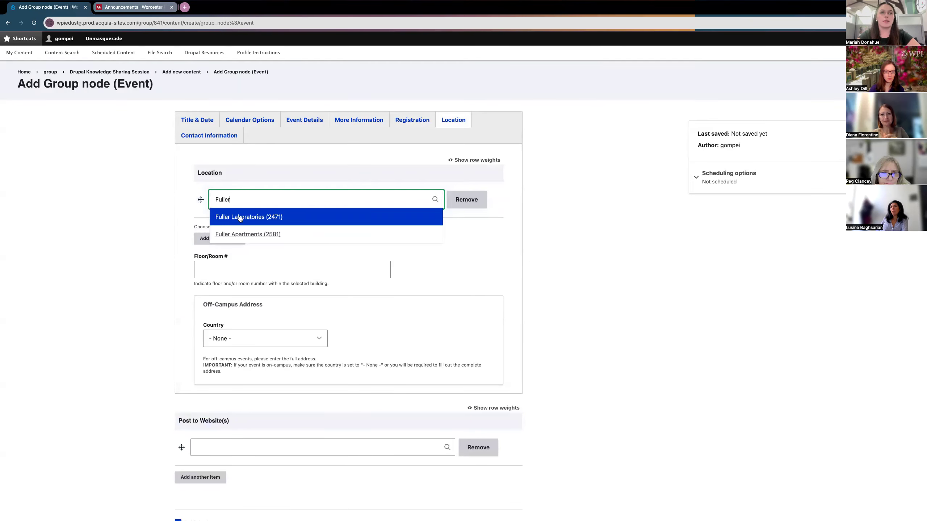
pyautogui.click(240, 218)
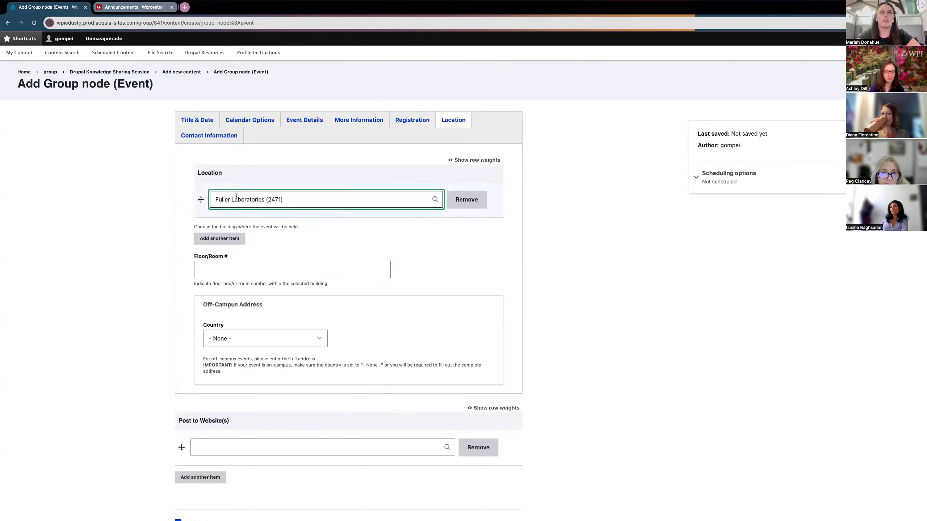
pyautogui.scroll(-2, 235, 201)
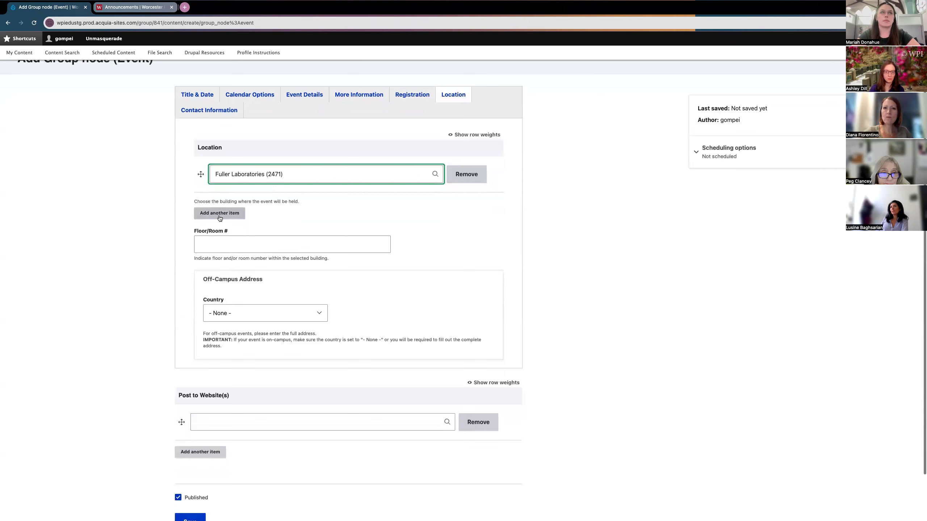
pyautogui.click(219, 213)
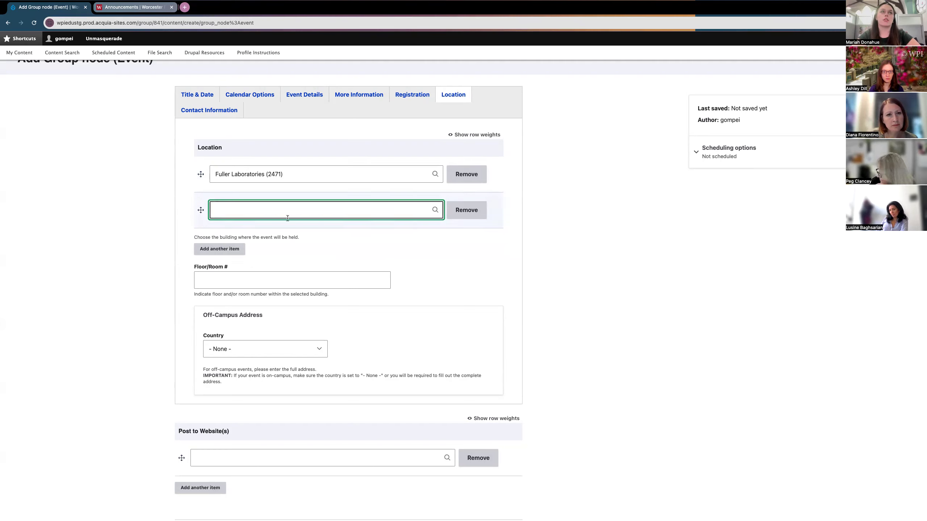
# Step: Enter 'Floor 3, Room 309' as the Floor/Room #
pyautogui.click(242, 280)
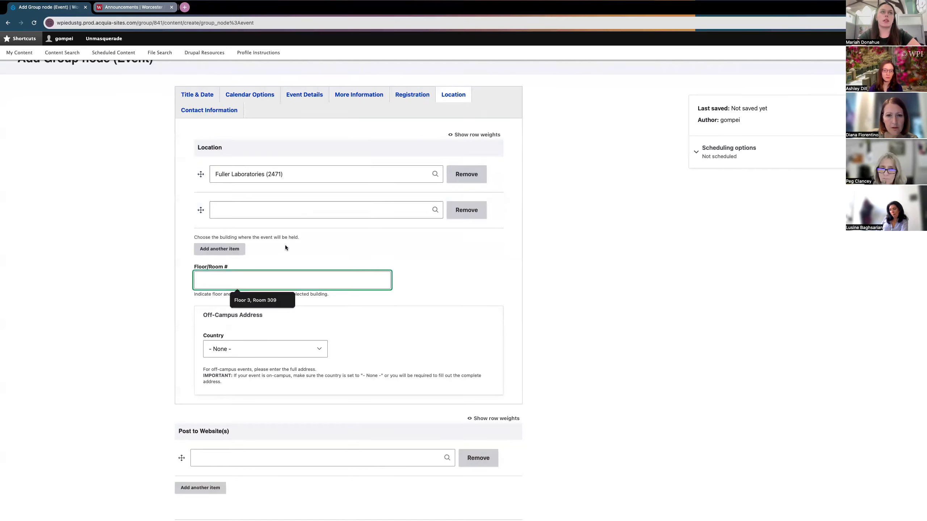
pyautogui.scroll(-2, 285, 248)
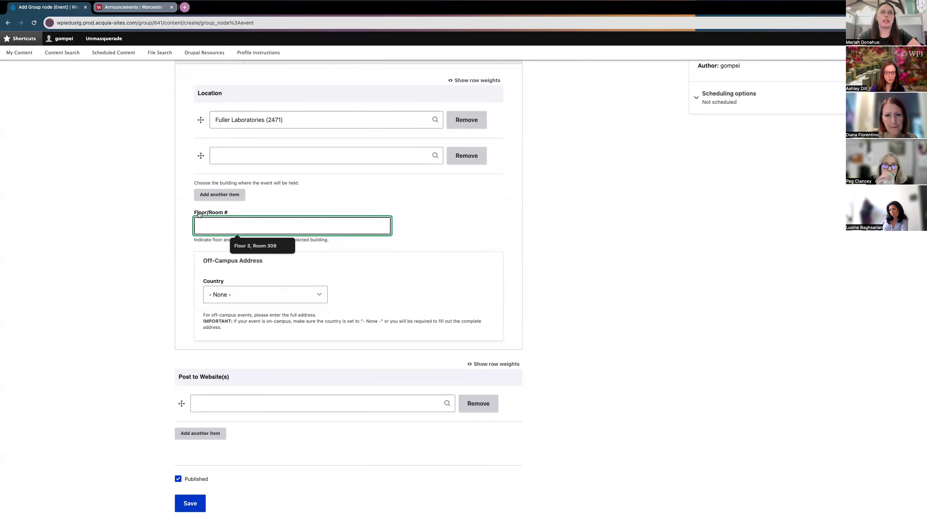
pyautogui.write('Fllo')
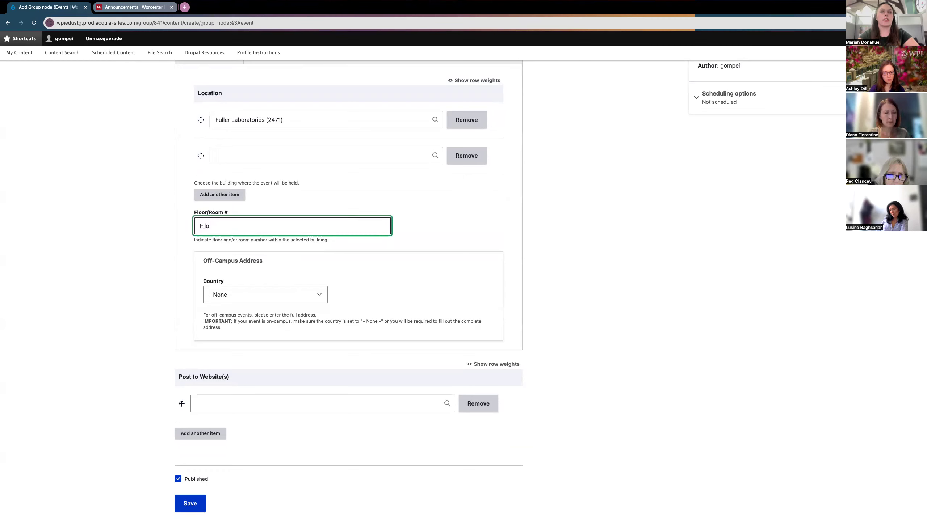
pyautogui.press('BackSpace')
pyautogui.press('BackSpace')
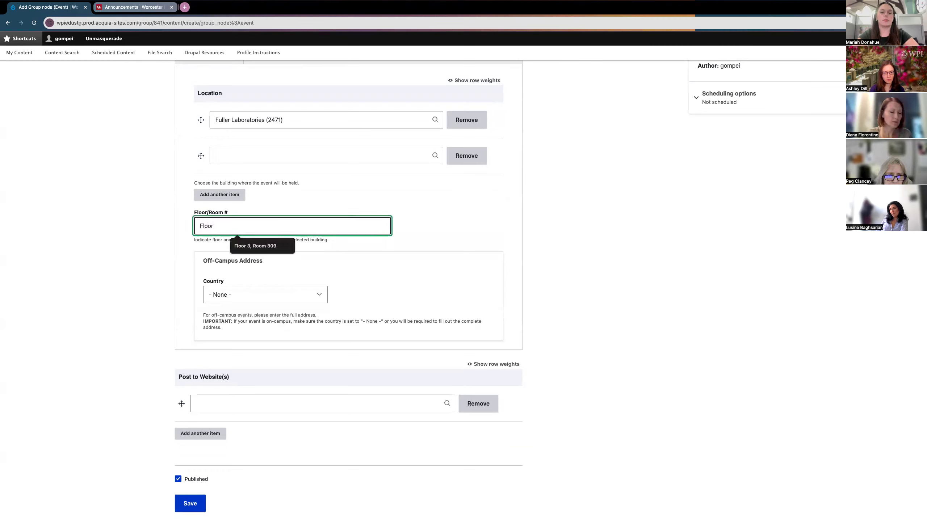
pyautogui.write('oor 3, Roo')
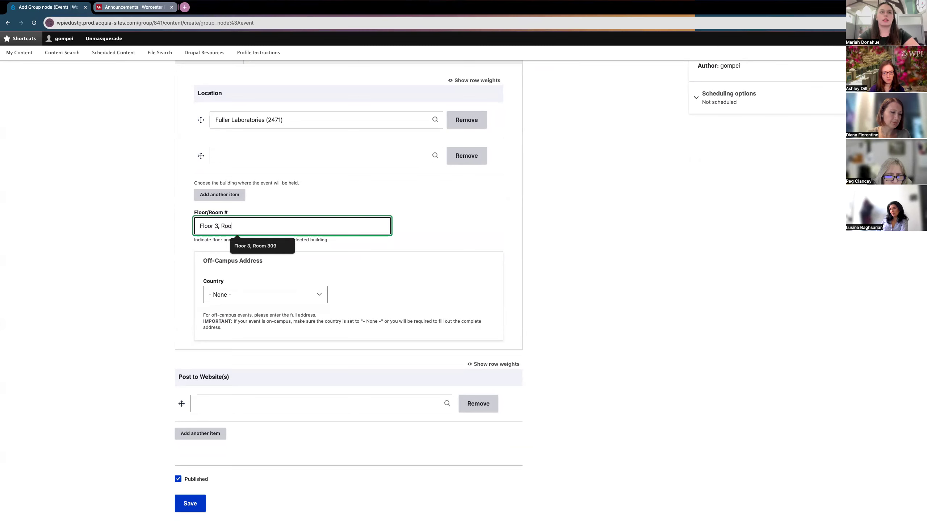
pyautogui.write('m 309')
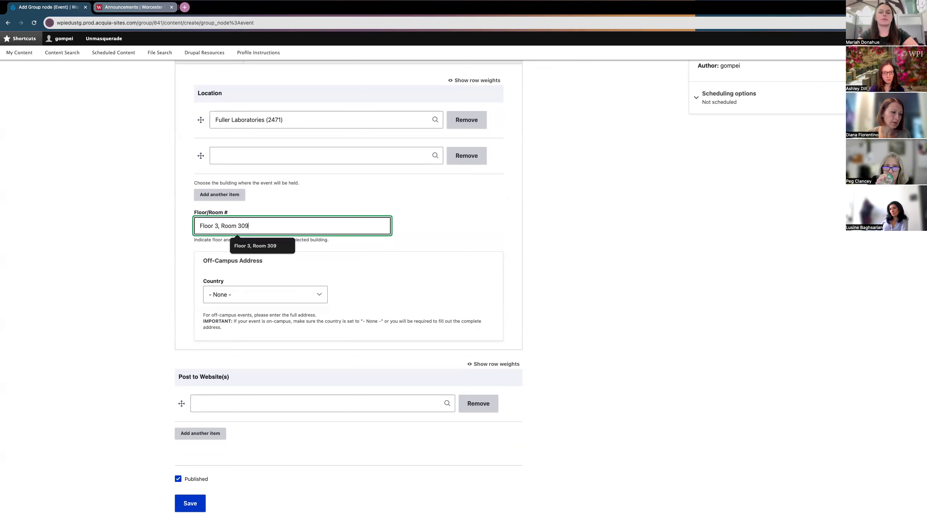
pyautogui.scroll(-2, 296, 251)
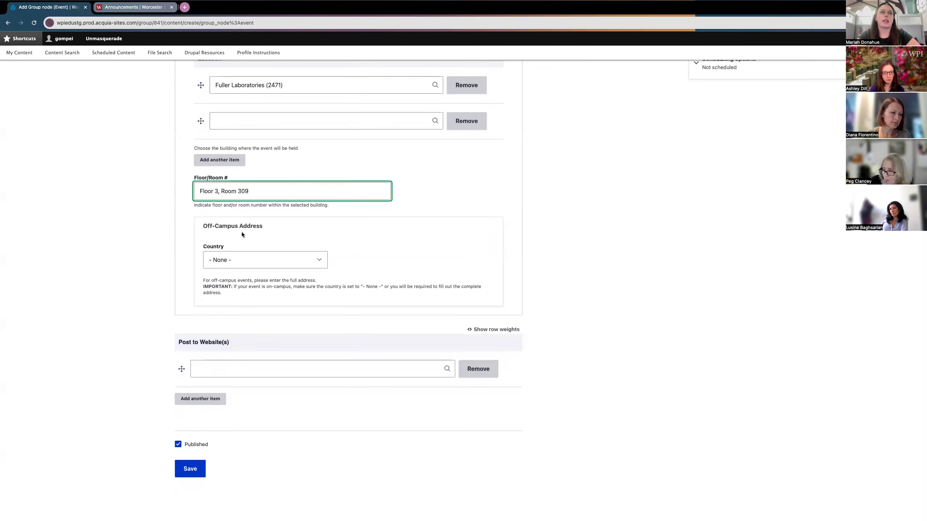
# Step: Return Off-Campus Country to '- None -' after trying United States, then show Contact Information
pyautogui.click(241, 258)
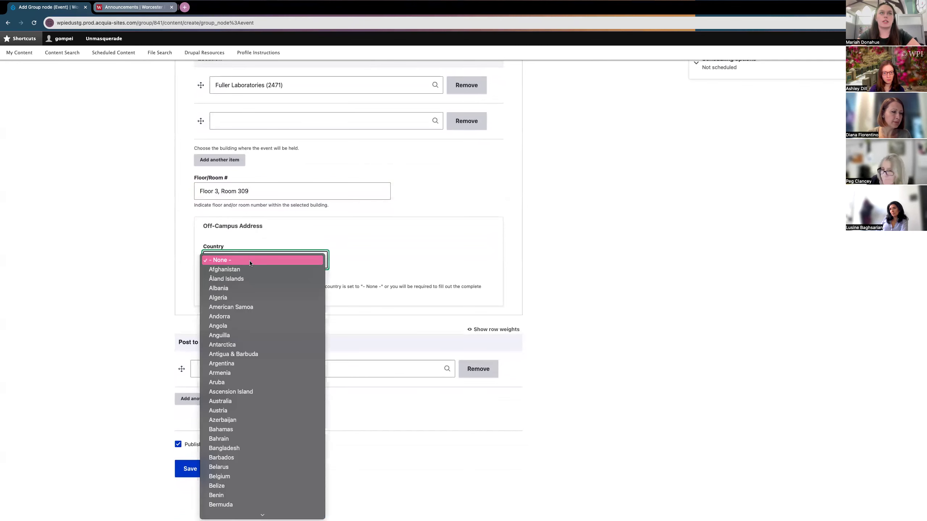
pyautogui.scroll(-20, 236, 423)
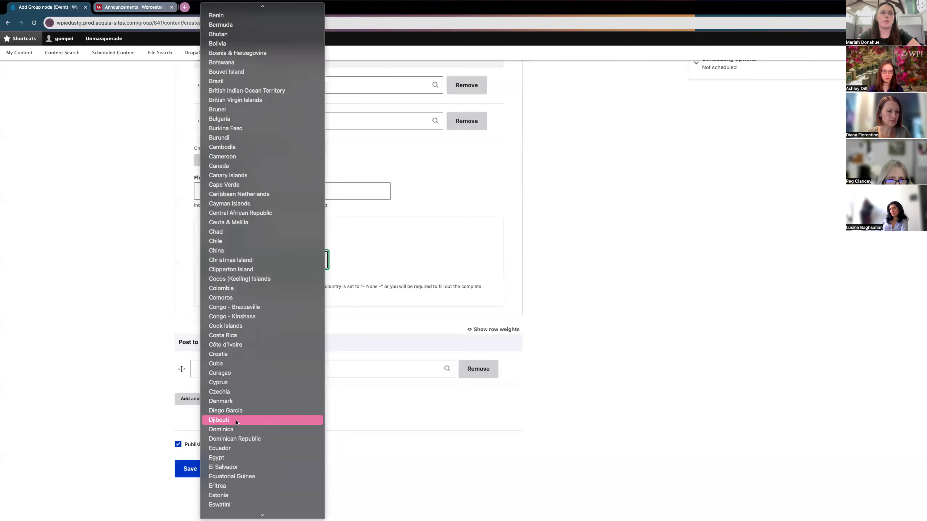
pyautogui.scroll(-20, 236, 422)
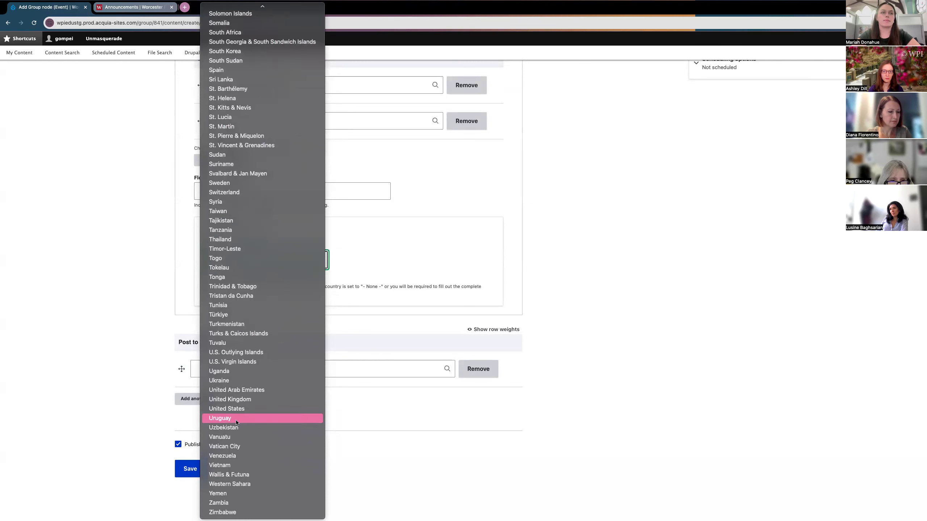
pyautogui.click(236, 409)
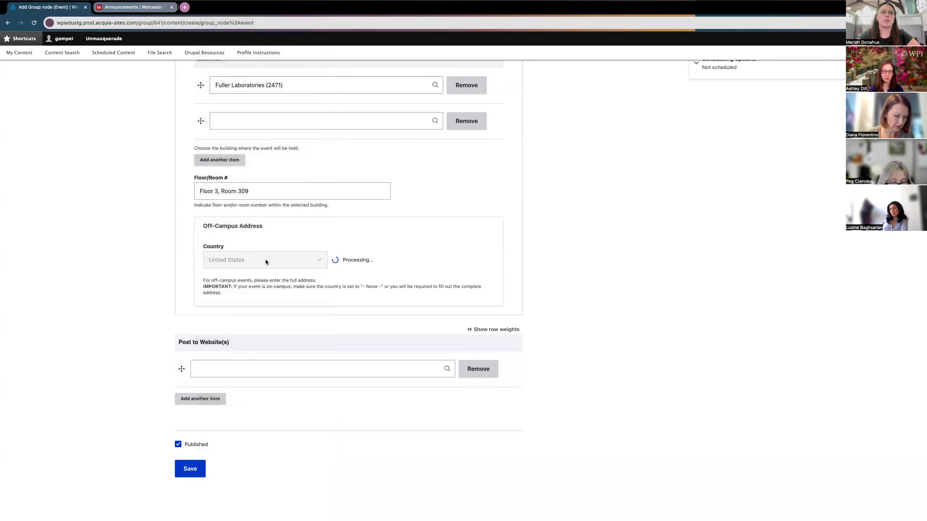
pyautogui.click(234, 292)
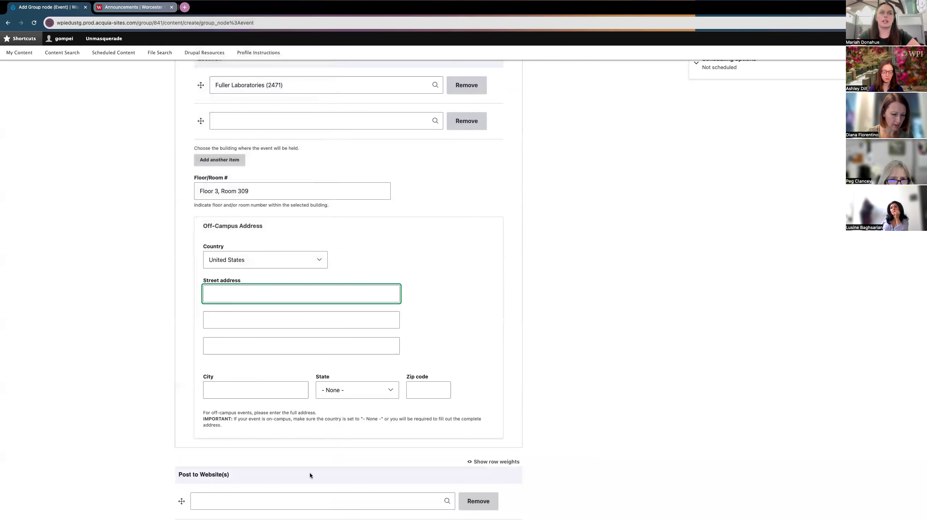
pyautogui.click(256, 259)
pyautogui.scroll(10, 256, 192)
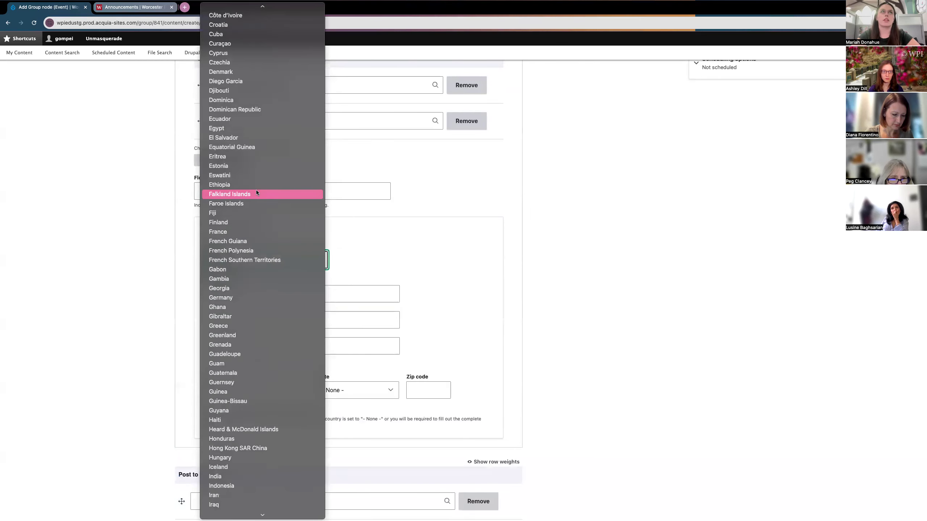
pyautogui.scroll(10, 256, 192)
pyautogui.click(233, 9)
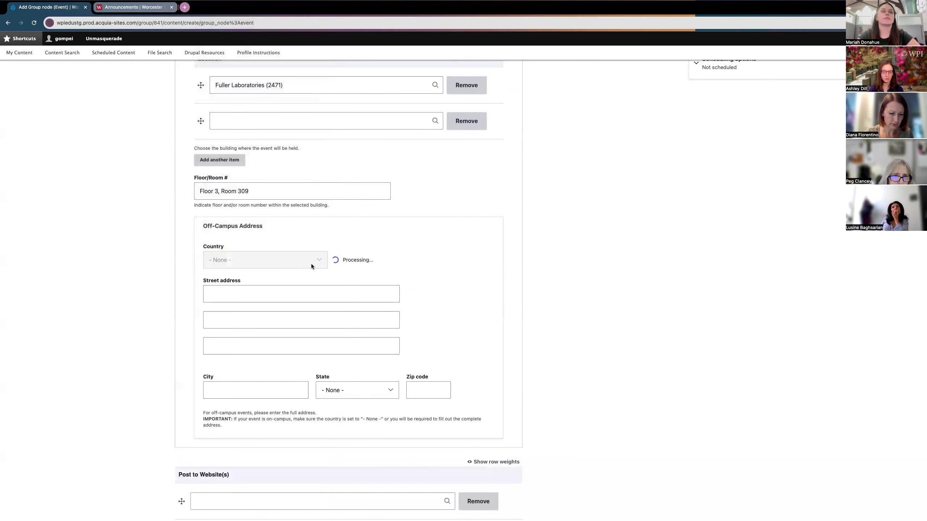
pyautogui.scroll(4, 368, 282)
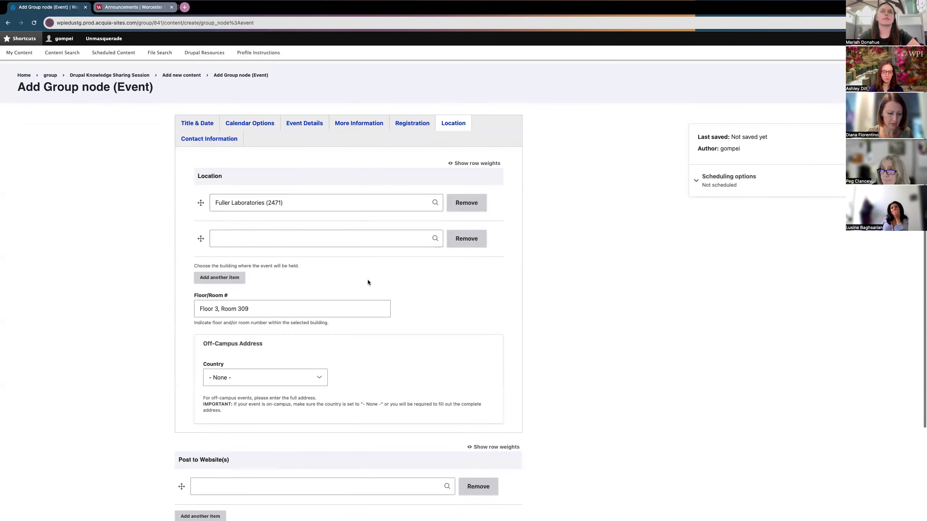
pyautogui.click(204, 139)
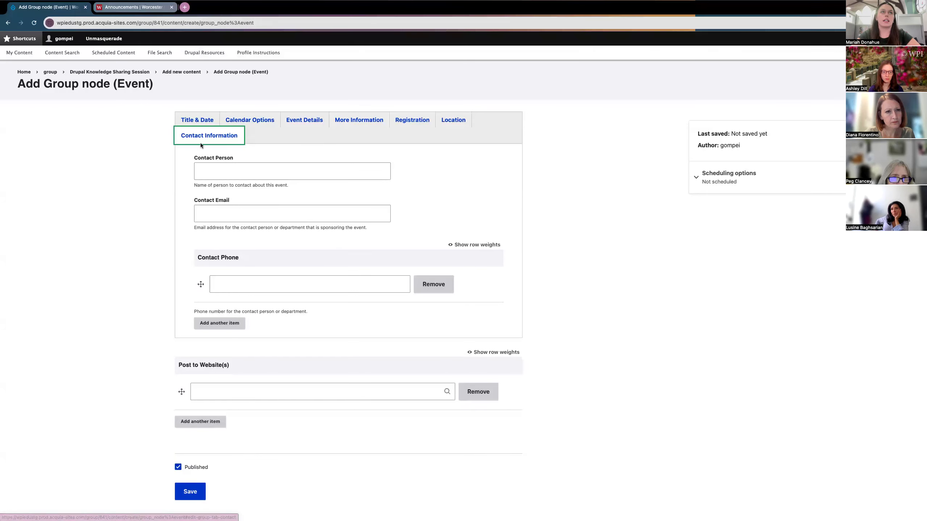
# Step: Fill in Contact Person with the autofilled name and enter the contact's e-mail address
pyautogui.click(204, 170)
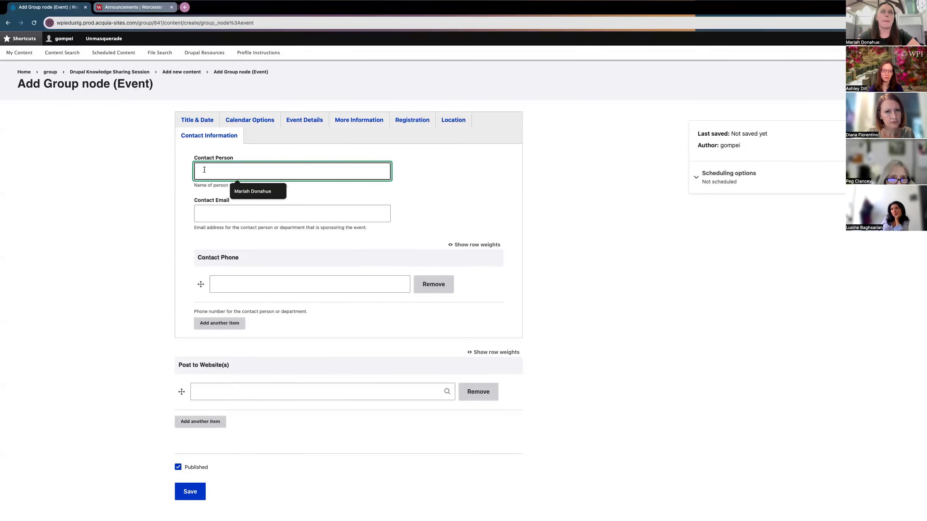
pyautogui.click(258, 192)
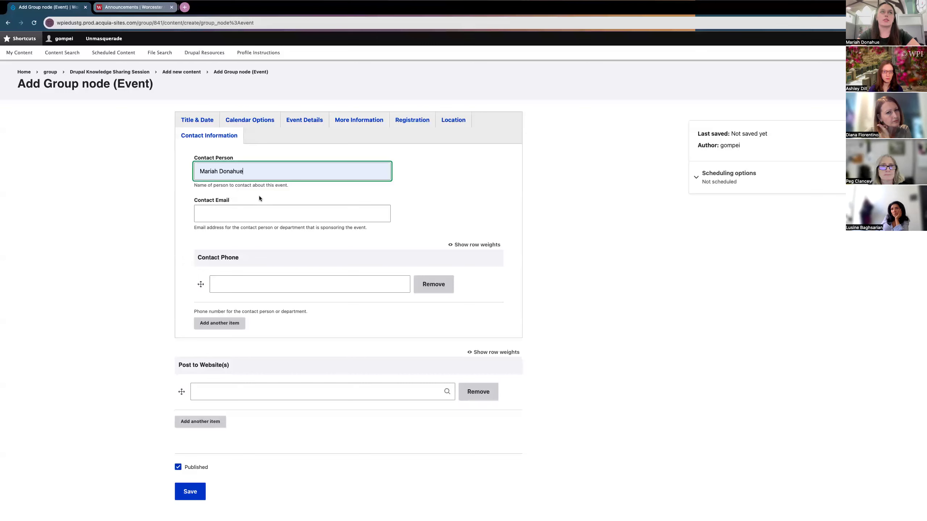
pyautogui.click(260, 214)
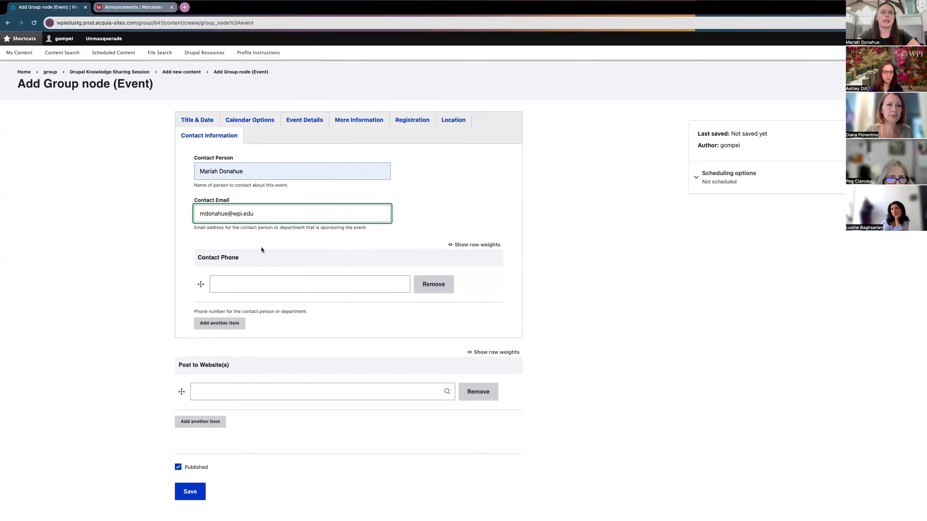
# Step: Leave Contact Phone blank and move down to the Post to Website(s) field
pyautogui.click(239, 286)
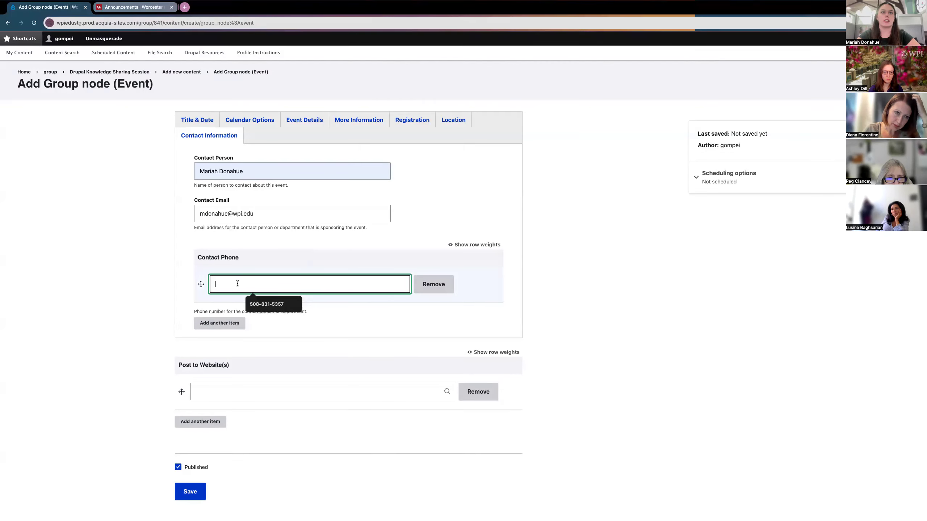
pyautogui.click(304, 326)
pyautogui.scroll(-1, 303, 326)
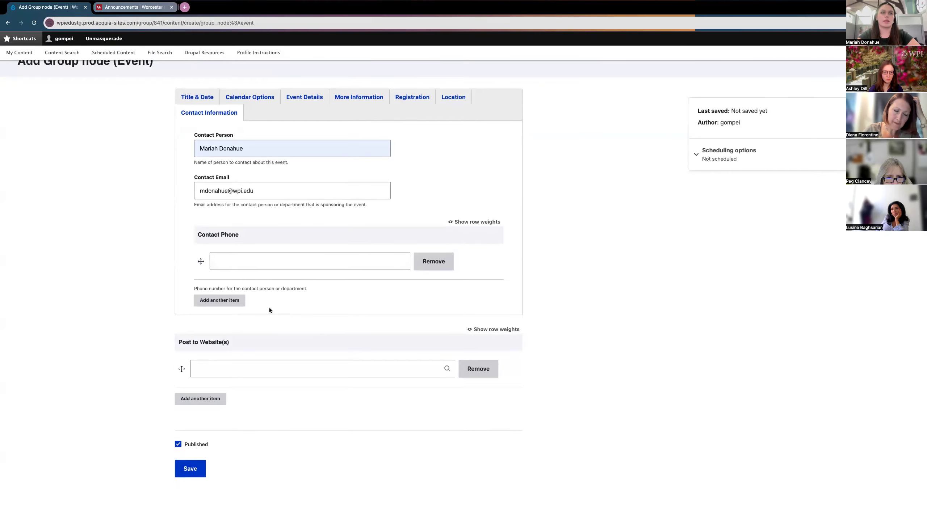
pyautogui.scroll(1, 164, 331)
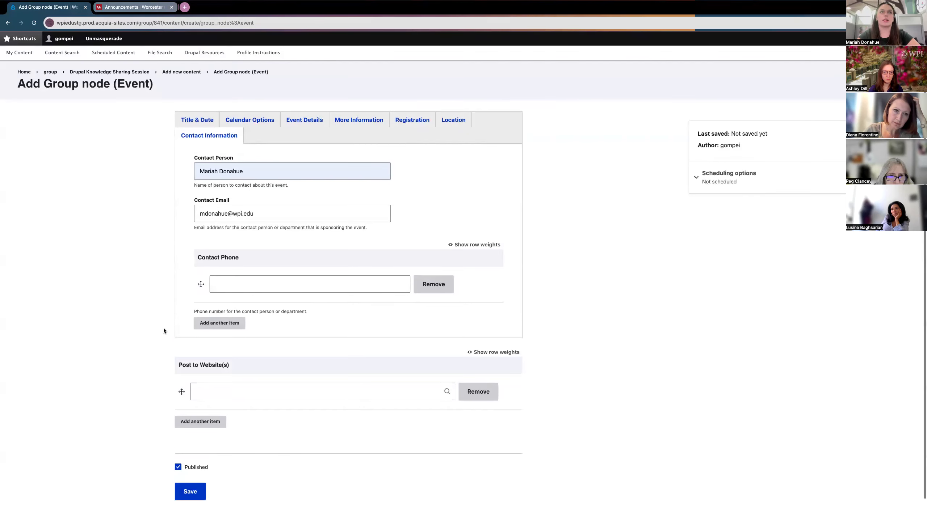
pyautogui.moveTo(209, 365); pyautogui.dragTo(186, 364)
pyautogui.click(184, 365)
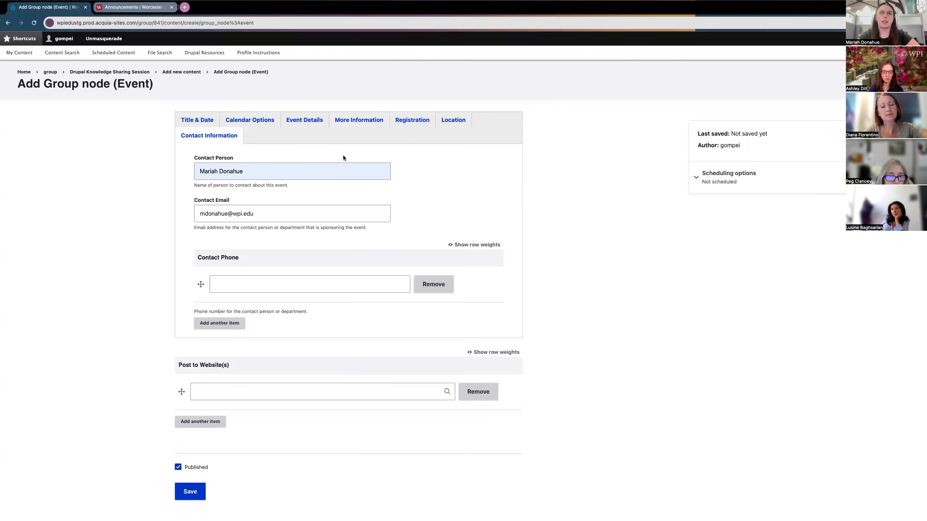
pyautogui.scroll(-1, 153, 384)
pyautogui.click(217, 383)
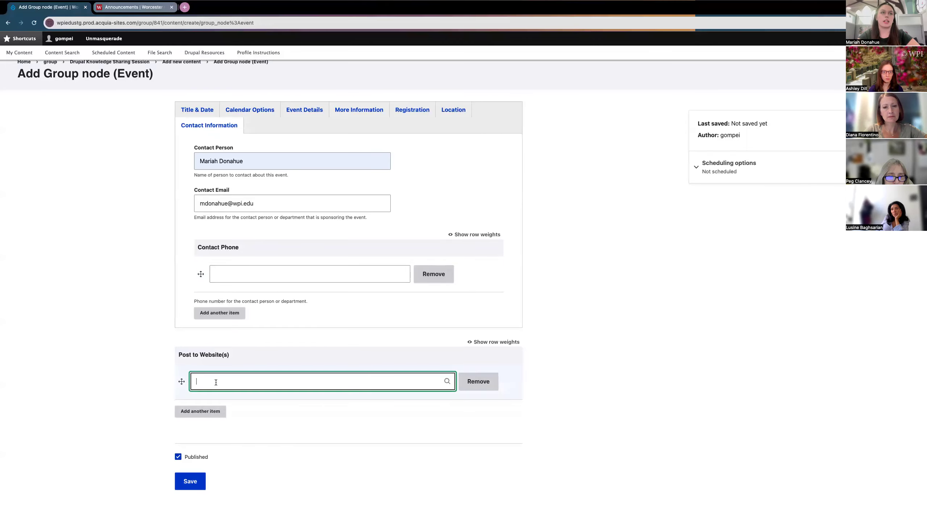
pyautogui.click(183, 357)
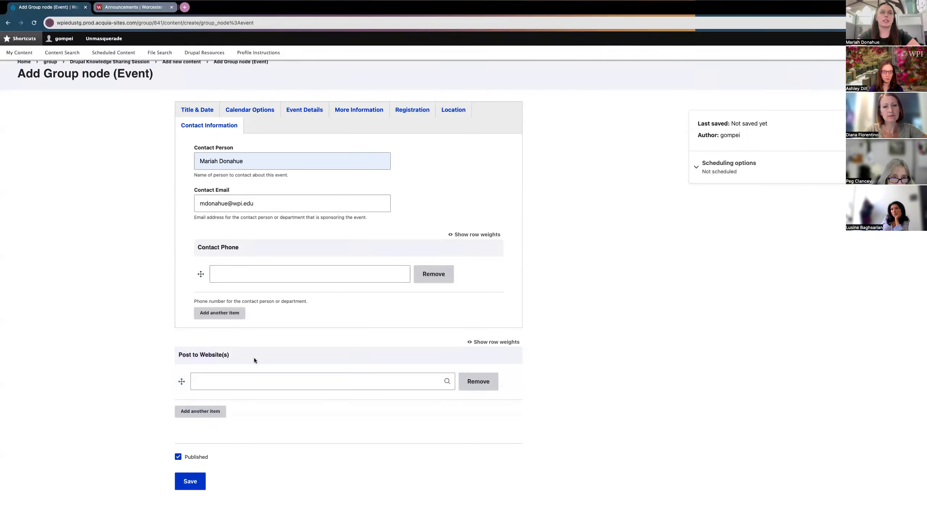
# Step: Post the event to Drupal Knowledge Sharing Session (841) and WPI Today (228)
pyautogui.click(231, 389)
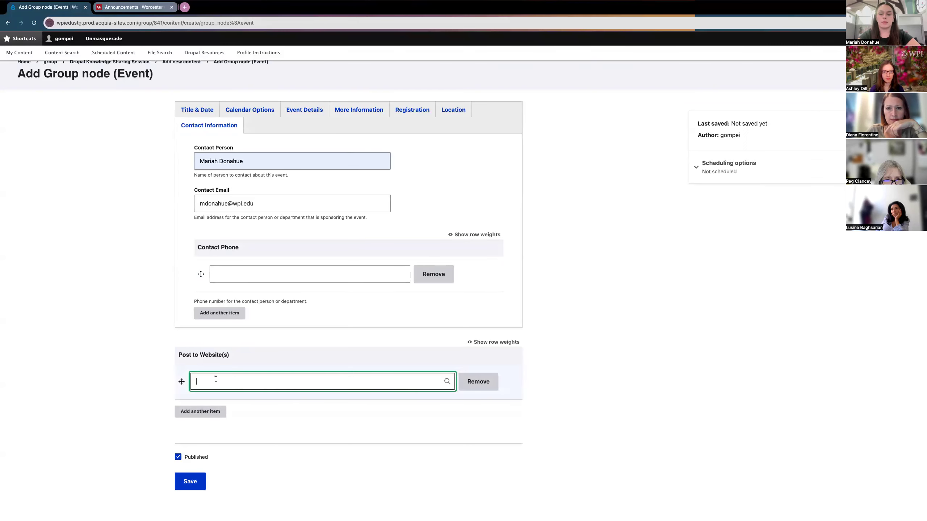
pyautogui.write('rupal K')
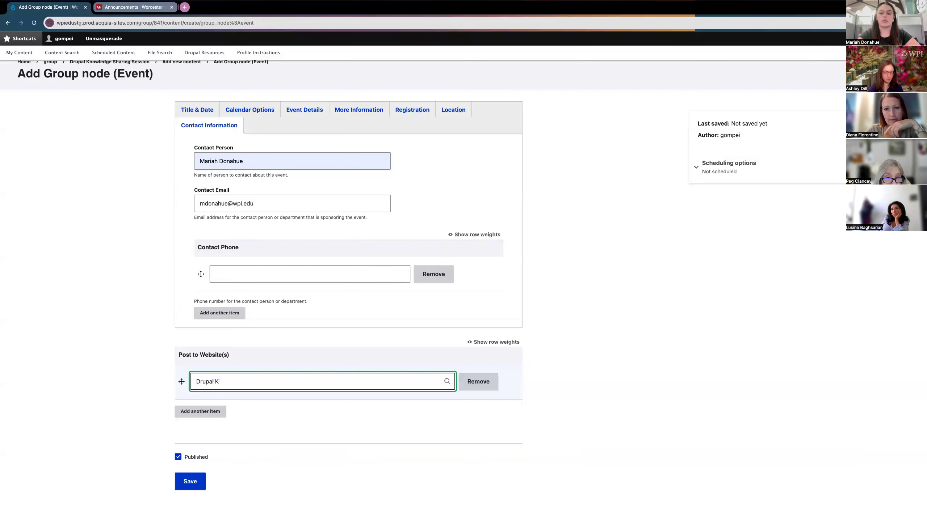
pyautogui.write('nowledge')
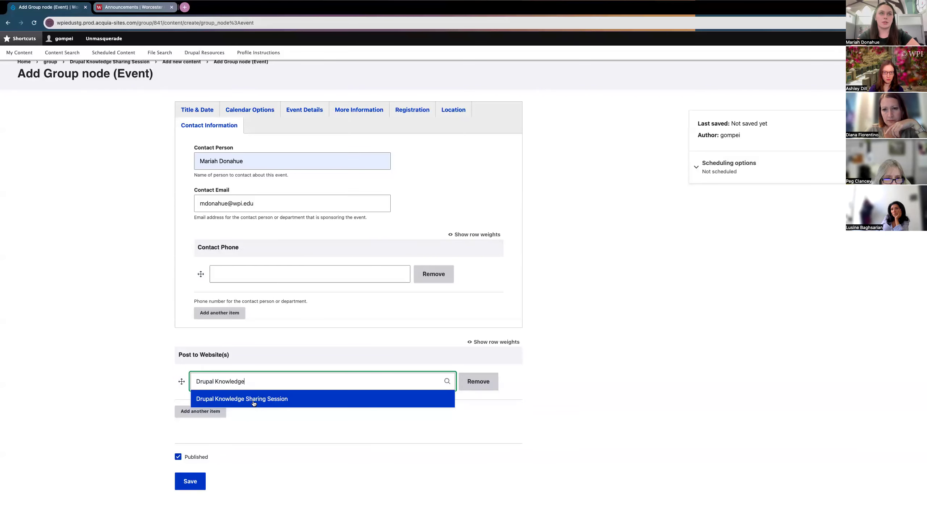
pyautogui.click(254, 399)
pyautogui.click(199, 411)
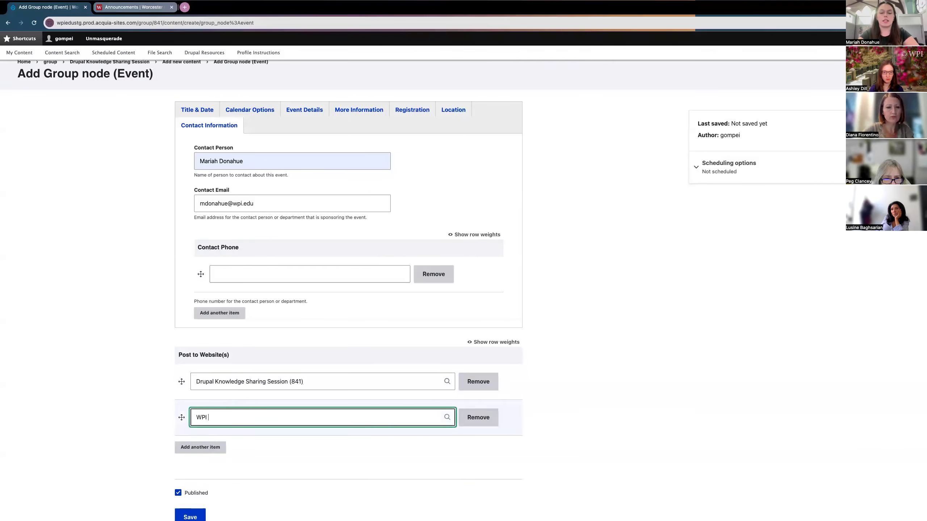
pyautogui.write('WPI today')
pyautogui.click(235, 434)
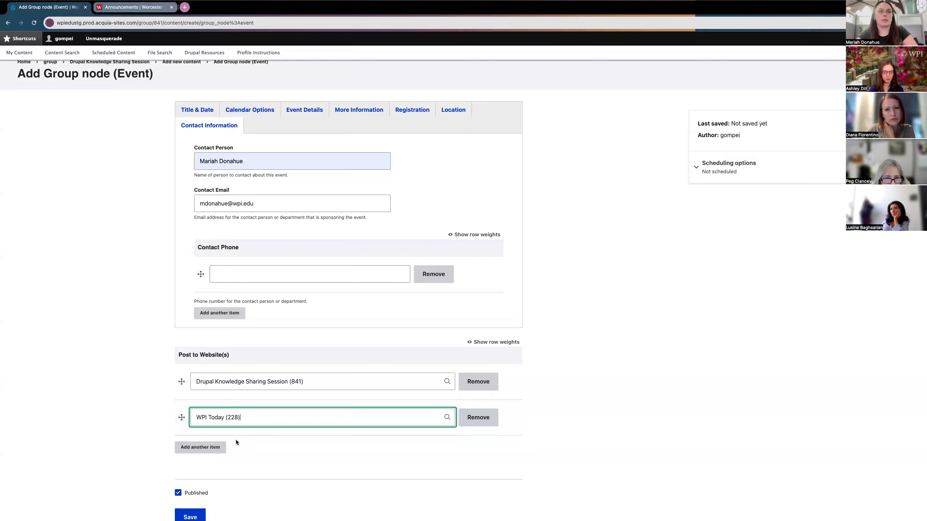
# Step: Scroll down and uncheck the event's Published checkbox
pyautogui.scroll(-1, 167, 439)
pyautogui.scroll(1, 166, 438)
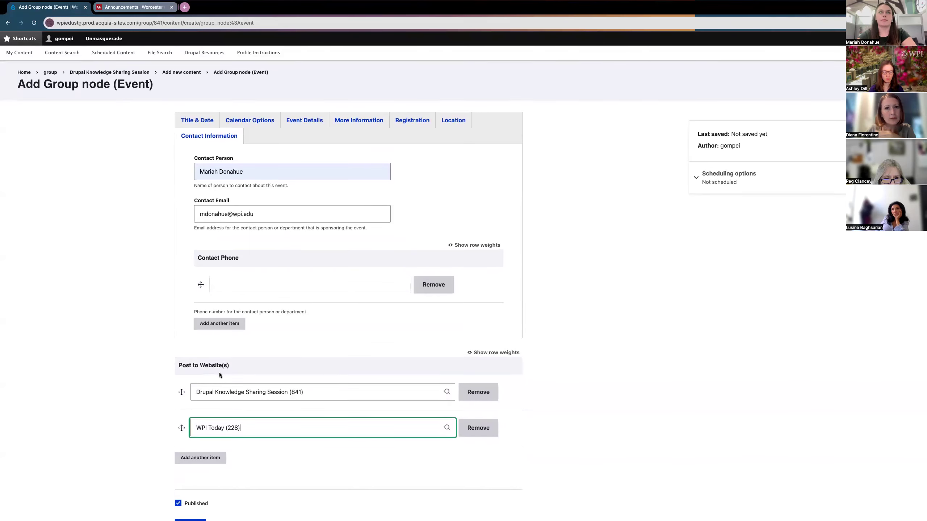
pyautogui.scroll(-2, 142, 384)
pyautogui.click(178, 444)
# Step: Re-check Published and expand Scheduling options, leaving Publish on and Unpublish on blank
pyautogui.click(178, 445)
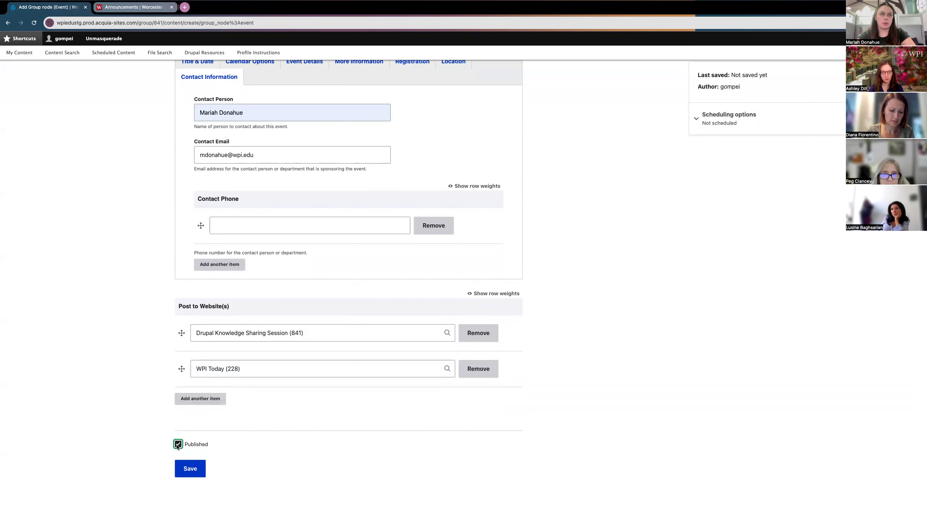
pyautogui.scroll(1, 139, 412)
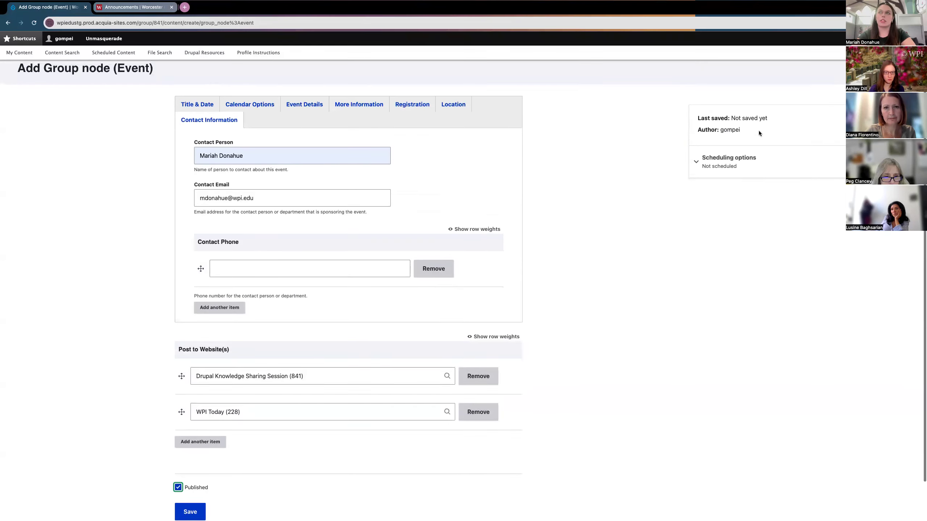
pyautogui.click(745, 163)
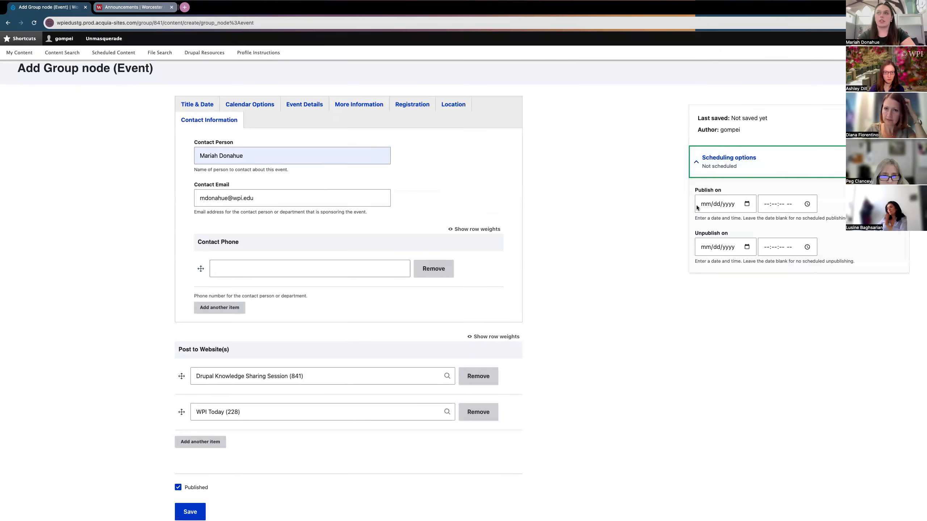
pyautogui.scroll(-1, 670, 207)
pyautogui.scroll(1, 669, 206)
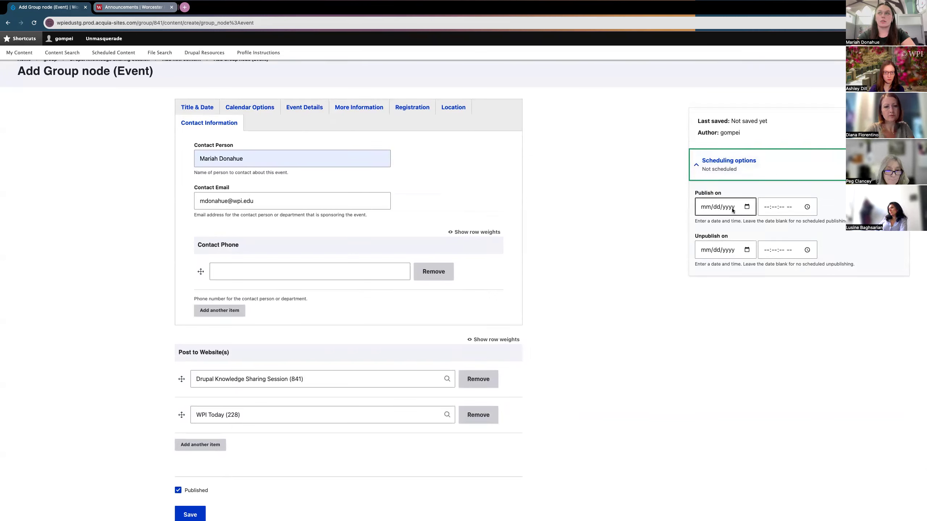
pyautogui.scroll(-2, 654, 228)
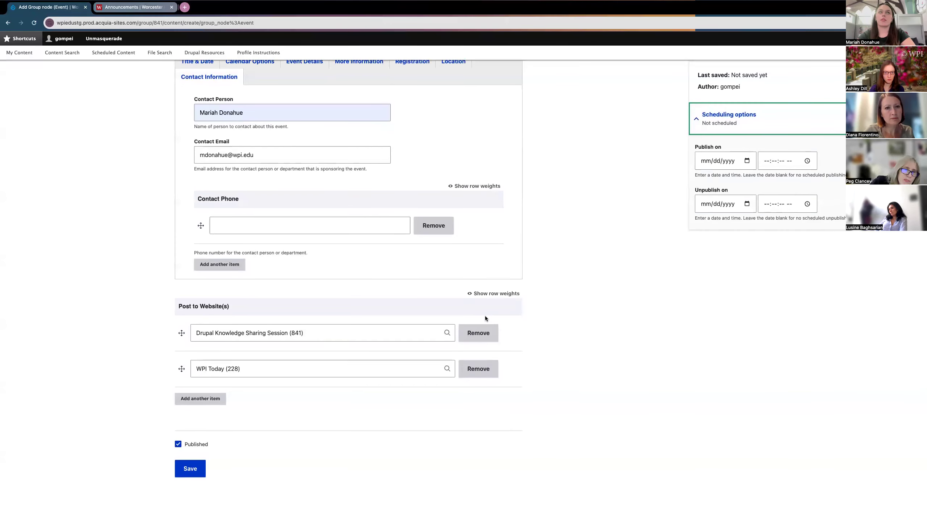
pyautogui.scroll(2, 131, 381)
pyautogui.scroll(-2, 130, 380)
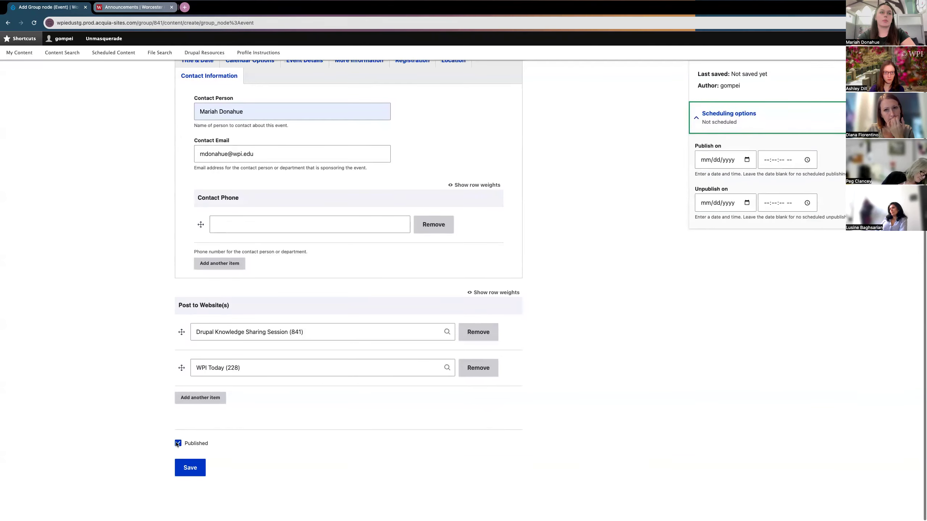
# Step: Save the new event as Drupal Event #2
pyautogui.click(193, 474)
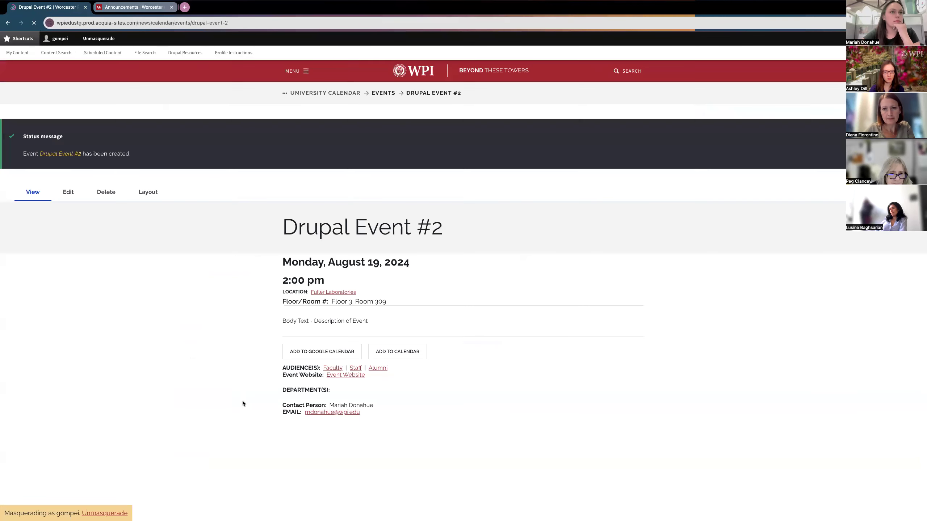
pyautogui.scroll(-1, 270, 350)
pyautogui.scroll(-1, 270, 350)
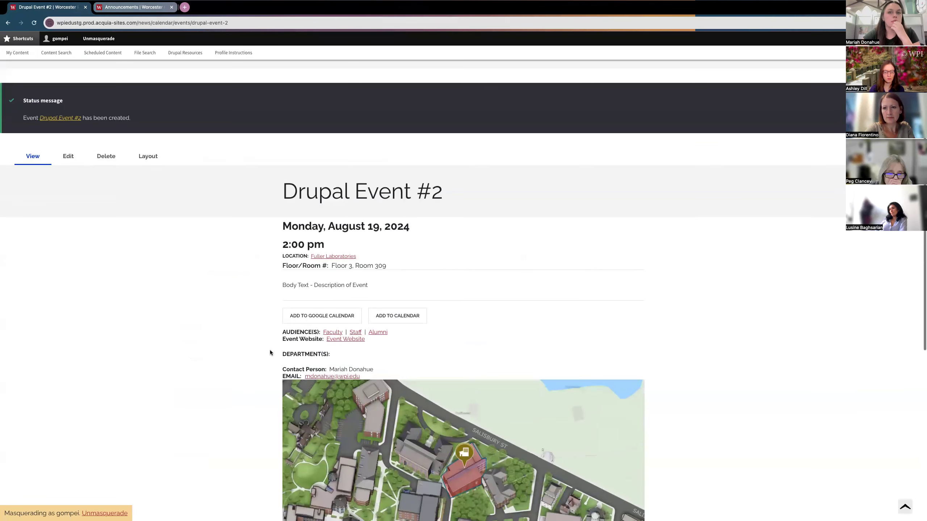
pyautogui.scroll(2, 270, 350)
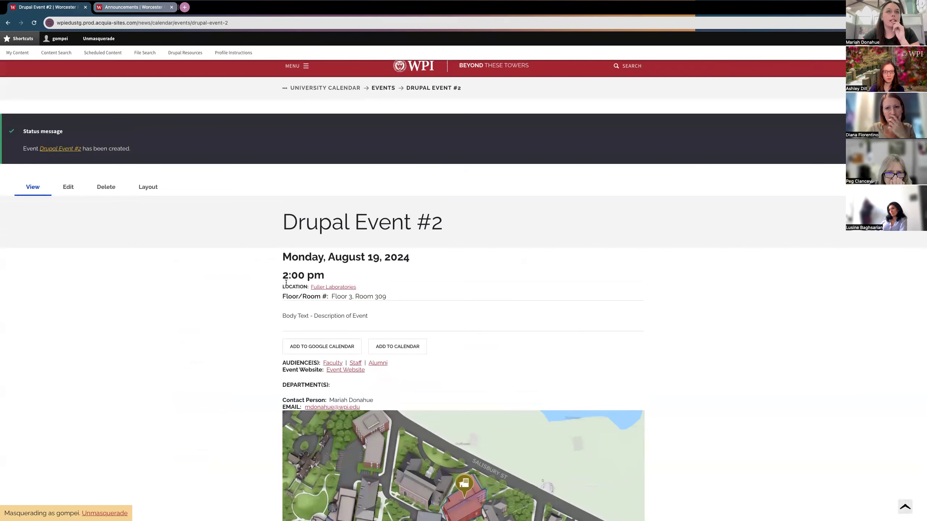
# Step: Review the event page's August 19, 2024, 2:00 pm date, body text and Fuller Laboratories map
pyautogui.moveTo(300, 259); pyautogui.dragTo(404, 258)
pyautogui.click(306, 275)
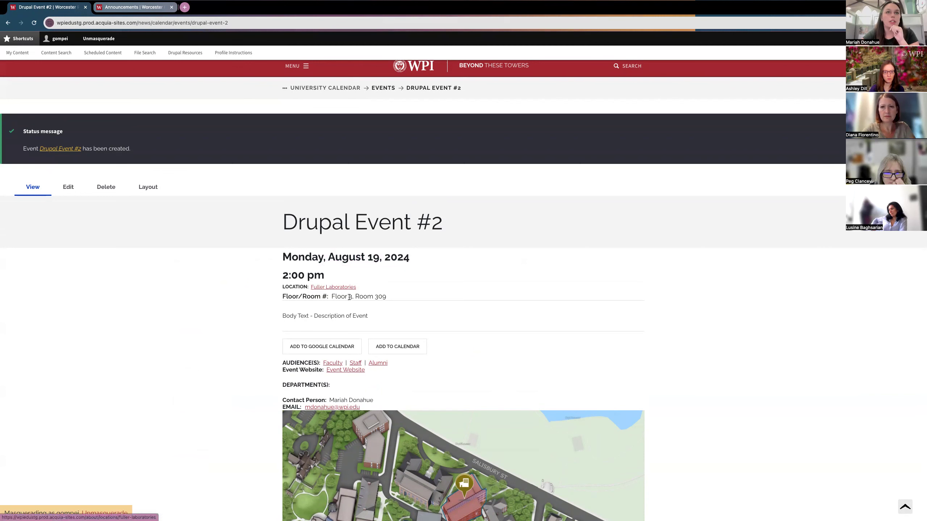
pyautogui.moveTo(288, 315); pyautogui.dragTo(352, 316)
pyautogui.click(317, 322)
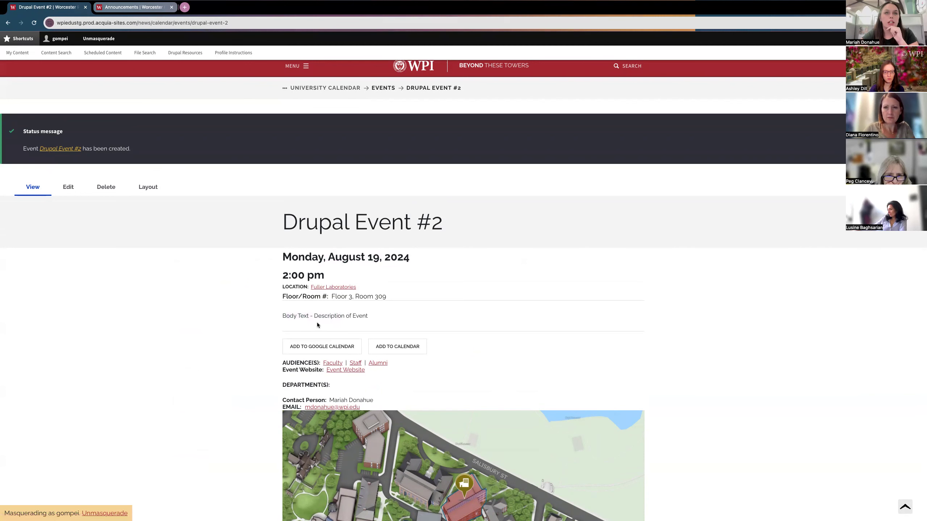
pyautogui.scroll(-1, 246, 345)
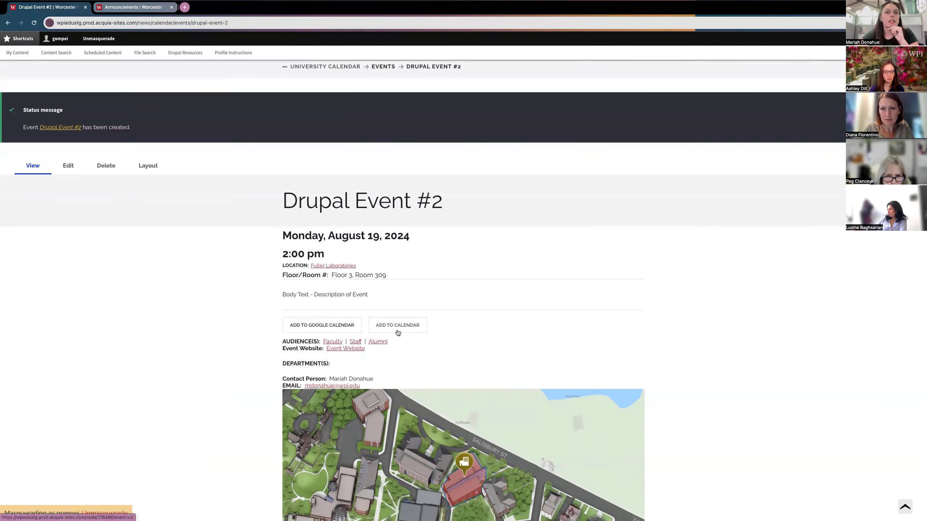
pyautogui.scroll(-3, 284, 329)
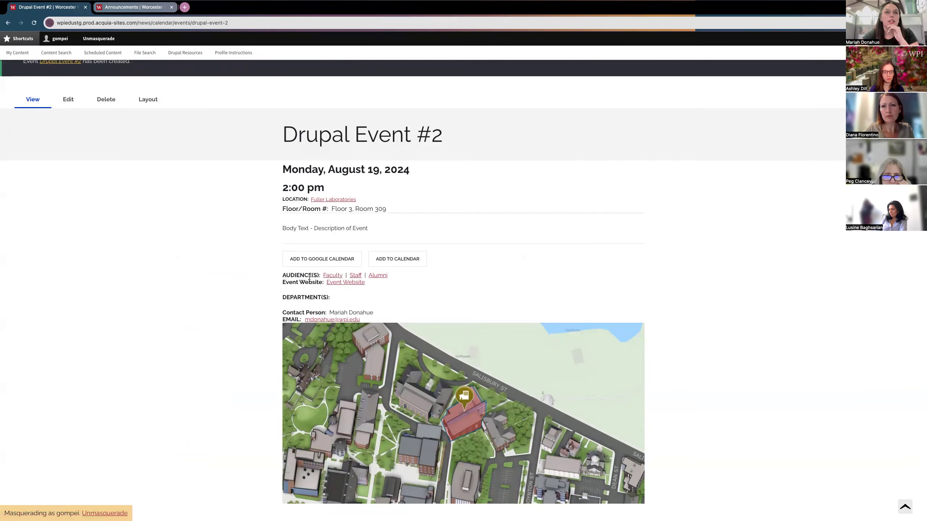
pyautogui.scroll(-1, 247, 291)
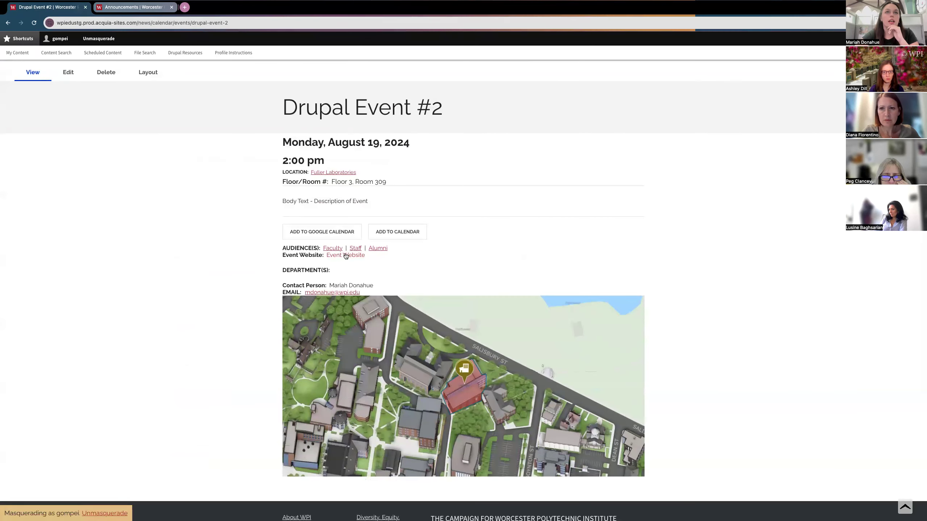
pyautogui.scroll(-1, 241, 293)
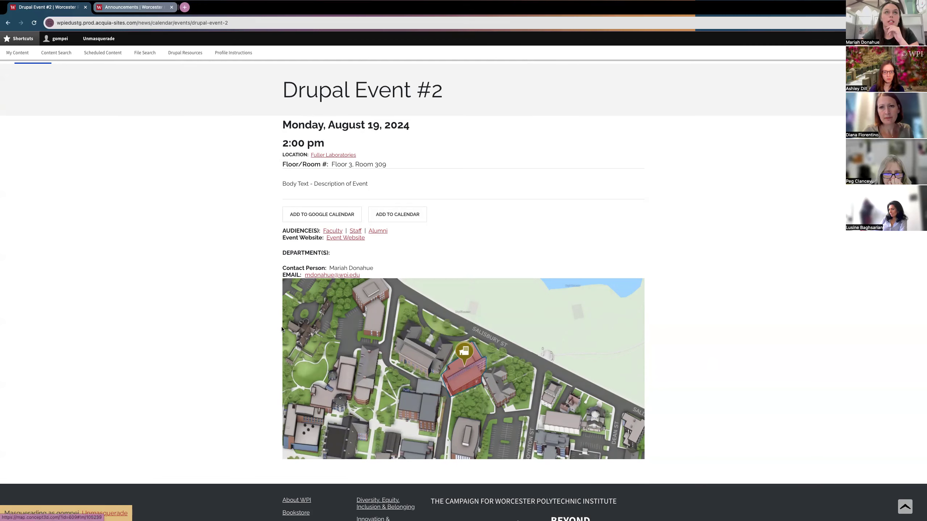
pyautogui.scroll(4, 221, 299)
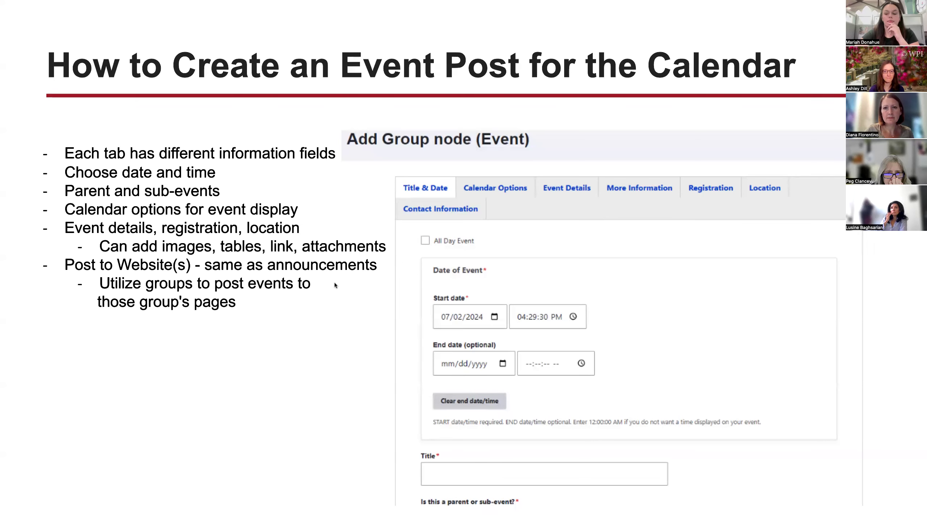
# Step: Advance the slides through 'Posting Date for an Event or Announcement' to the following slide
pyautogui.press('Right')
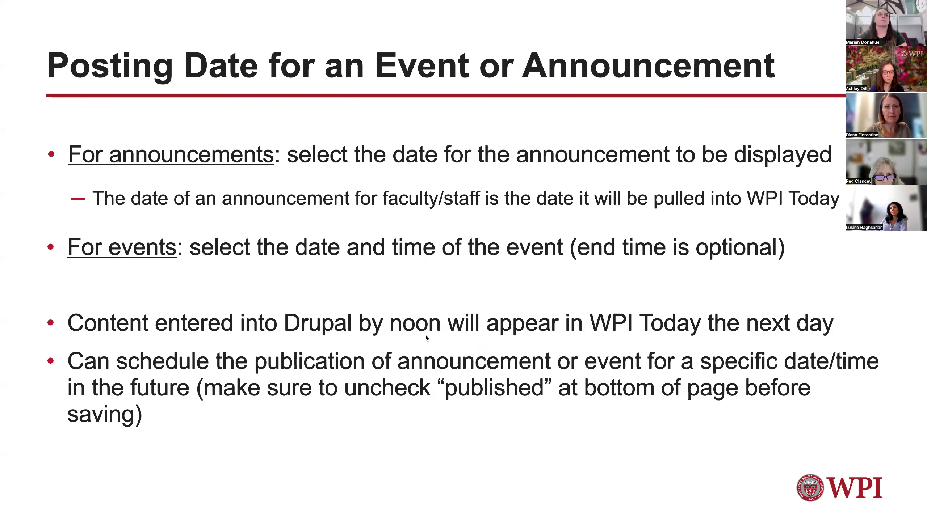
pyautogui.press('Right')
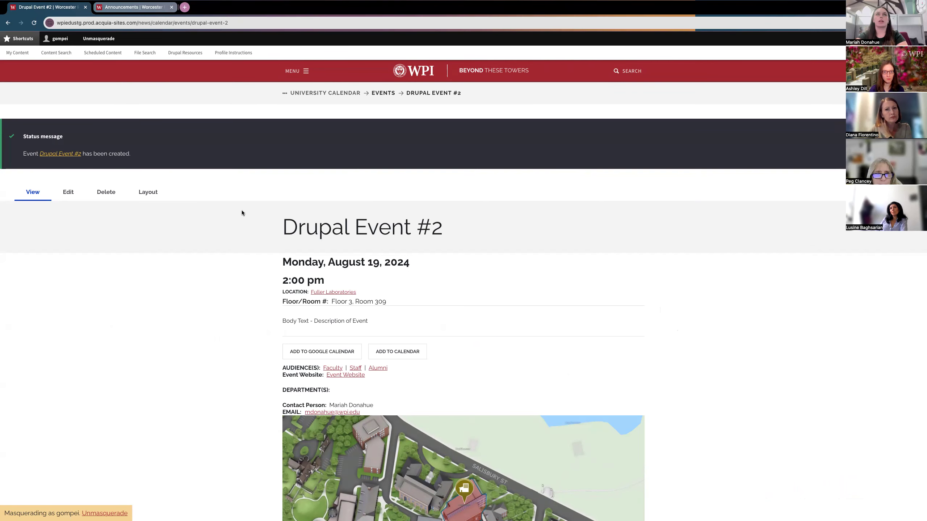
# Step: Go to the Drupal Knowledge Sharing Session group and open its Announcements and Events Demo page
pyautogui.scroll(-3, 301, 278)
pyautogui.scroll(3, 226, 165)
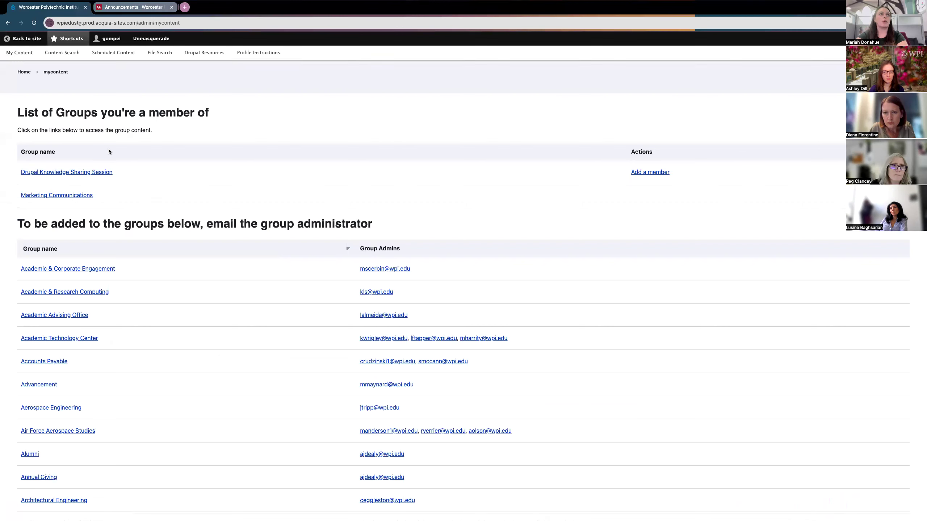
pyautogui.click(91, 173)
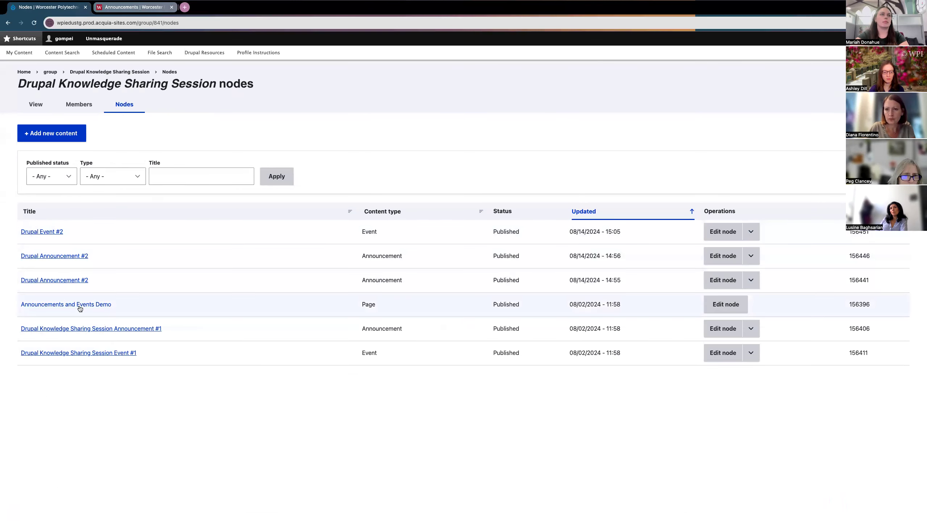
pyautogui.click(53, 306)
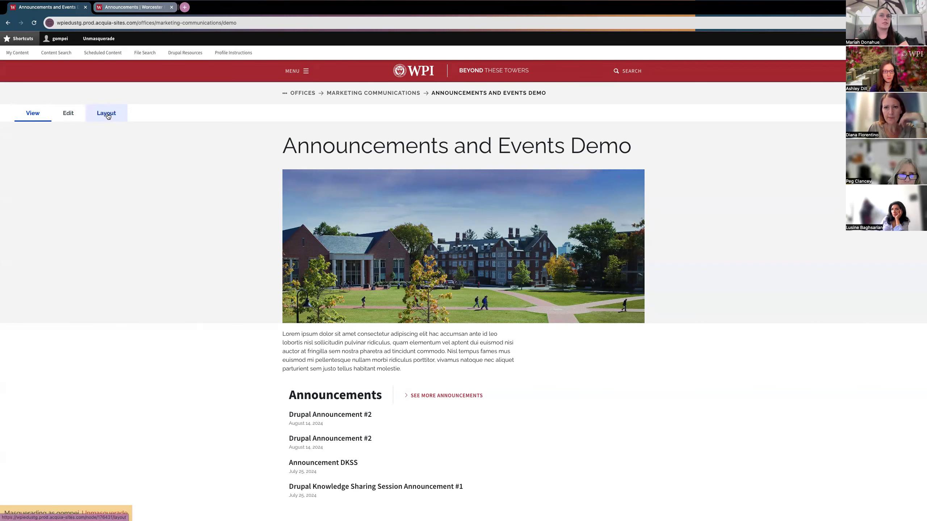
pyautogui.scroll(-4, 174, 198)
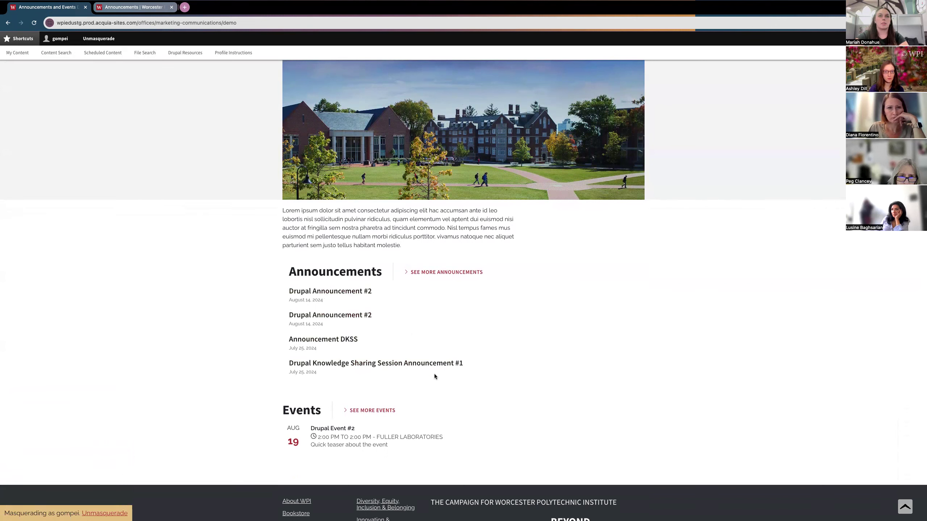
pyautogui.moveTo(331, 449)
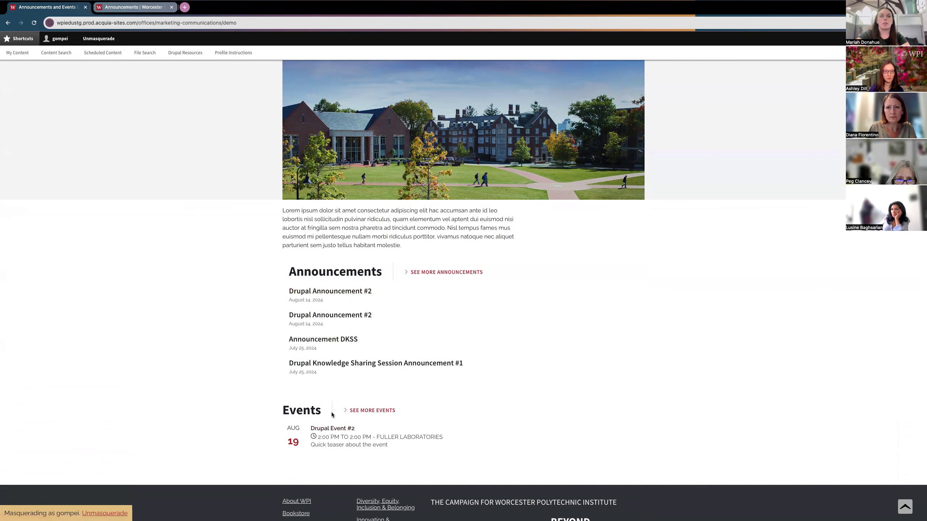
pyautogui.scroll(3, 222, 284)
pyautogui.scroll(1, 222, 283)
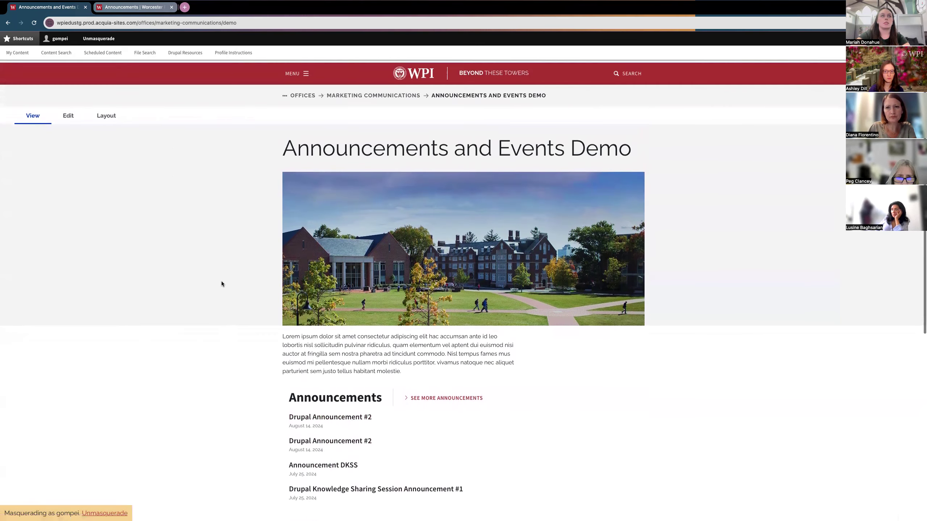
# Step: In the demo page's layout editor, toggle the existing Announcements block to hidden
pyautogui.click(103, 117)
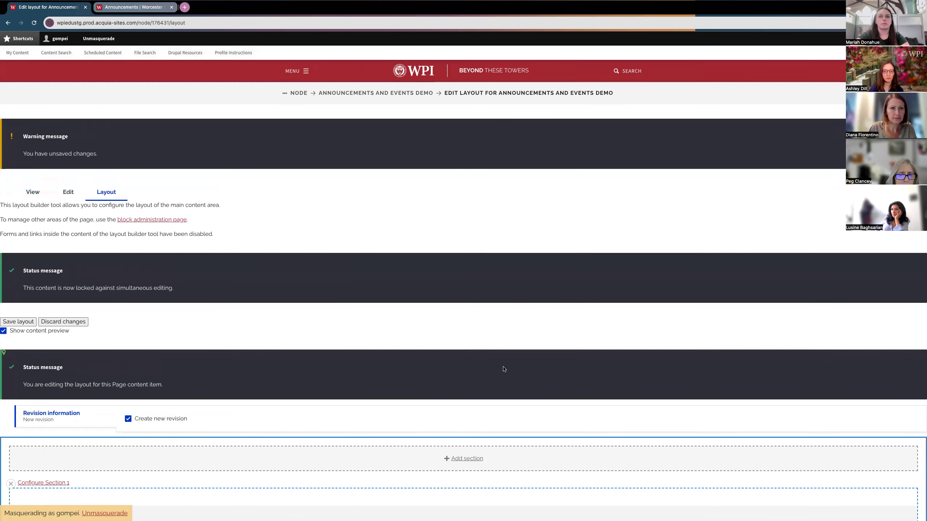
pyautogui.scroll(-15, 504, 369)
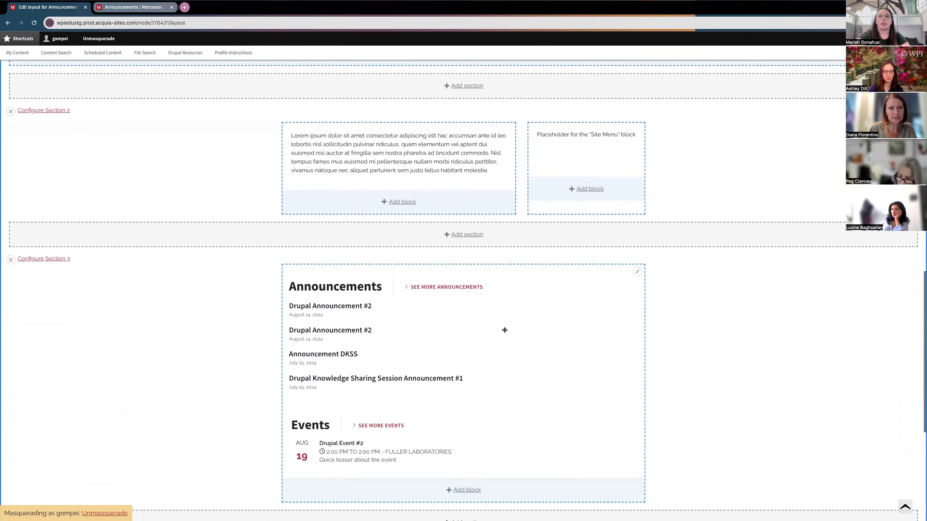
pyautogui.click(637, 271)
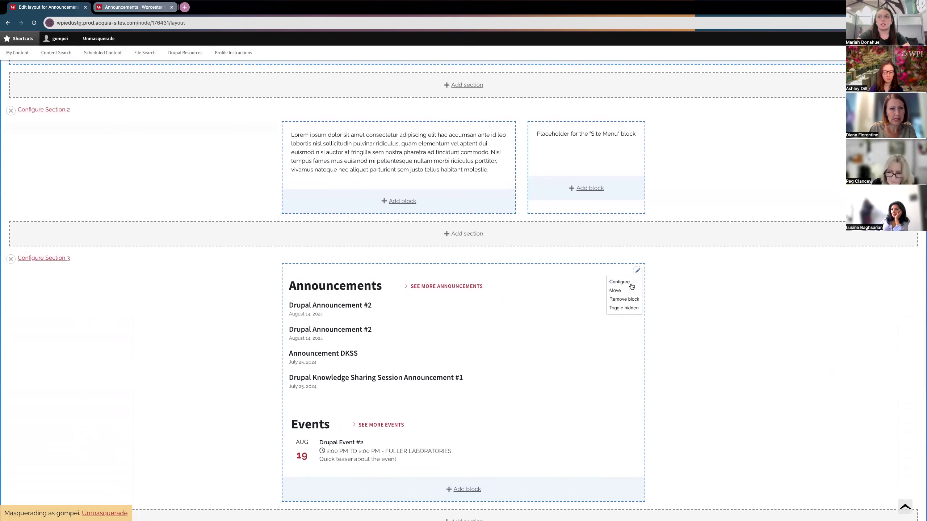
pyautogui.click(624, 308)
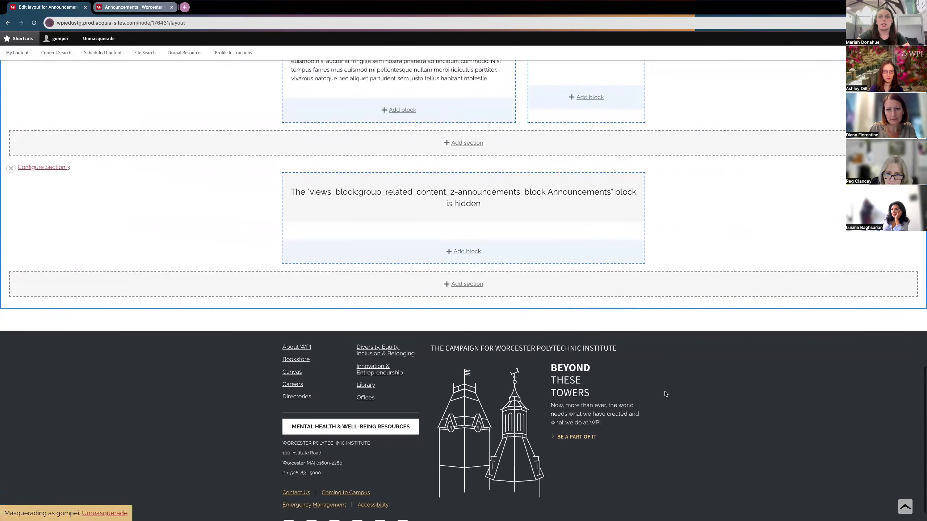
pyautogui.scroll(4, 461, 178)
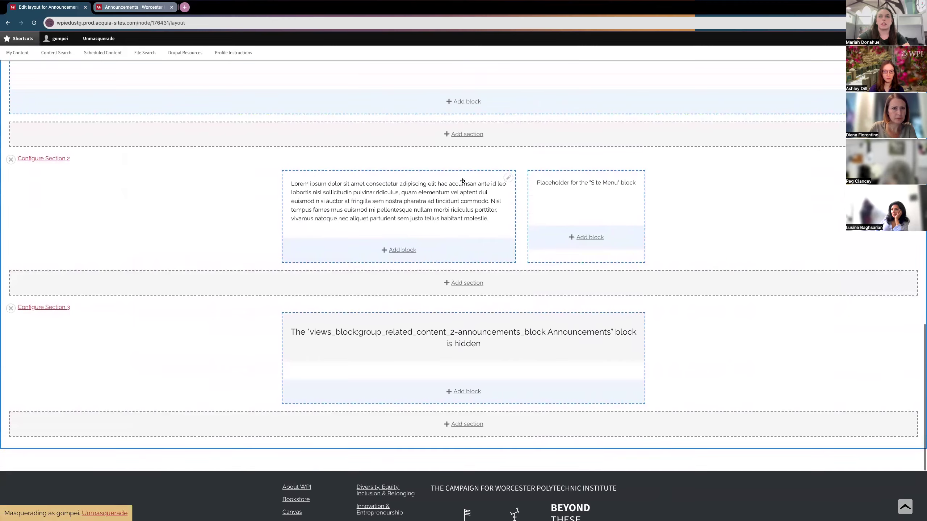
pyautogui.click(637, 369)
pyautogui.click(638, 369)
pyautogui.click(624, 408)
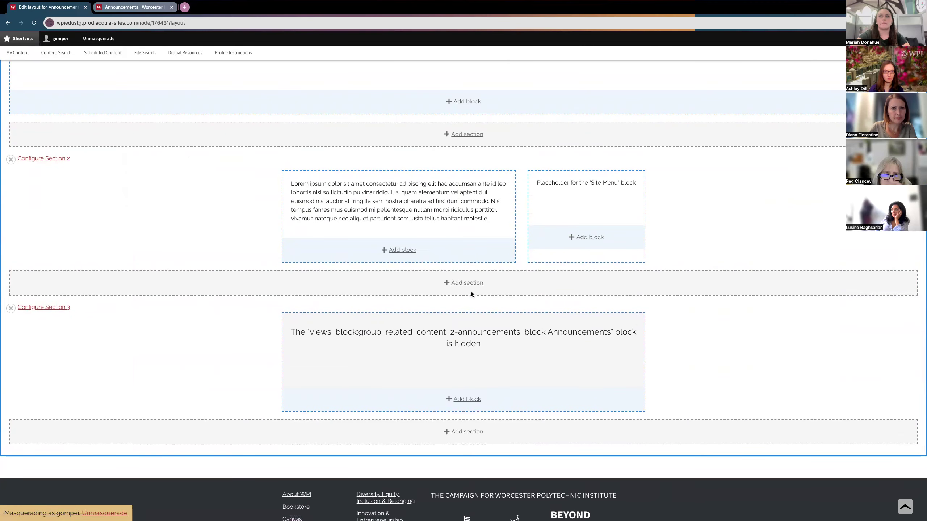
# Step: Bring up the list of blocks to add to Section 3
pyautogui.scroll(-3, 470, 295)
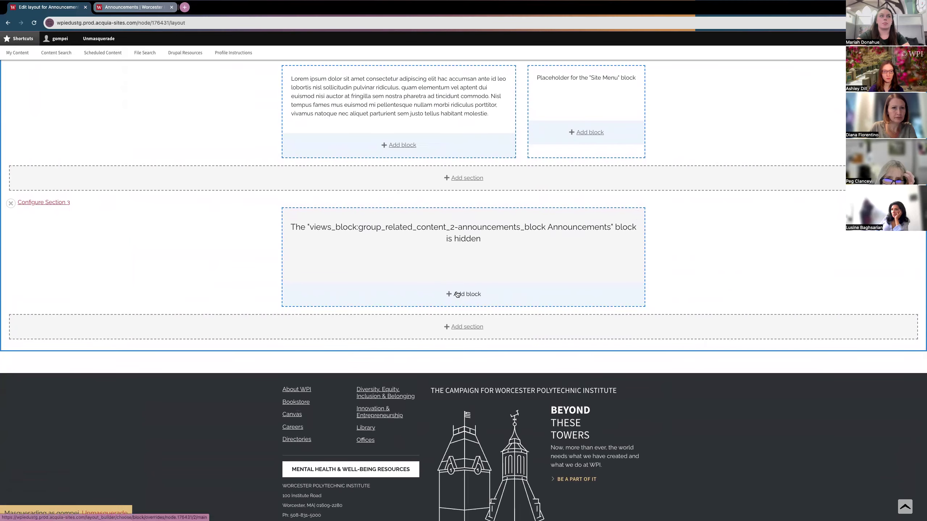
pyautogui.scroll(5, 456, 290)
pyautogui.scroll(-4, 458, 314)
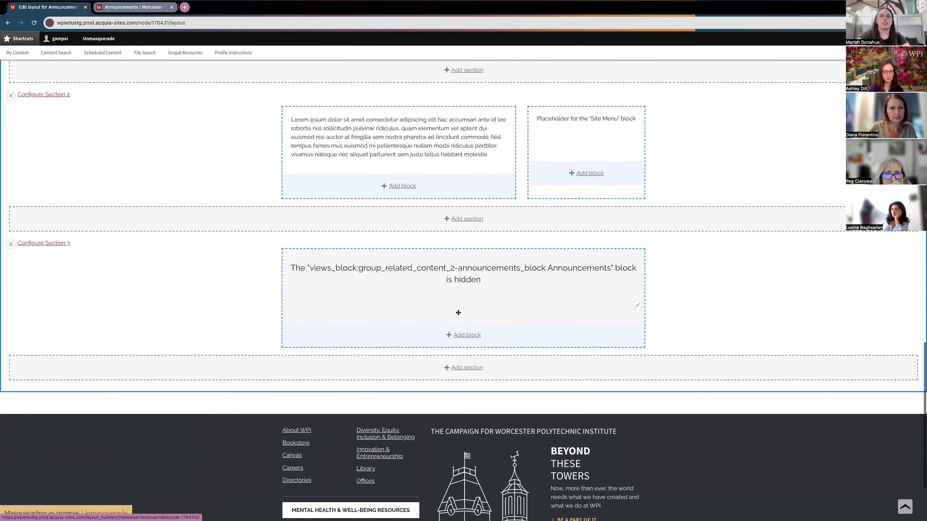
pyautogui.click(463, 335)
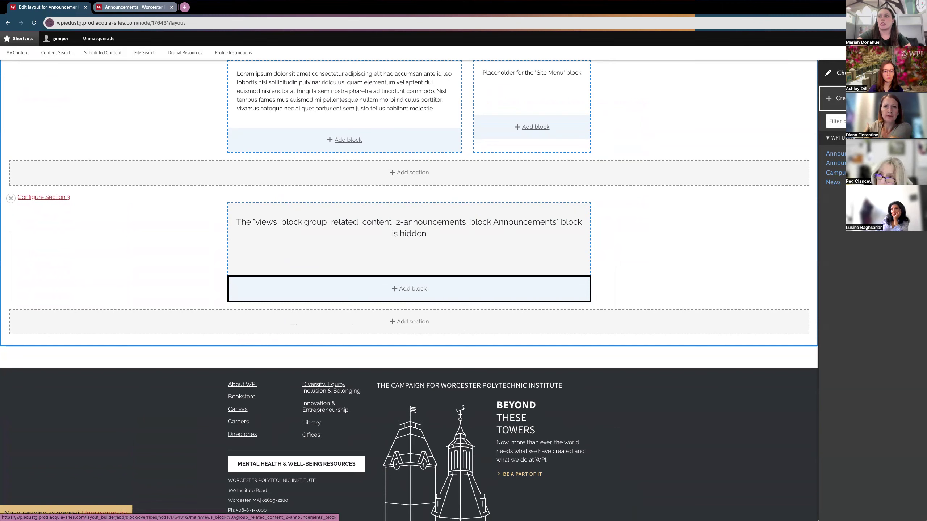
# Step: Choose the Announcements block and set Items per block to 5
pyautogui.click(836, 153)
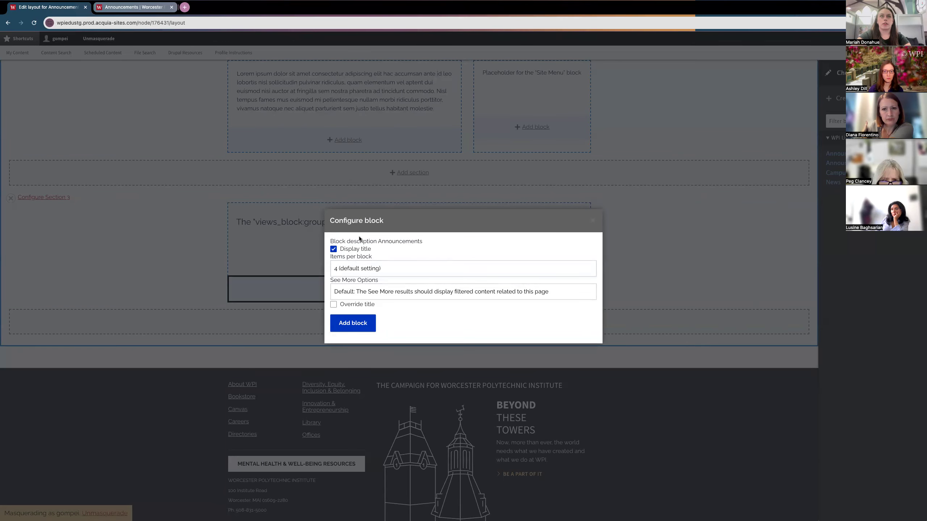
pyautogui.click(333, 250)
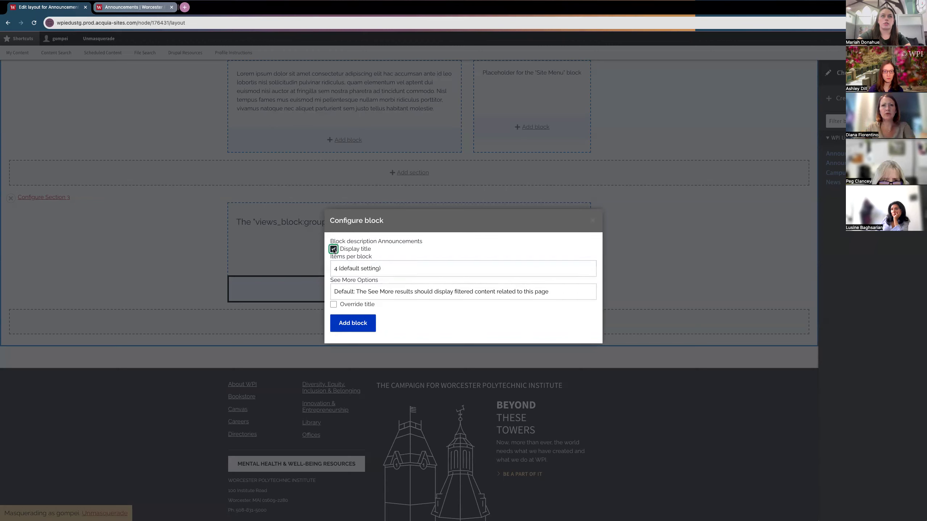
pyautogui.click(334, 250)
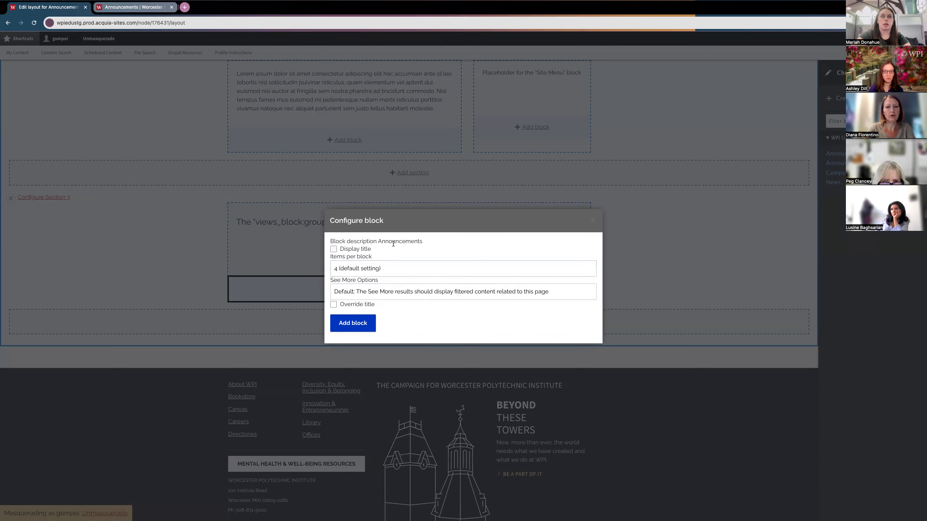
pyautogui.click(377, 242)
pyautogui.moveTo(377, 242); pyautogui.dragTo(421, 243)
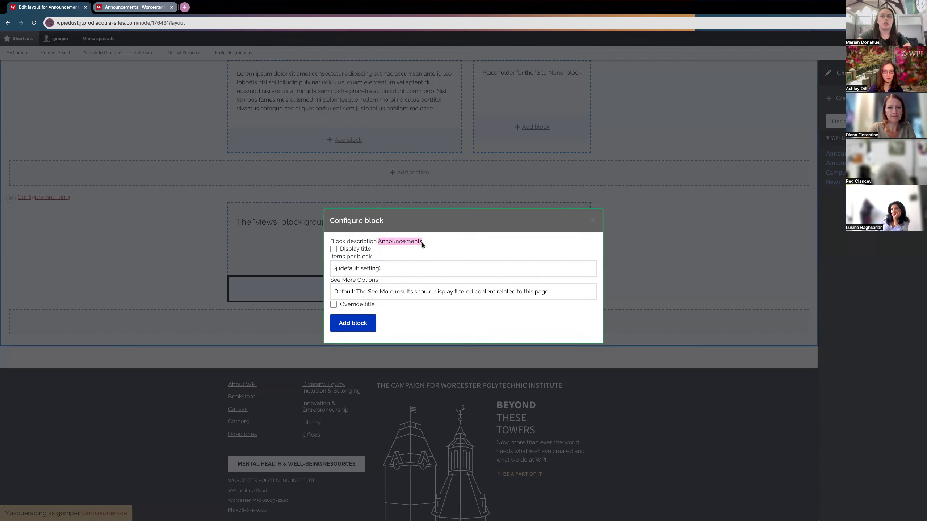
pyautogui.click(422, 243)
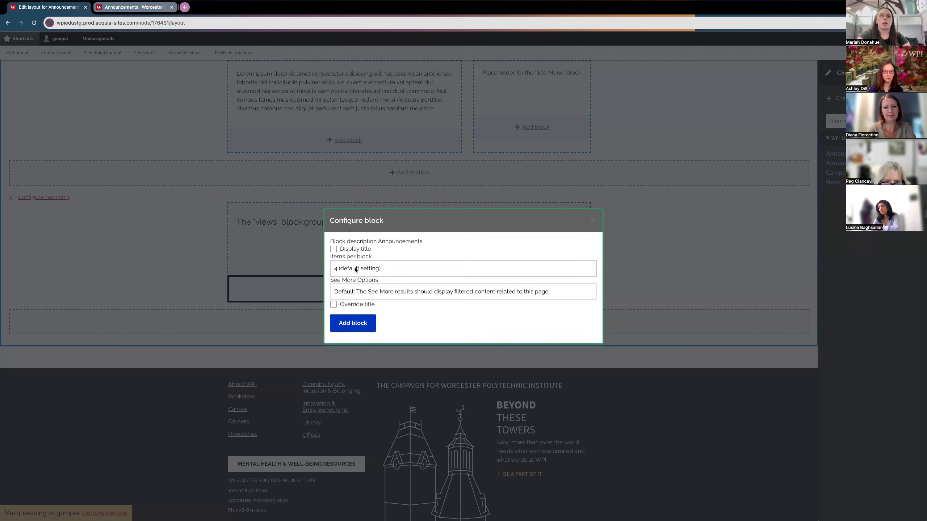
pyautogui.click(355, 269)
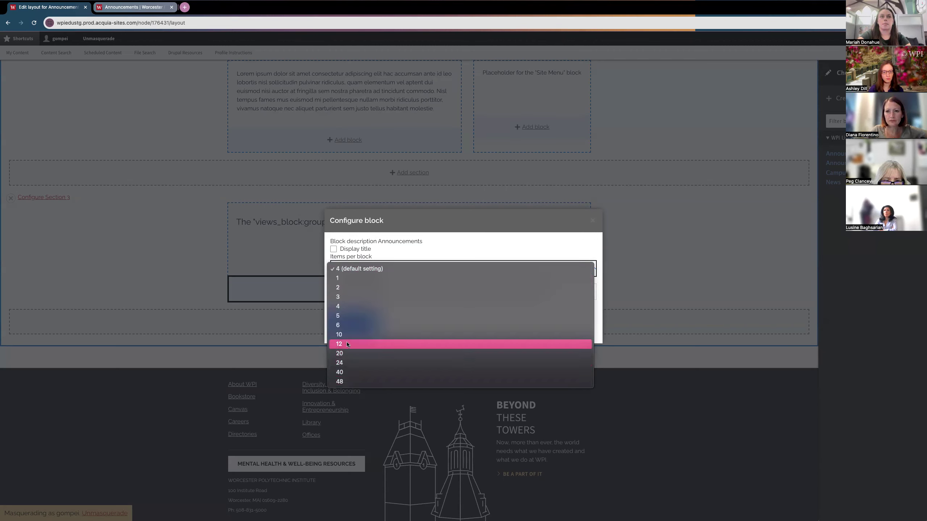
pyautogui.click(346, 316)
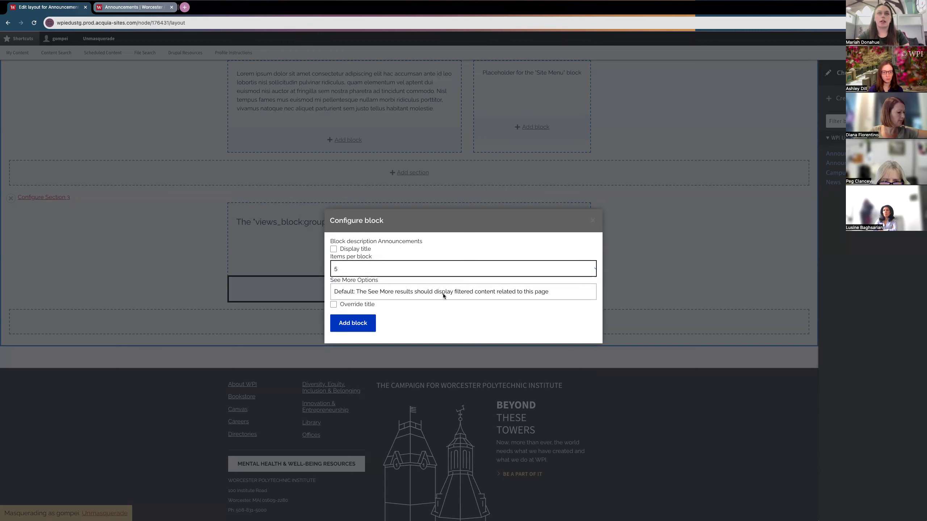
# Step: Keep the See More link at its default filtered results after checking the live Announcements page
pyautogui.click(443, 294)
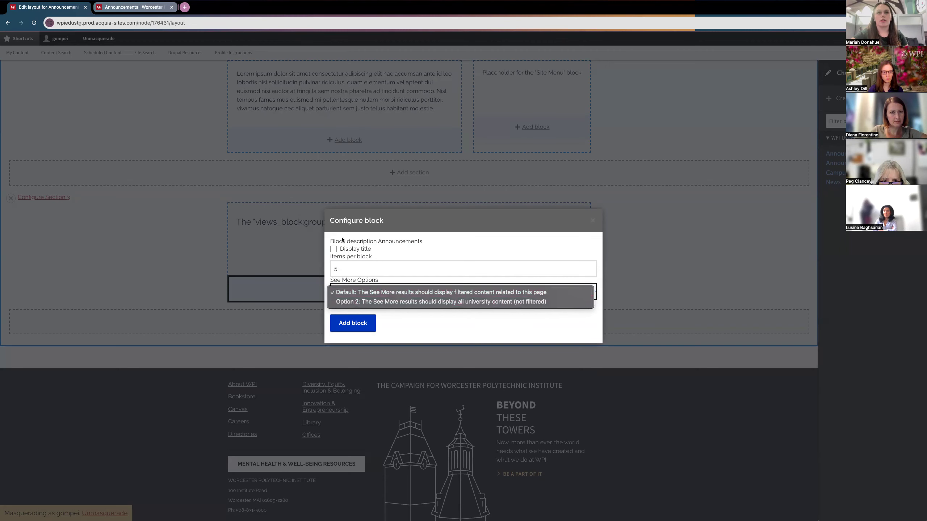
pyautogui.click(132, 8)
pyautogui.click(133, 8)
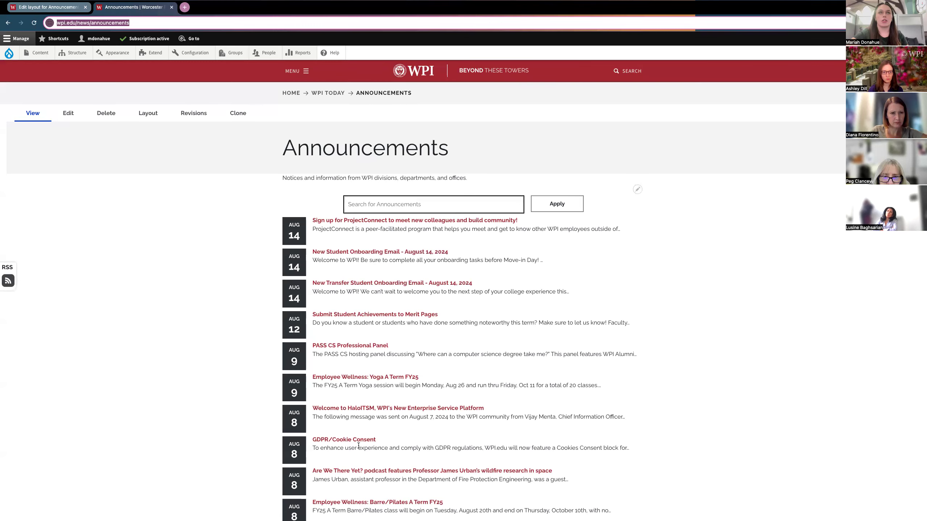
pyautogui.click(46, 9)
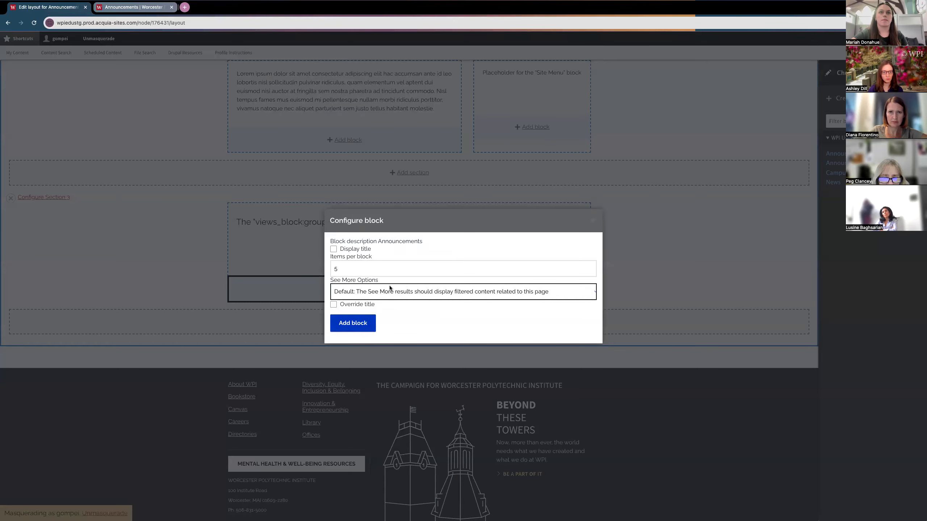
pyautogui.click(378, 291)
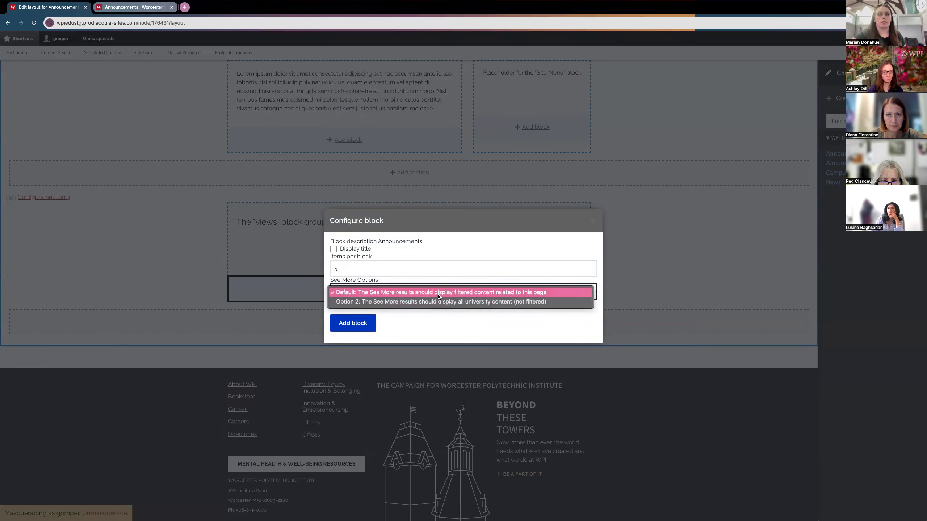
pyautogui.click(360, 292)
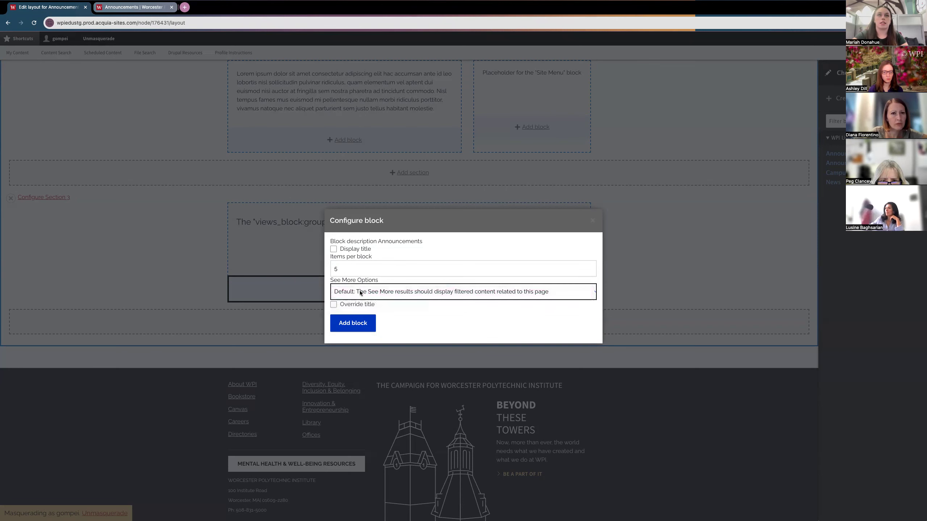
# Step: Override the title to 'Stay in the Know', display it, and add the block
pyautogui.click(333, 305)
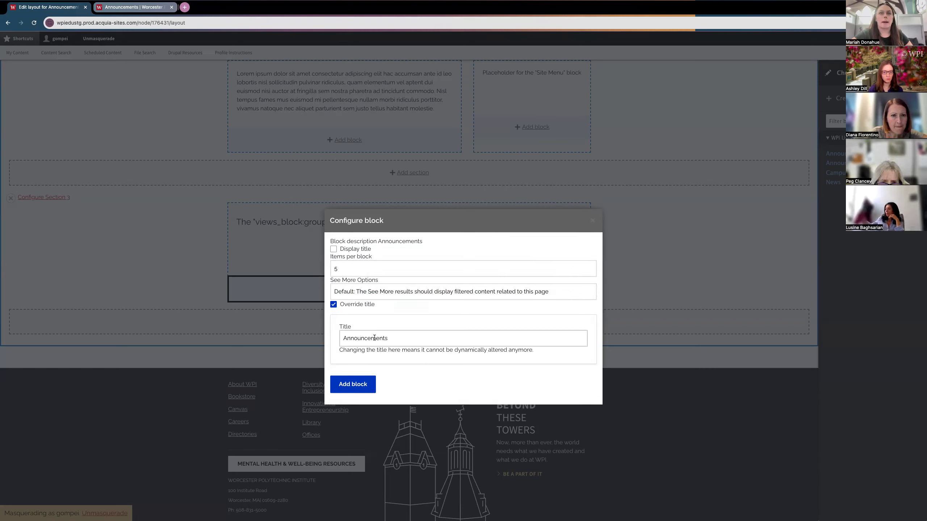
pyautogui.doubleClick(375, 338)
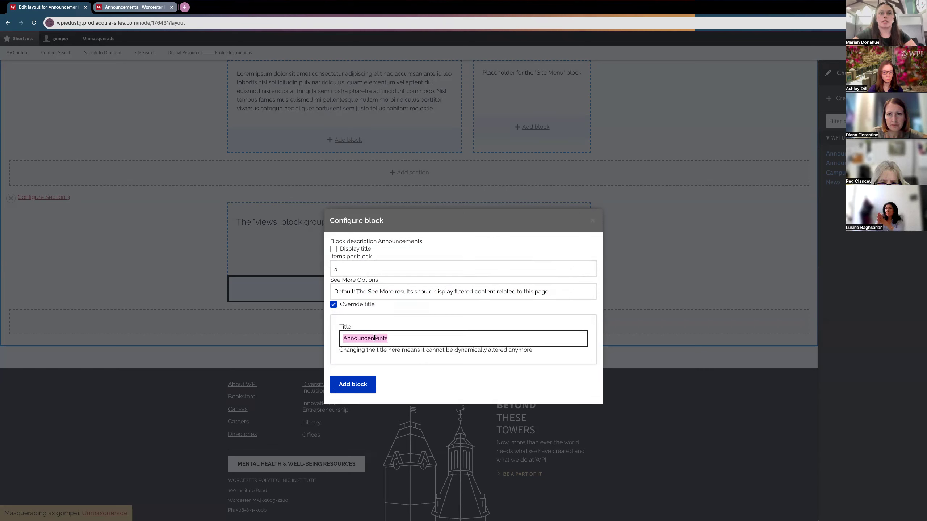
pyautogui.write('Stay In')
pyautogui.press('BackSpace')
pyautogui.press('BackSpace')
pyautogui.write('in the Know')
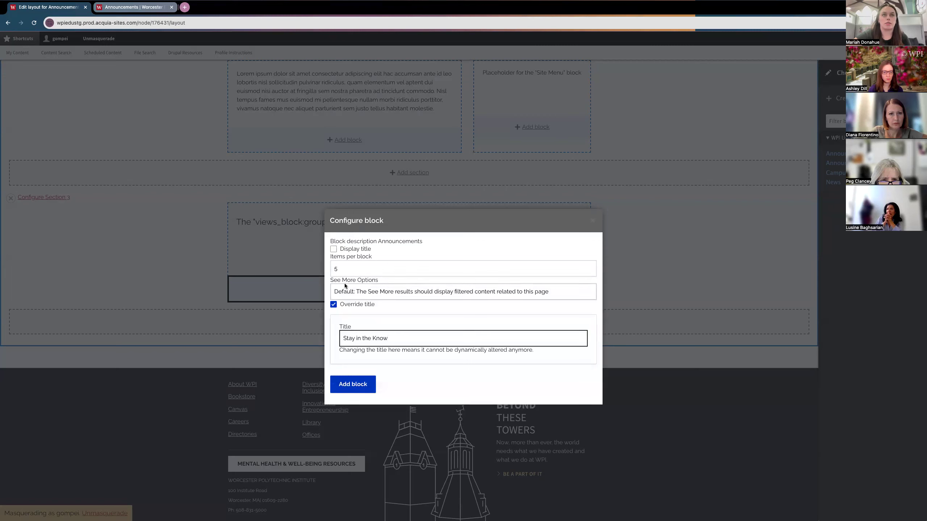
pyautogui.click(333, 249)
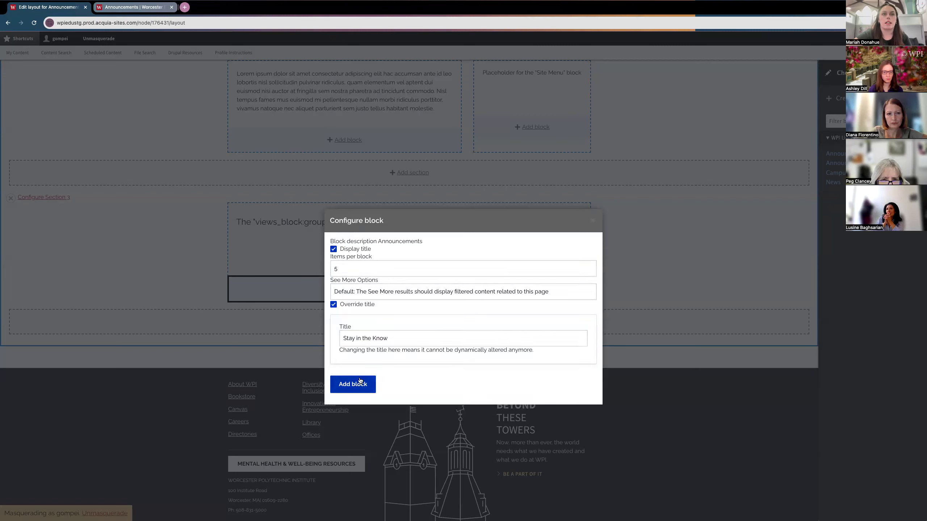
pyautogui.click(346, 386)
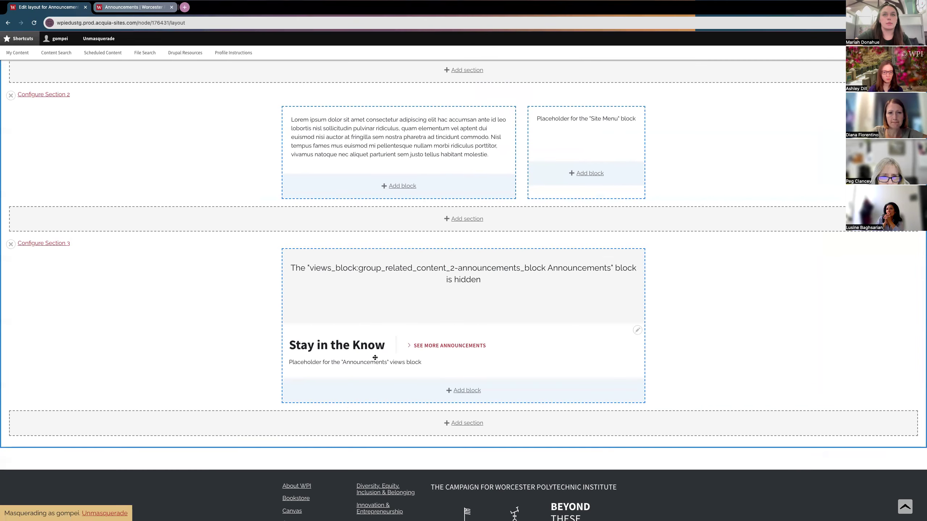
# Step: Check the Stay in the Know block, opening both Drupal Announcement #2 items and returning
pyautogui.scroll(15, 318, 294)
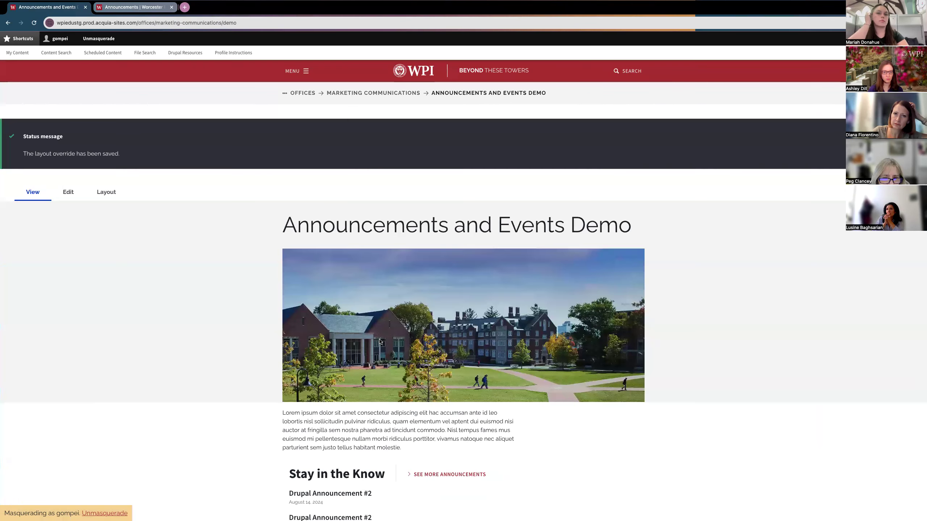
pyautogui.scroll(-5, 380, 341)
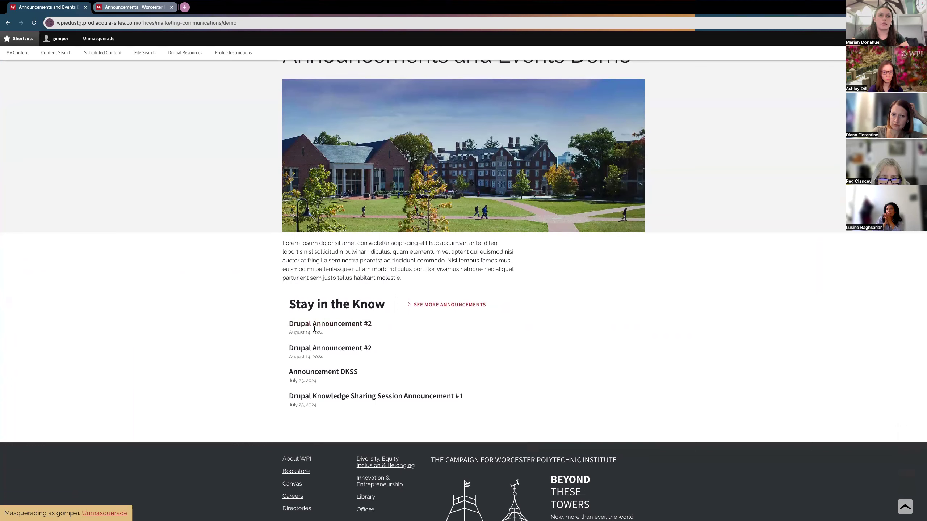
pyautogui.click(311, 325)
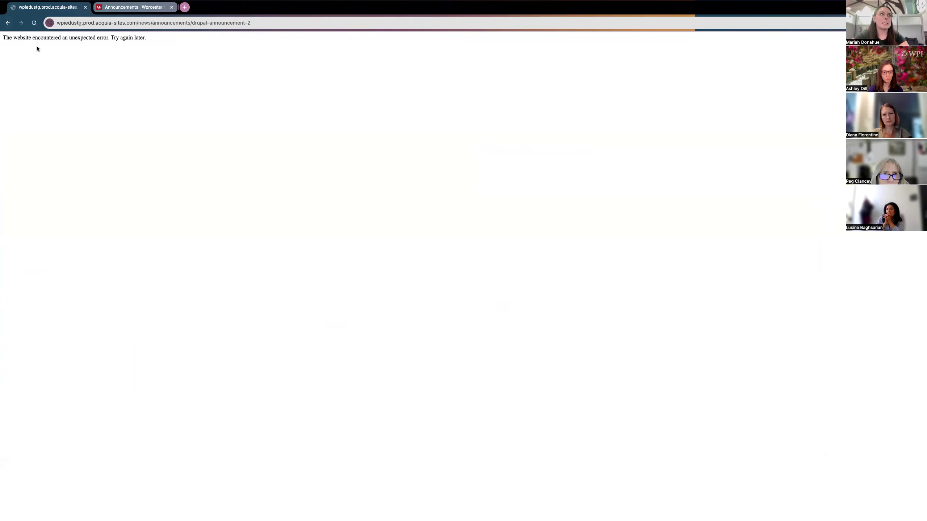
pyautogui.click(8, 23)
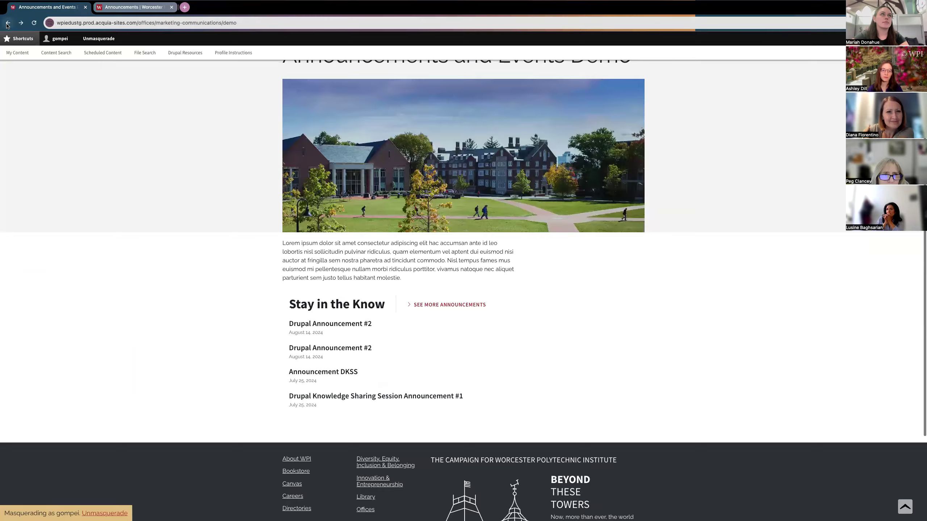
pyautogui.click(318, 350)
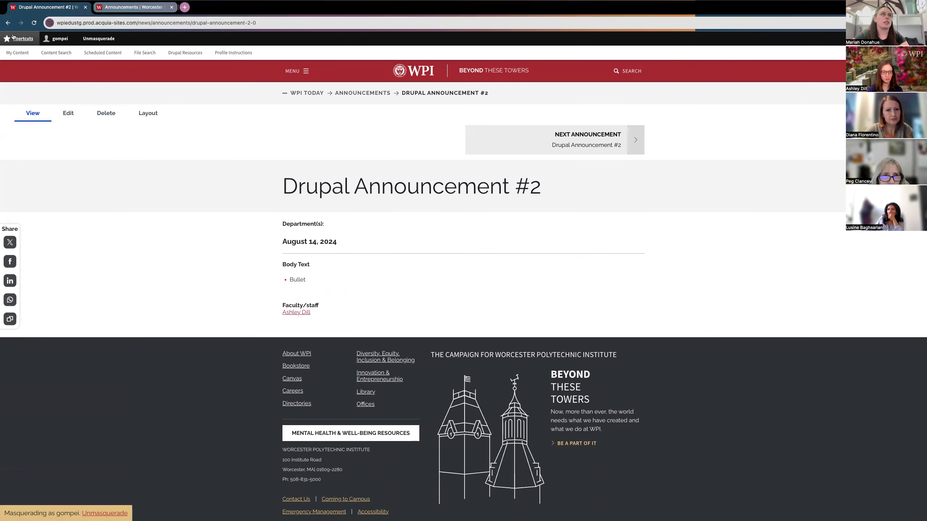
pyautogui.click(8, 24)
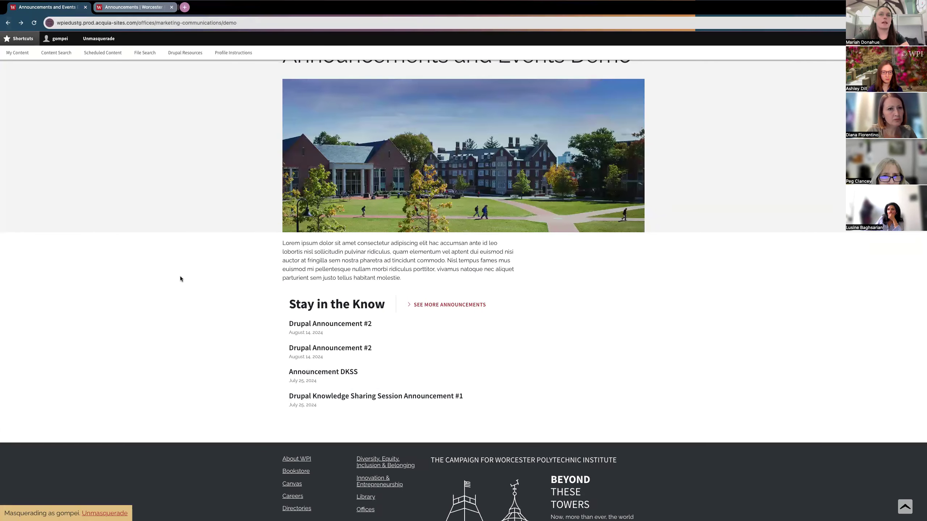
pyautogui.scroll(1, 179, 279)
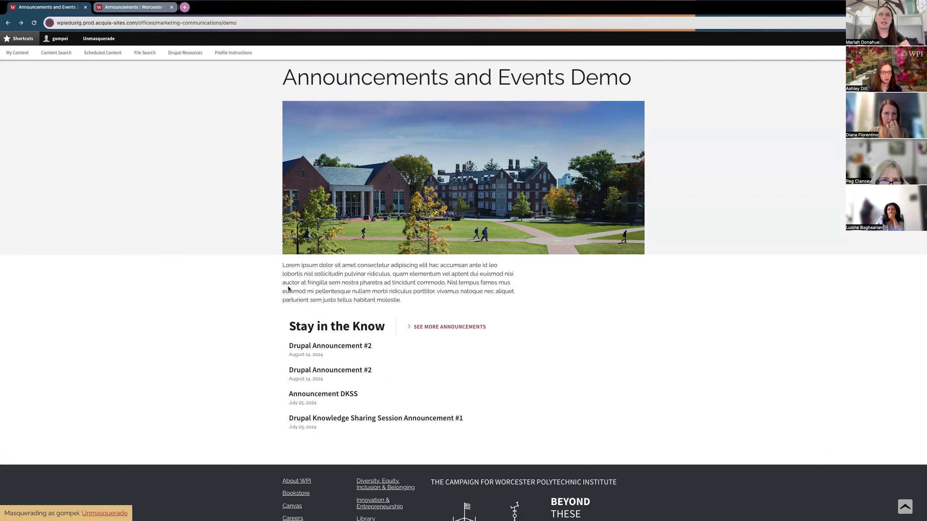
pyautogui.scroll(2, 237, 277)
pyautogui.scroll(-2, 191, 254)
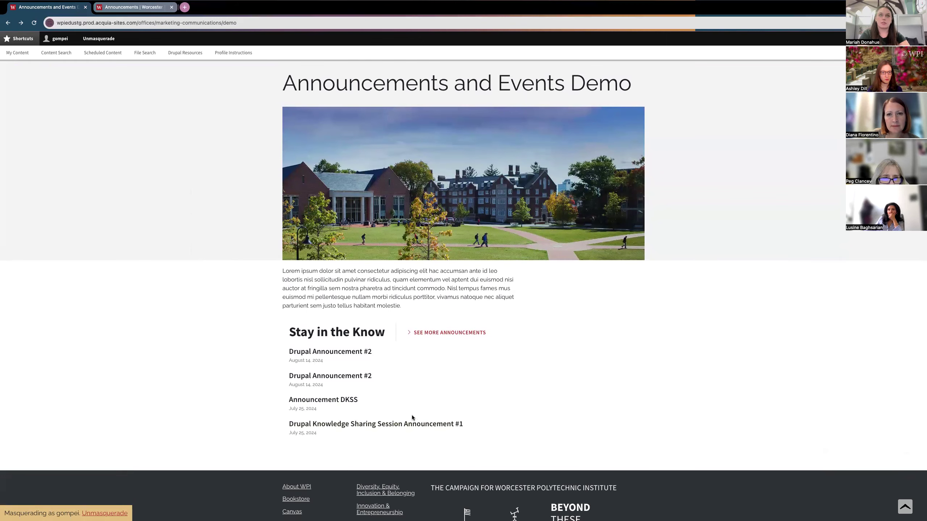
# Step: Glance at the Questions and Comments slide, then reopen the demo page's Layout builder in Chrome
pyautogui.hotkey('ctrl', 'Left')
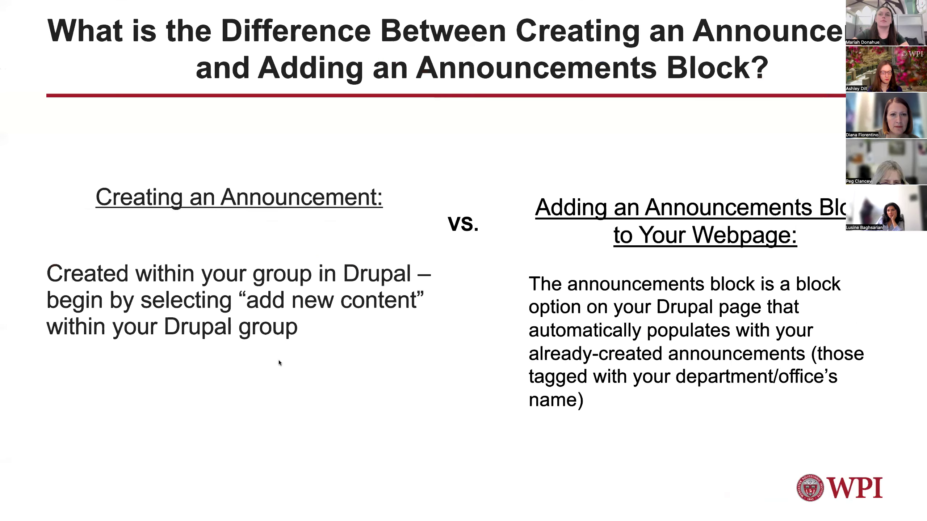
pyautogui.press('Right')
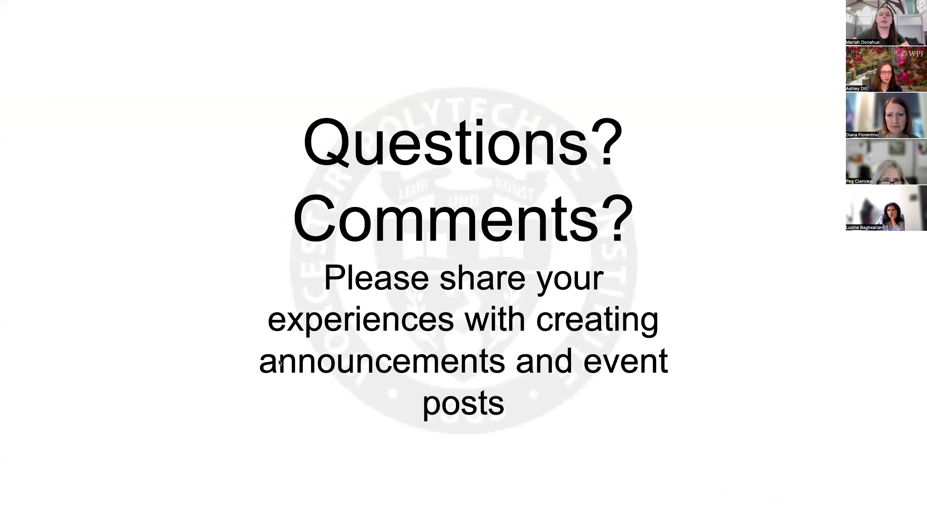
pyautogui.press('Left')
pyautogui.hotkey('ctrl', 'Right')
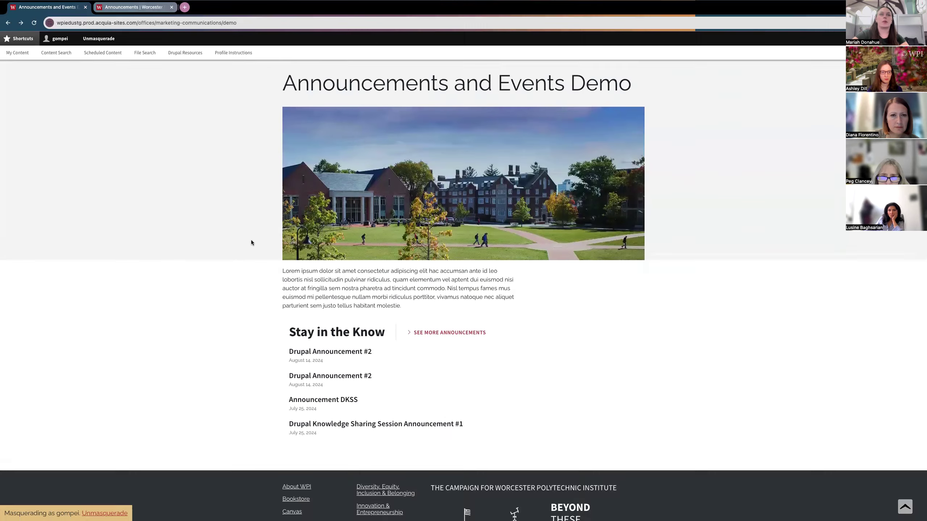
pyautogui.click(106, 197)
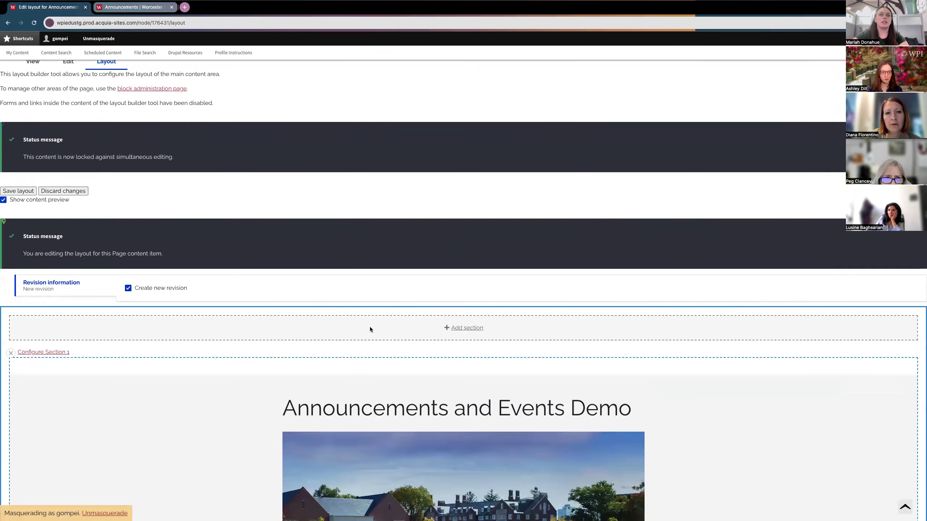
# Step: Add a Campus Calendar block to Section 3 with its title overridden to 'Get Involved'
pyautogui.scroll(-10, 369, 327)
pyautogui.scroll(-10, 370, 327)
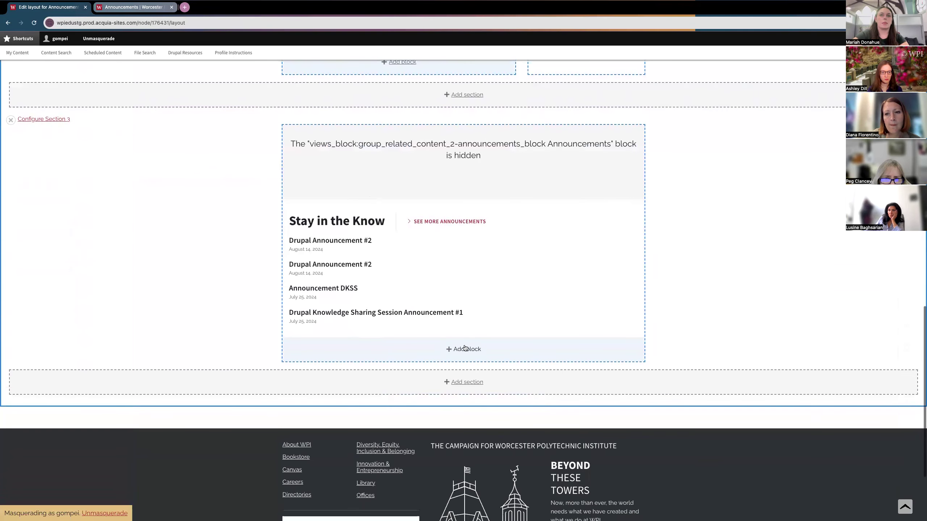
pyautogui.click(464, 350)
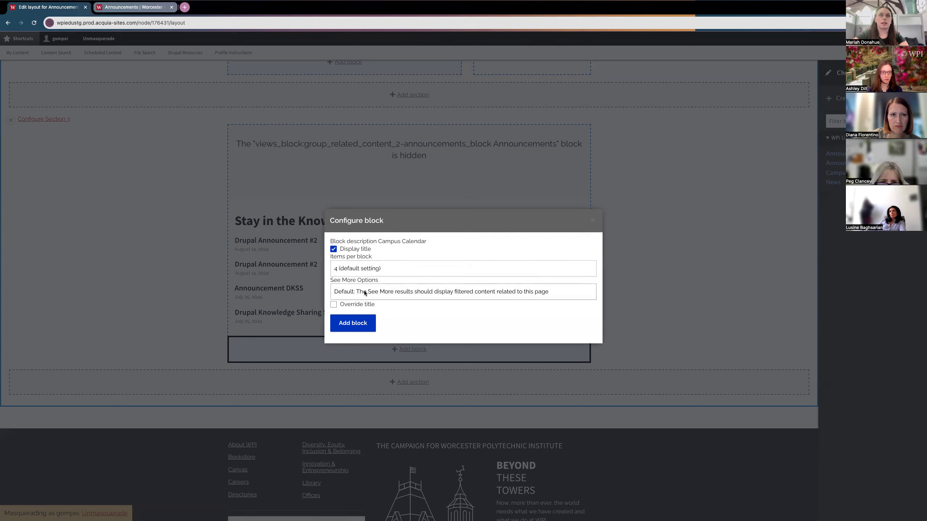
pyautogui.click(334, 304)
pyautogui.doubleClick(375, 339)
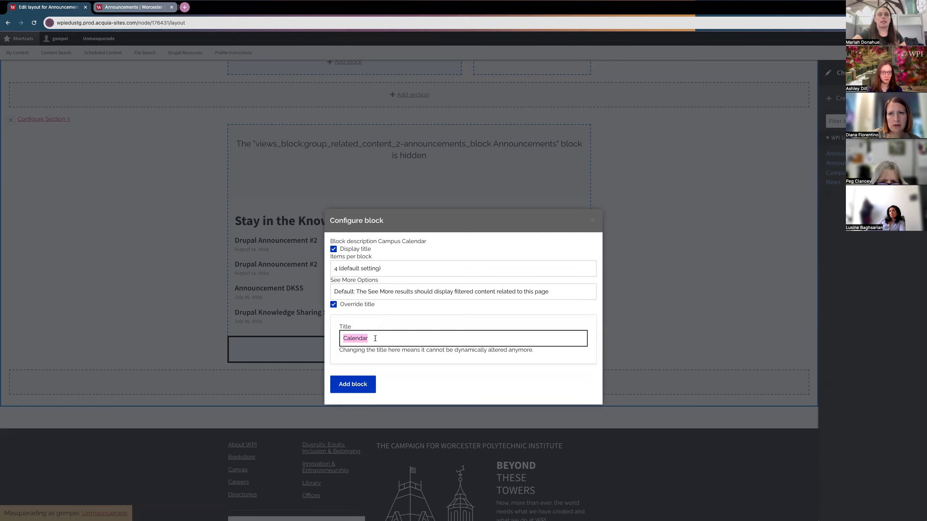
pyautogui.write('Get ')
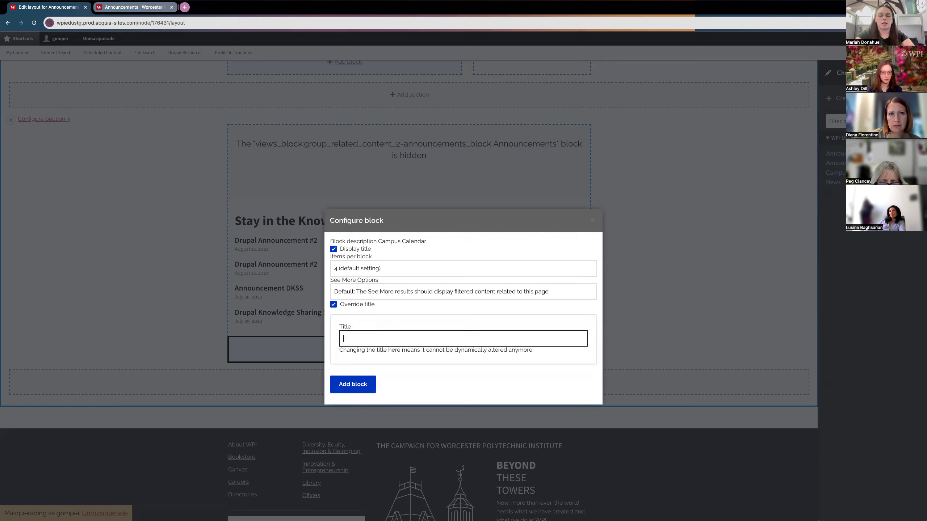
pyautogui.write('Involved')
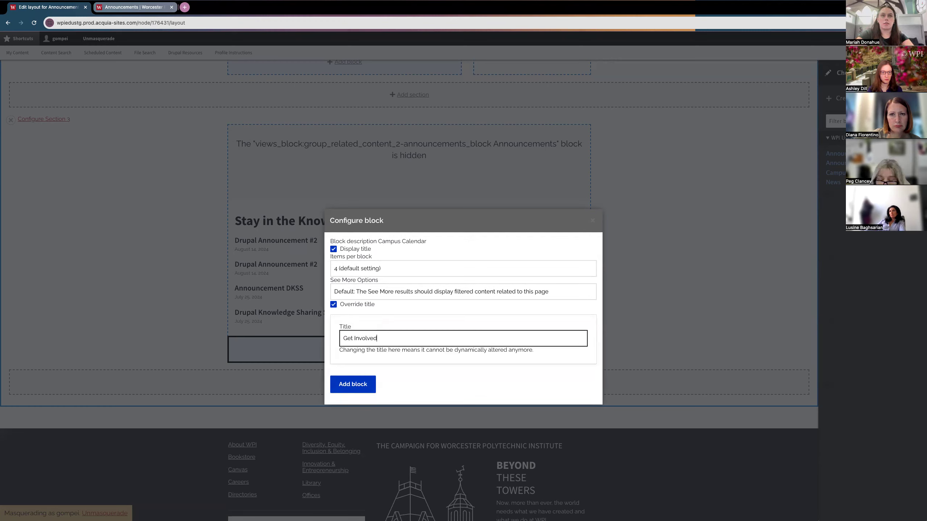
pyautogui.click(353, 384)
# Step: Save the updated page layout
pyautogui.scroll(-3, 347, 388)
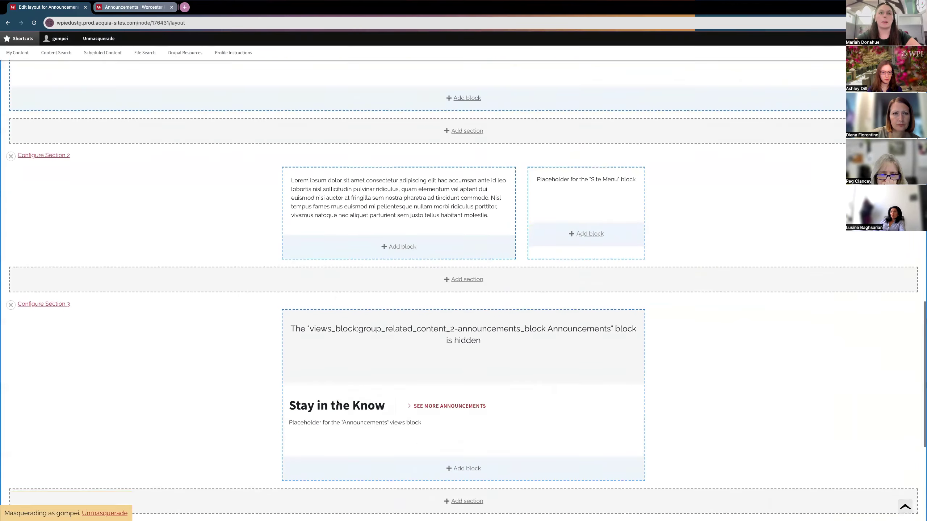
pyautogui.scroll(20, 336, 400)
pyautogui.click(20, 236)
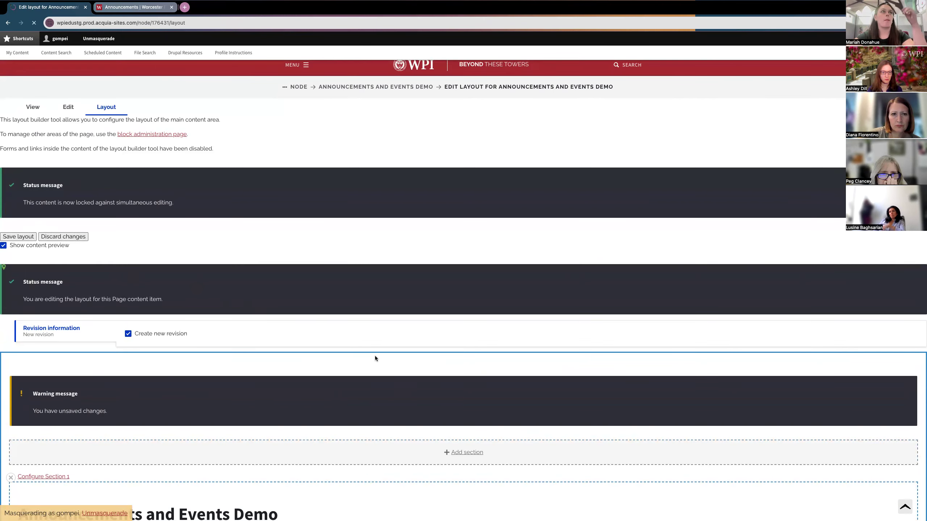
# Step: View Drupal Event #2's details from the Get Involved block, then return to the demo page
pyautogui.scroll(-8, 375, 358)
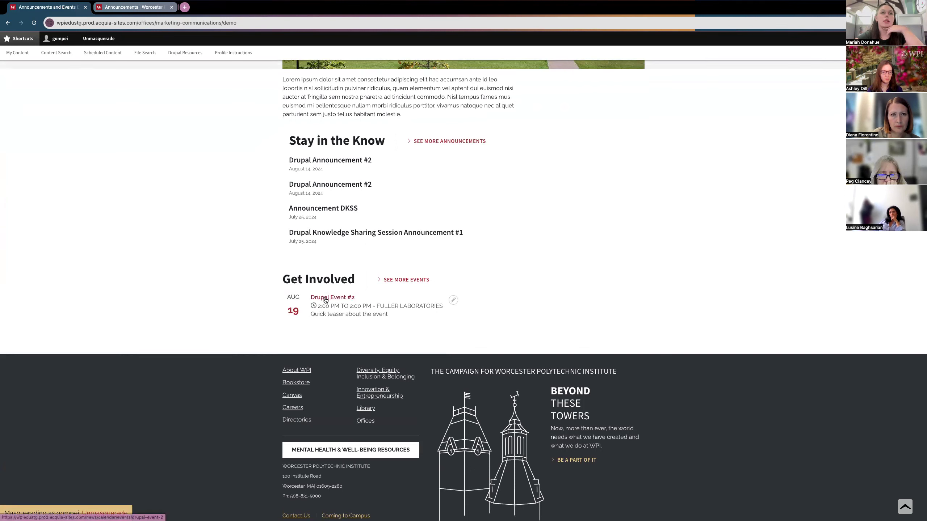
pyautogui.moveTo(311, 314); pyautogui.dragTo(426, 307)
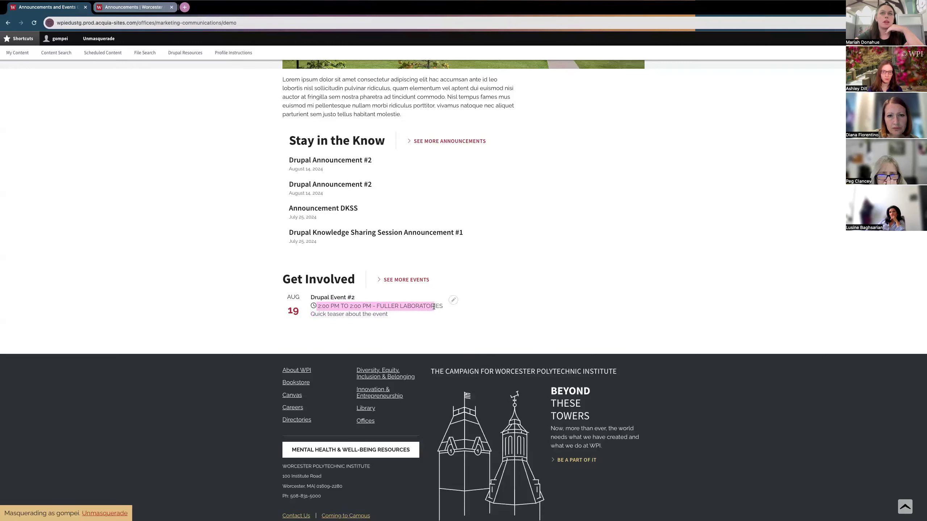
pyautogui.click(383, 344)
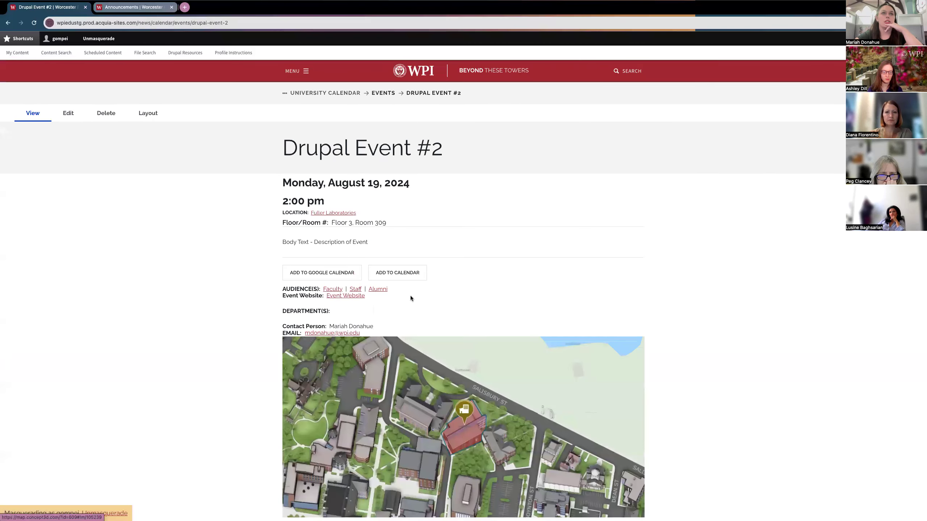
pyautogui.scroll(-2, 443, 295)
pyautogui.scroll(2, 444, 295)
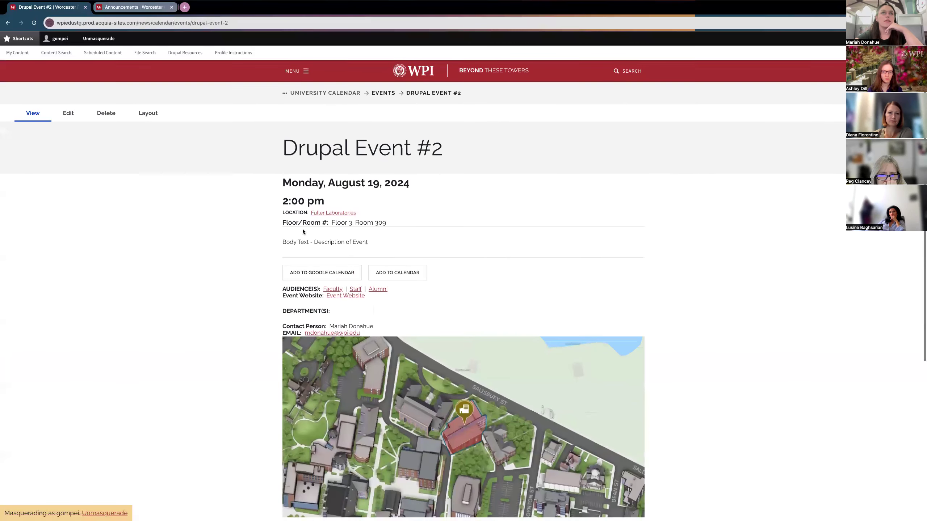
pyautogui.click(7, 21)
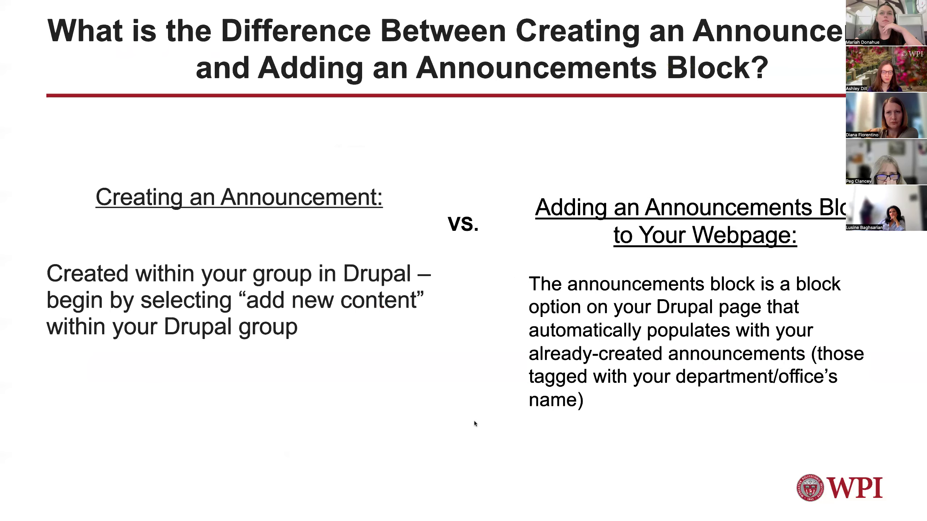
# Step: Advance to the 'Questions? Comments?' slide, then return to the browser demo page
pyautogui.press('Right')
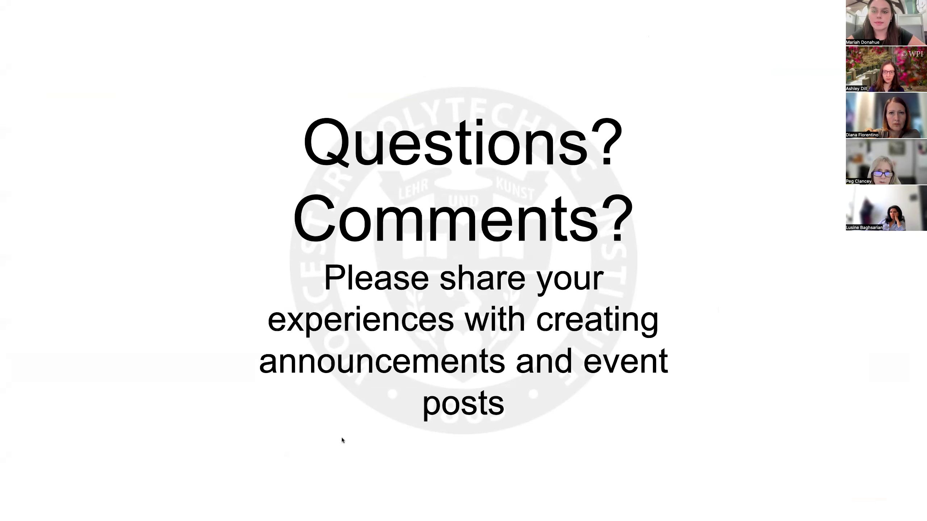
pyautogui.hotkey('ctrl', 'Right')
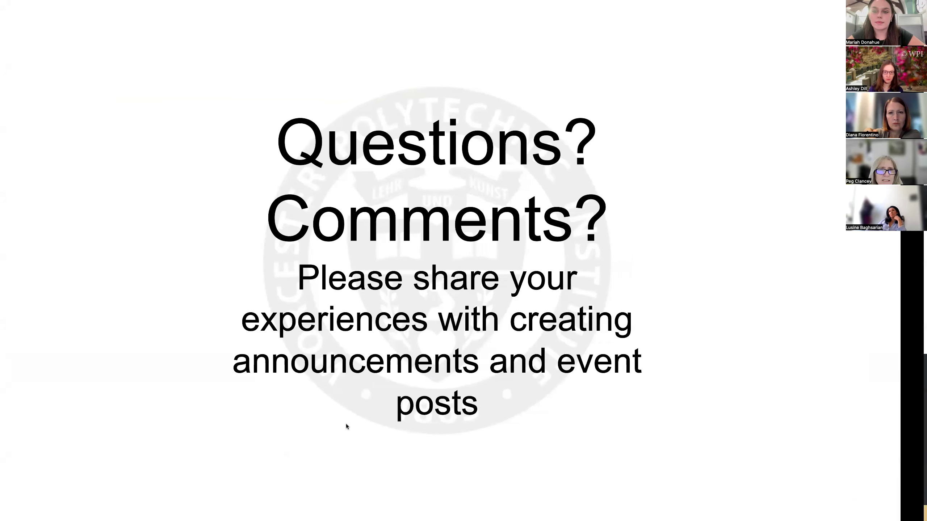
pyautogui.scroll(4, 226, 250)
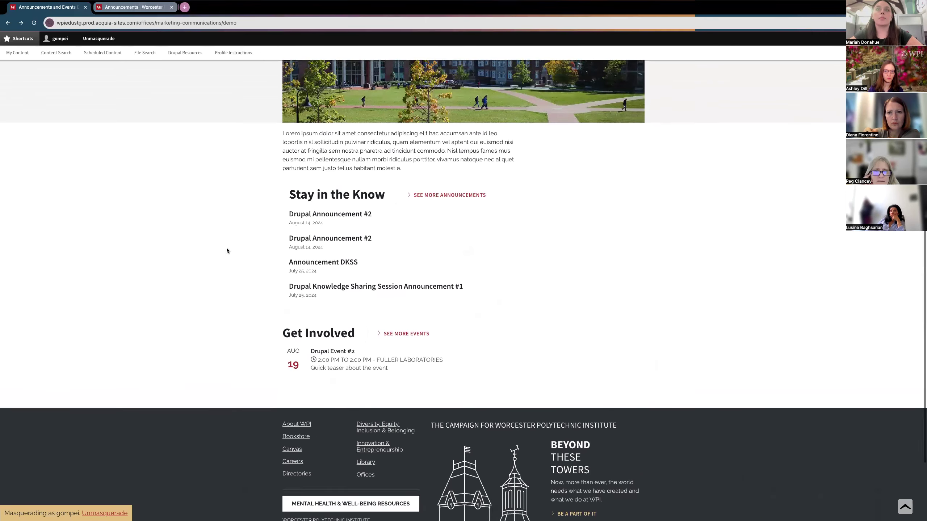
pyautogui.scroll(2, 226, 250)
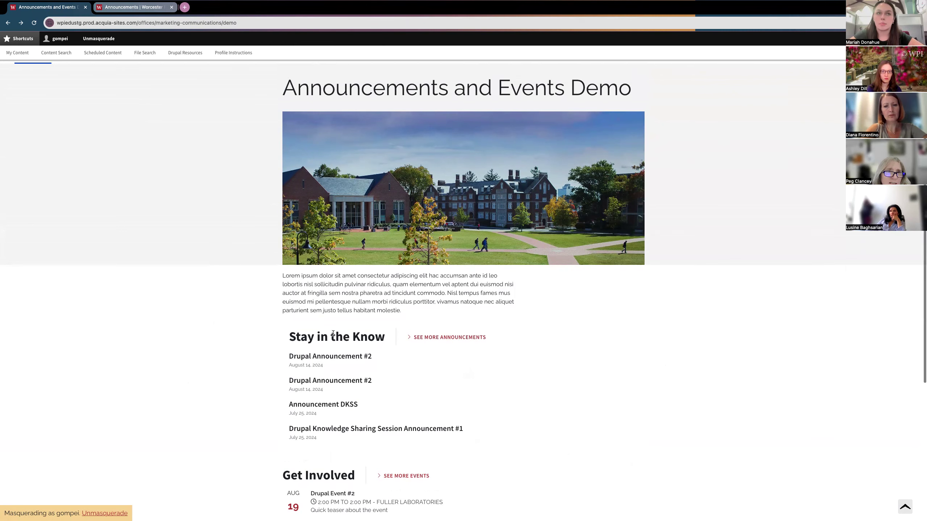
pyautogui.scroll(-2, 329, 401)
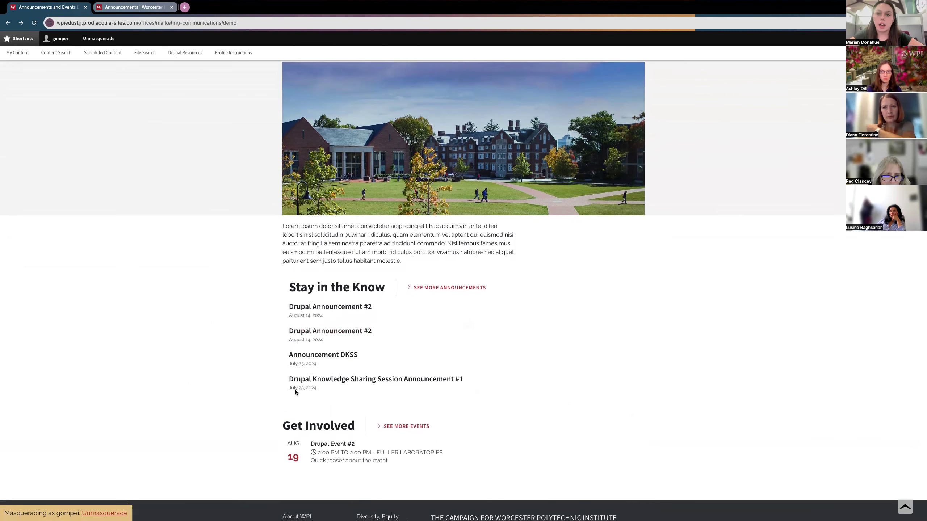
pyautogui.scroll(-1, 288, 384)
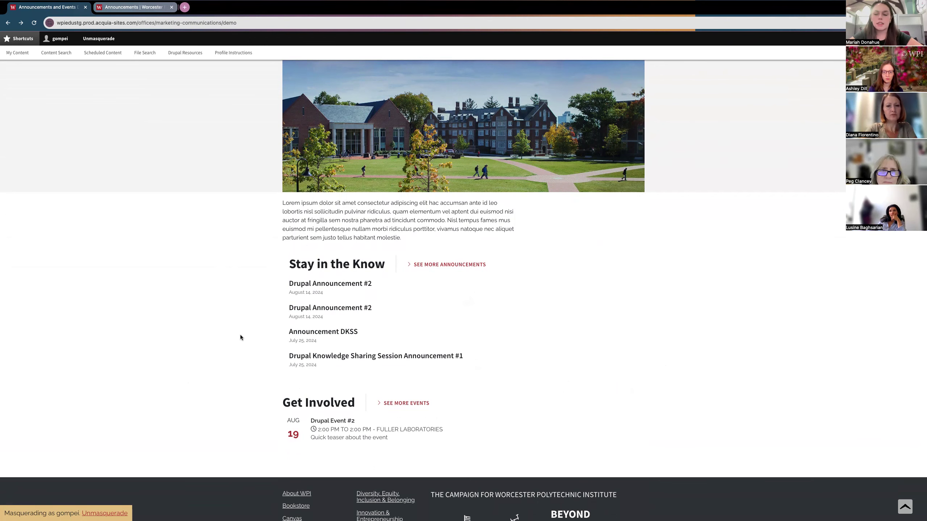
pyautogui.scroll(-1, 254, 319)
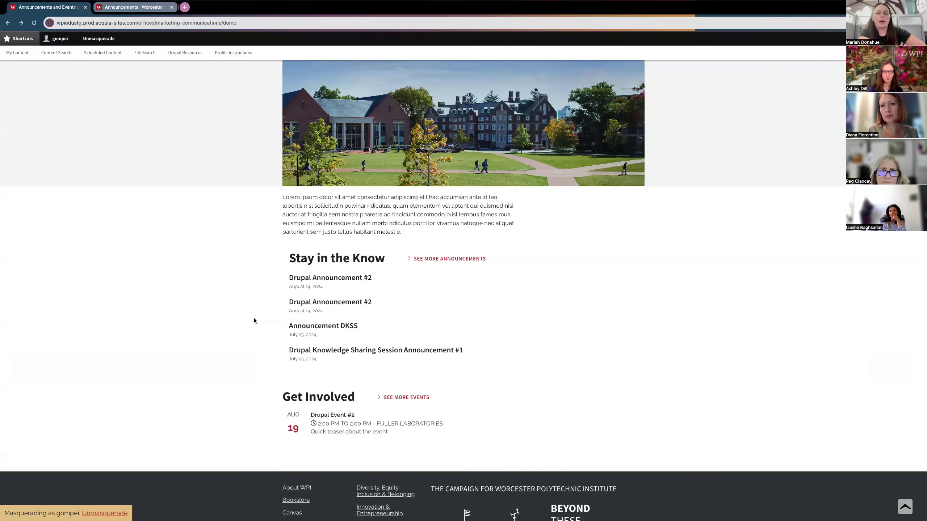
pyautogui.scroll(1, 254, 320)
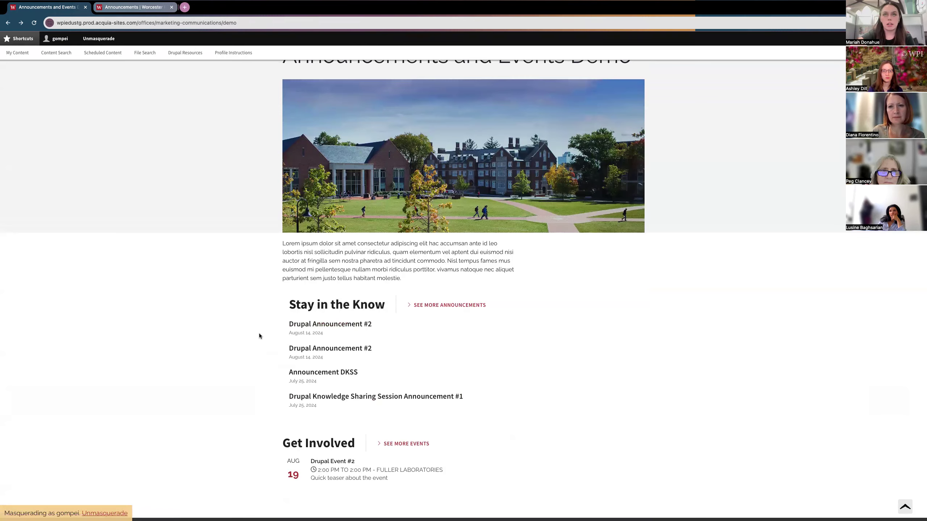
pyautogui.scroll(-1, 259, 336)
pyautogui.scroll(3, 259, 336)
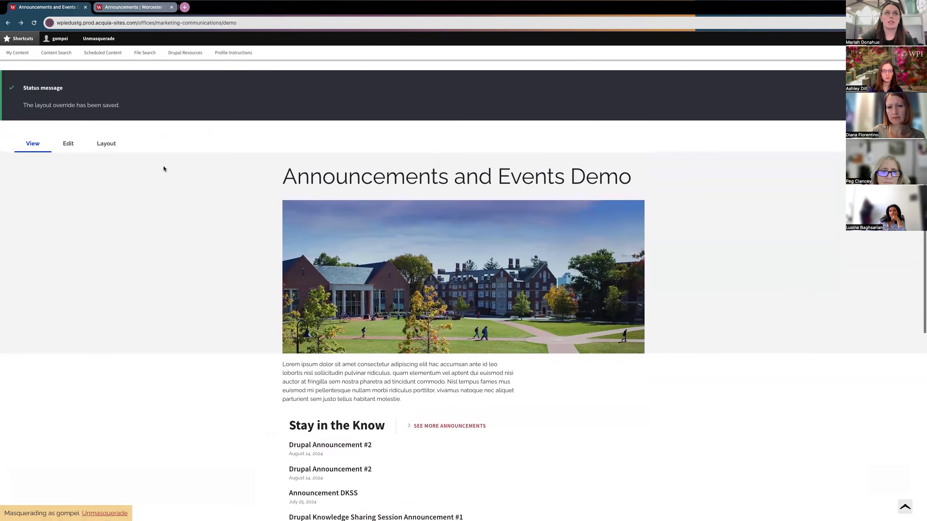
pyautogui.scroll(-3, 392, 447)
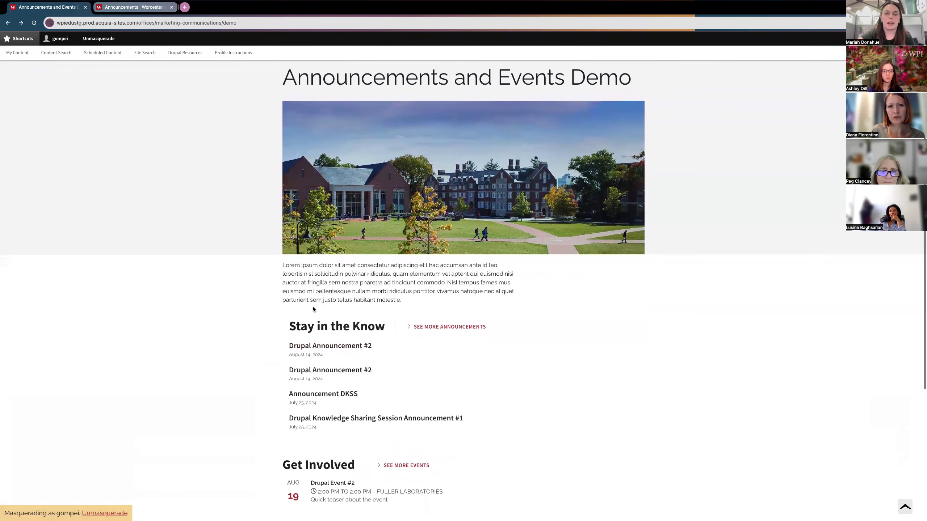
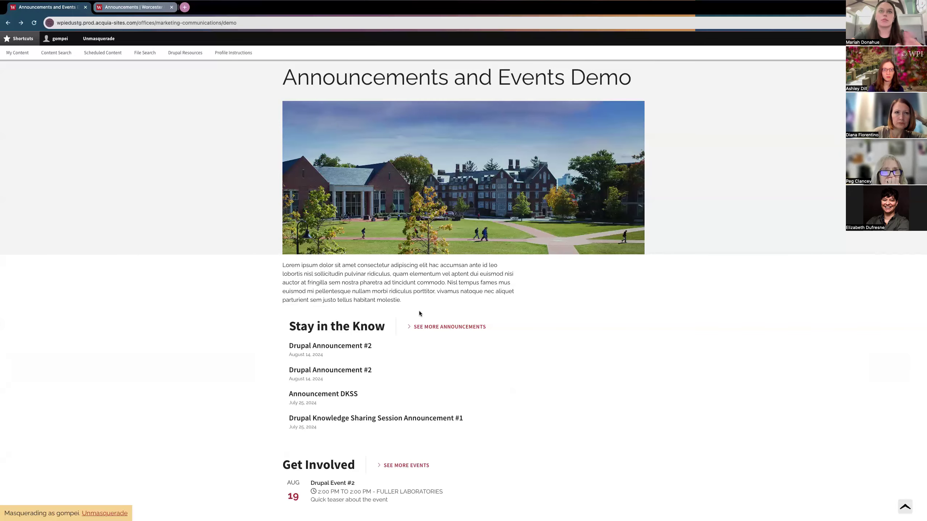
# Step: Return to the Announcements and Events Demo page and open Drupal Announcement #2
pyautogui.scroll(-3, 402, 307)
pyautogui.scroll(2, 325, 325)
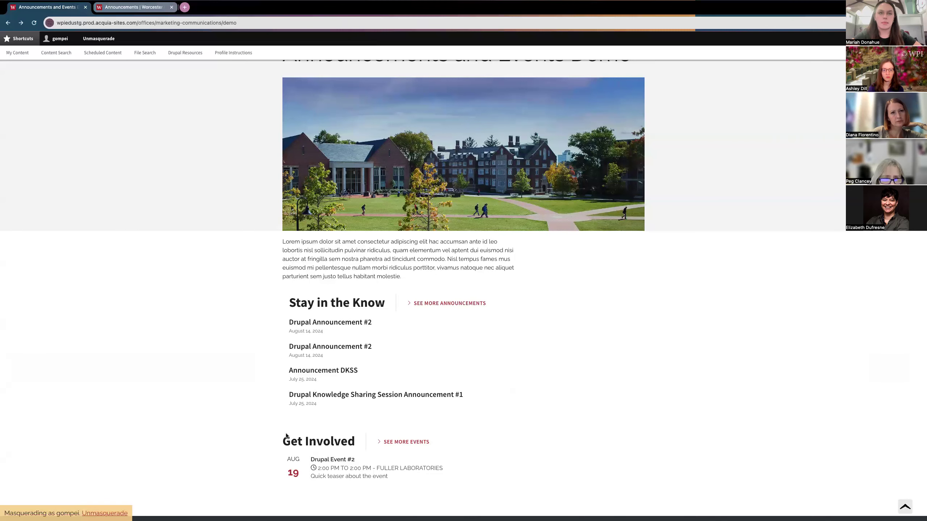
pyautogui.scroll(1, 274, 407)
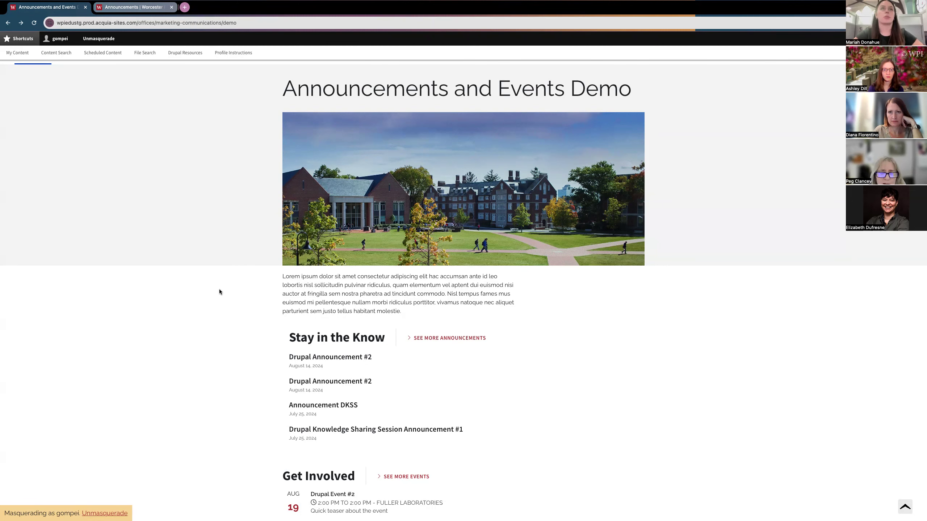
pyautogui.scroll(1, 220, 290)
pyautogui.scroll(3, 219, 291)
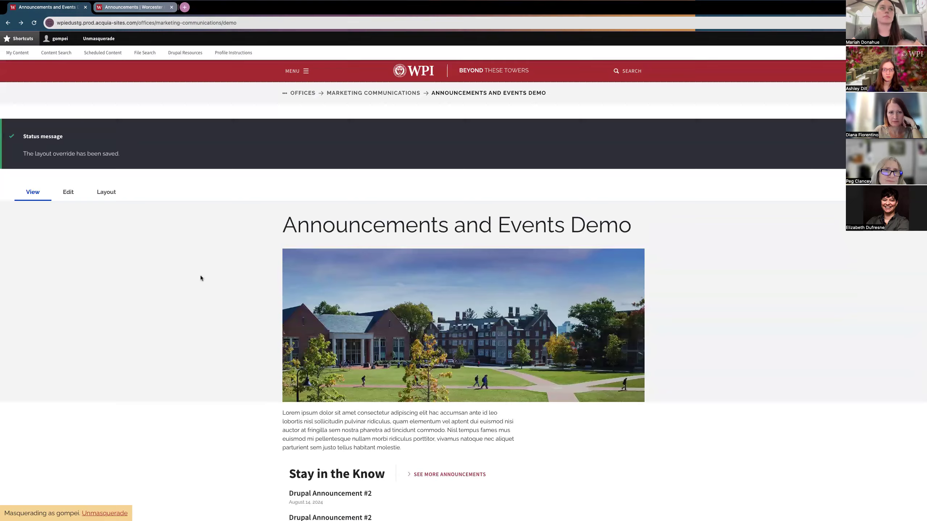
pyautogui.scroll(-2, 200, 279)
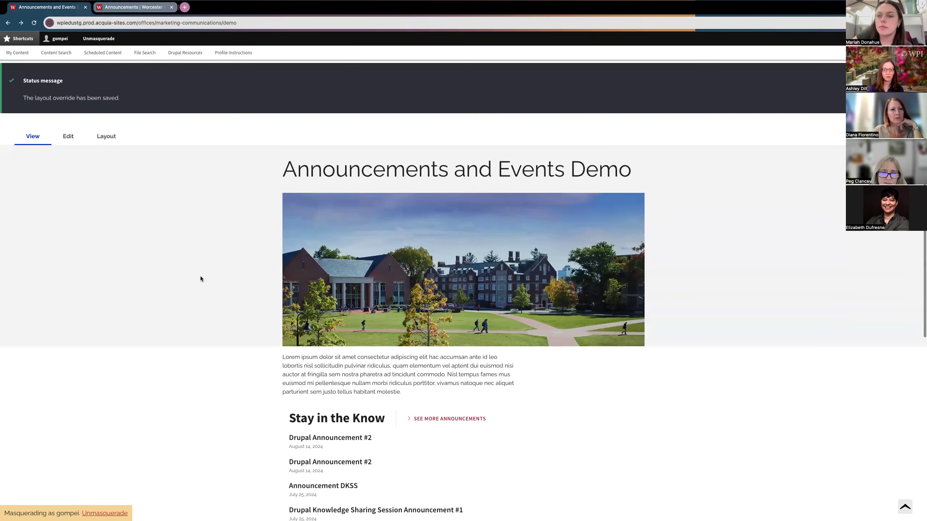
pyautogui.scroll(-2, 200, 278)
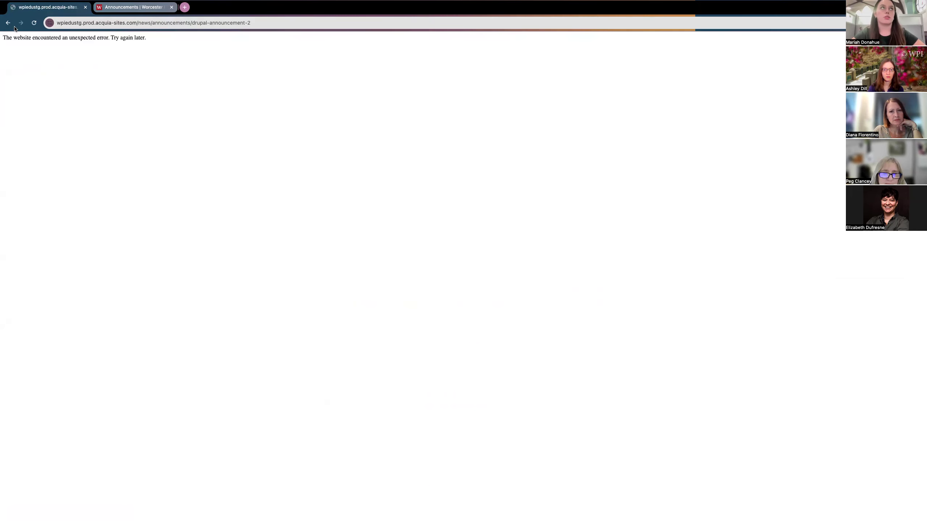
pyautogui.click(9, 23)
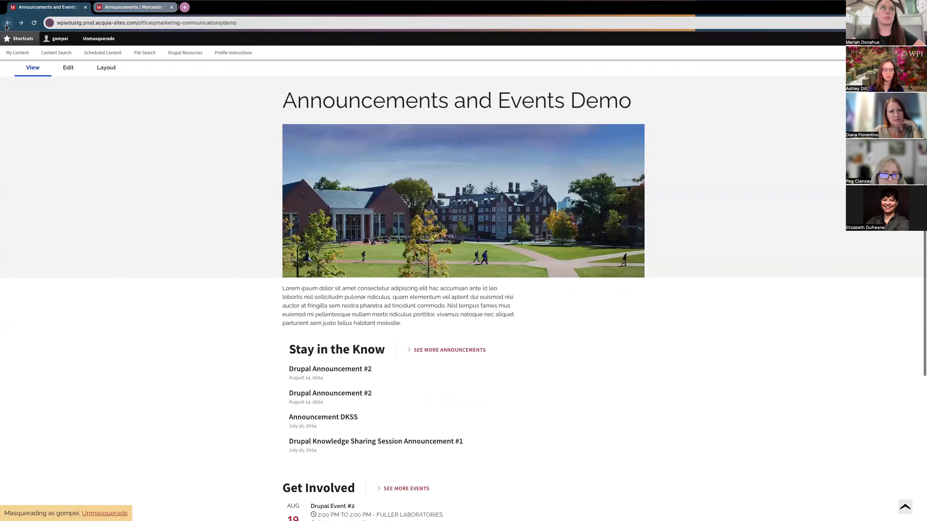
pyautogui.click(296, 392)
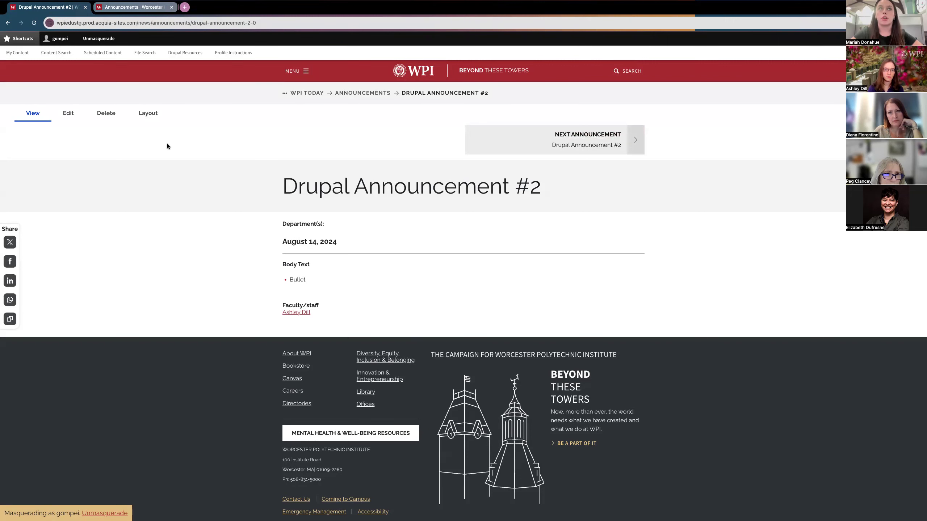
# Step: Edit Drupal Announcement #2, untick Published, and save it as unpublished
pyautogui.click(67, 121)
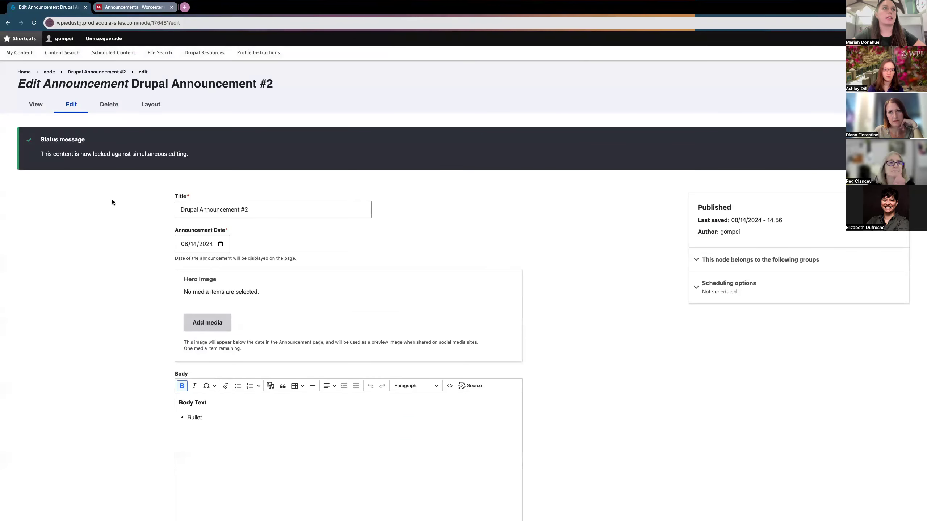
pyautogui.scroll(-3, 96, 269)
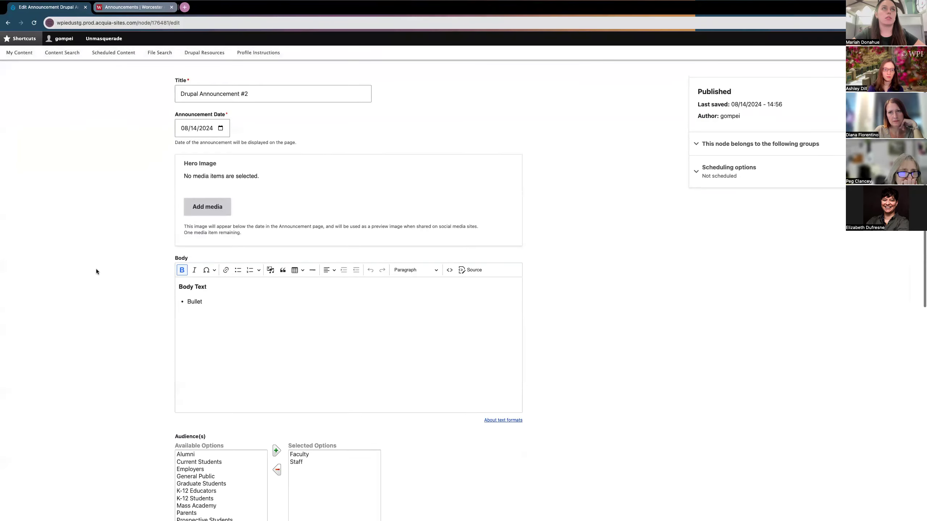
pyautogui.scroll(-1, 97, 272)
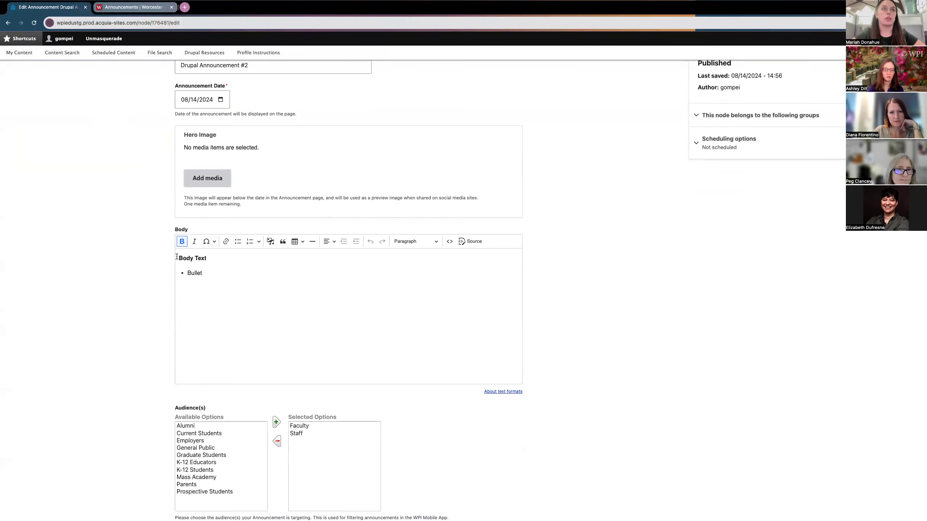
pyautogui.scroll(-11, 177, 257)
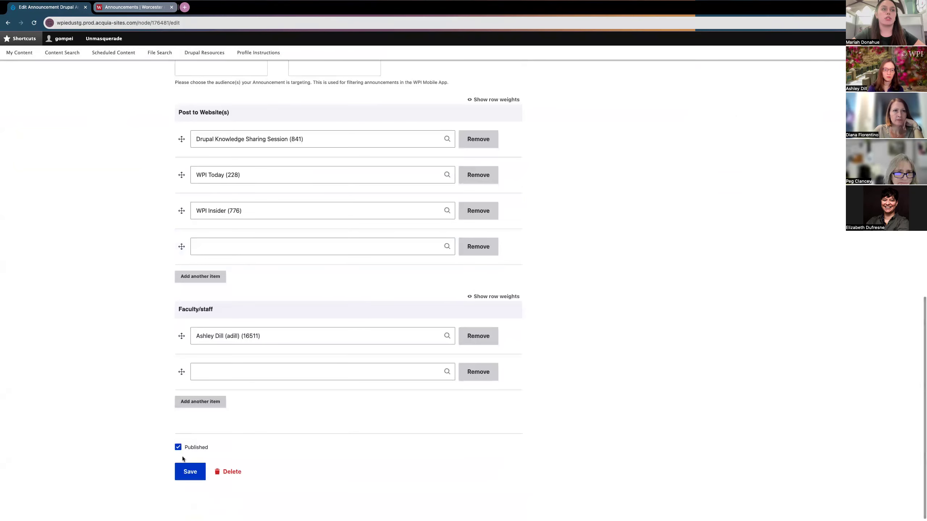
pyautogui.click(178, 447)
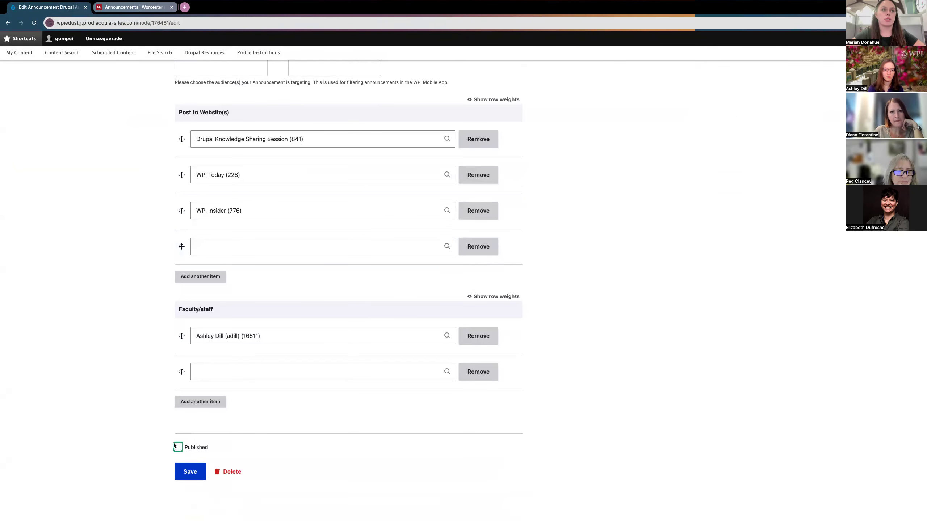
pyautogui.click(190, 476)
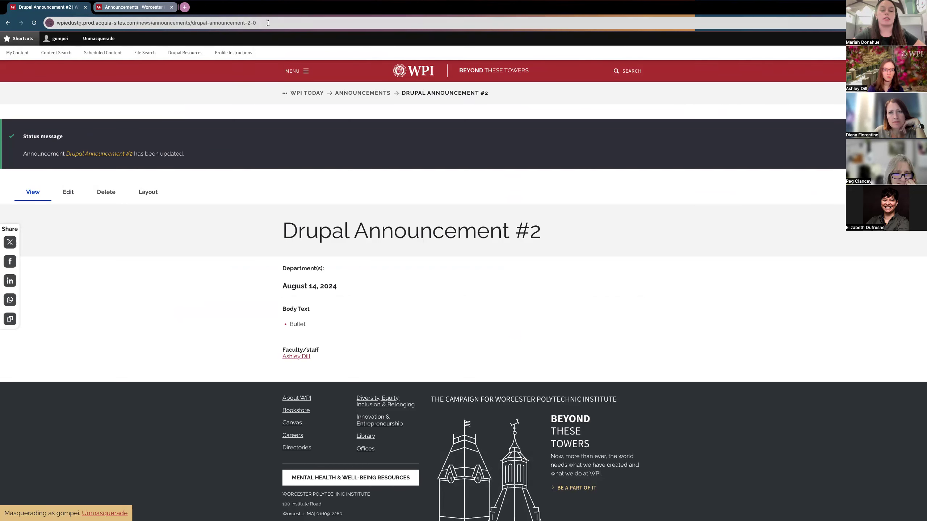
pyautogui.click(265, 23)
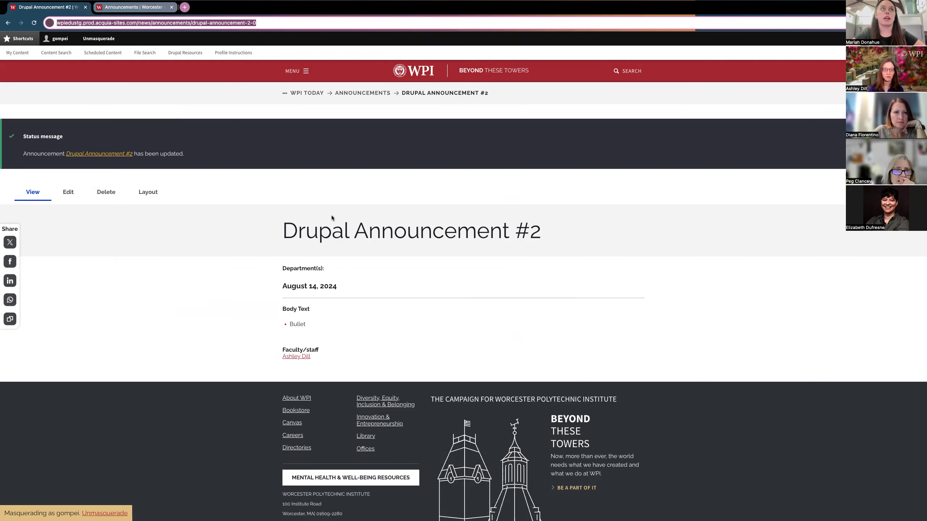
pyautogui.scroll(-1, 311, 277)
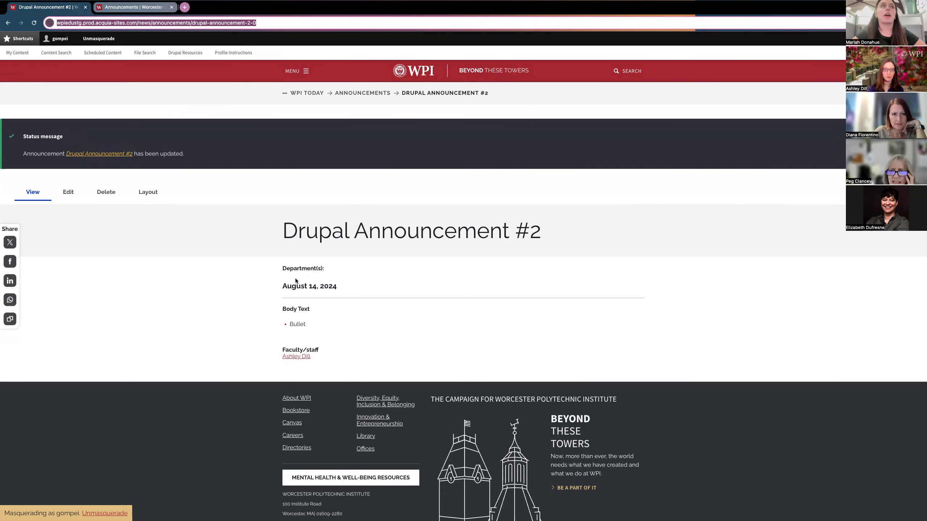
pyautogui.click(68, 192)
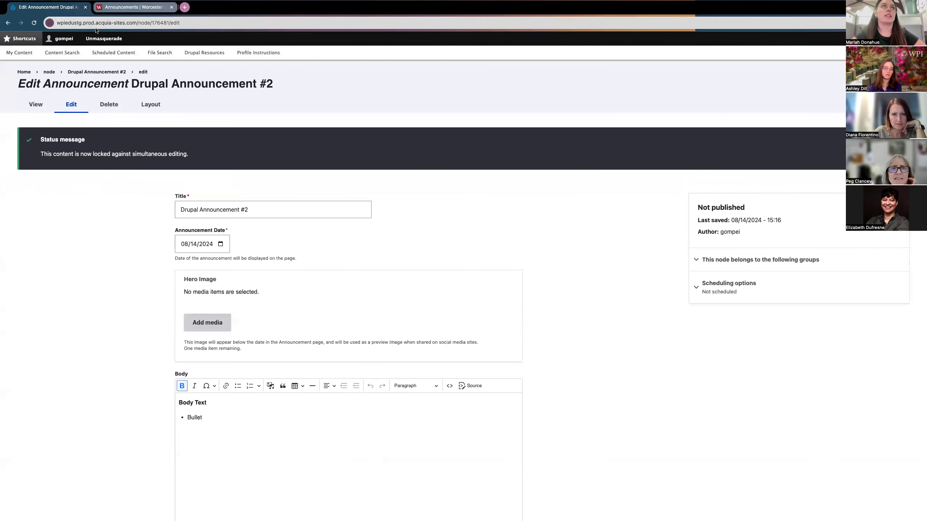
pyautogui.scroll(-5, 100, 218)
pyautogui.scroll(-3, 100, 220)
pyautogui.scroll(8, 99, 220)
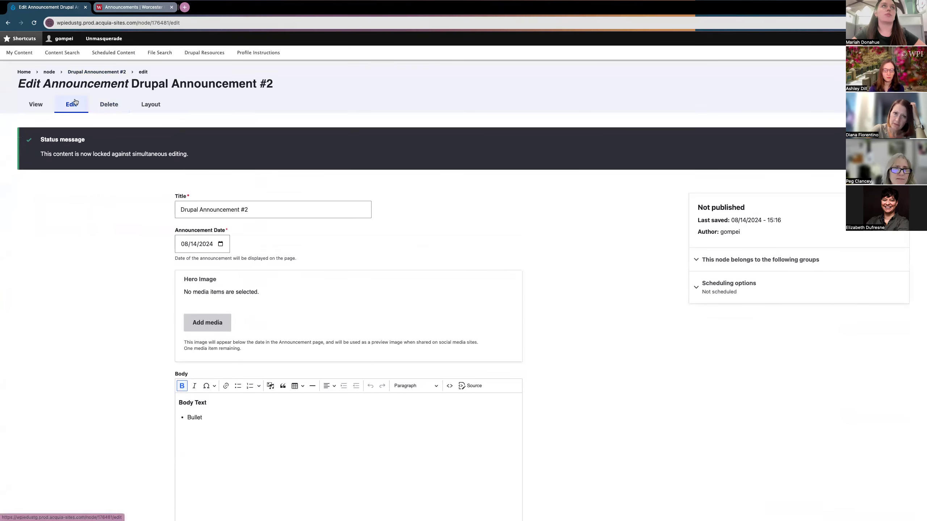
pyautogui.click(197, 23)
pyautogui.click(197, 23)
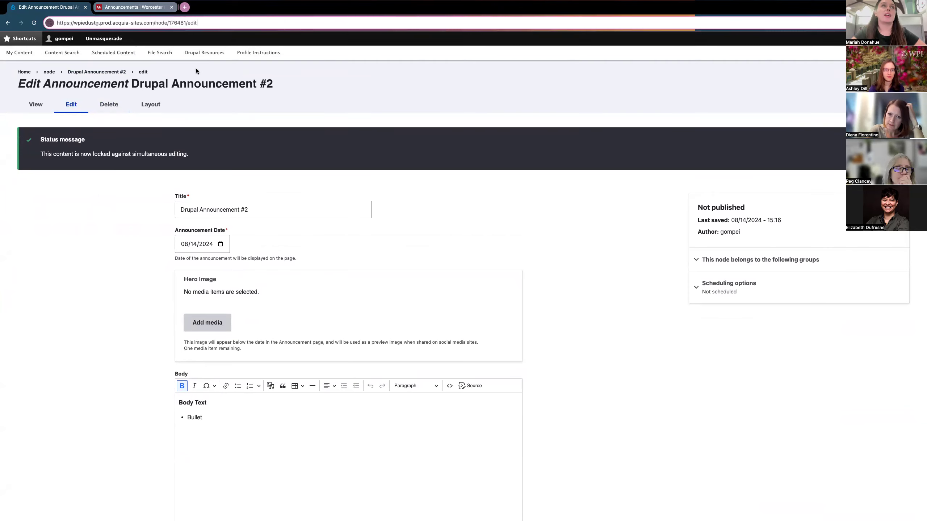
pyautogui.click(196, 71)
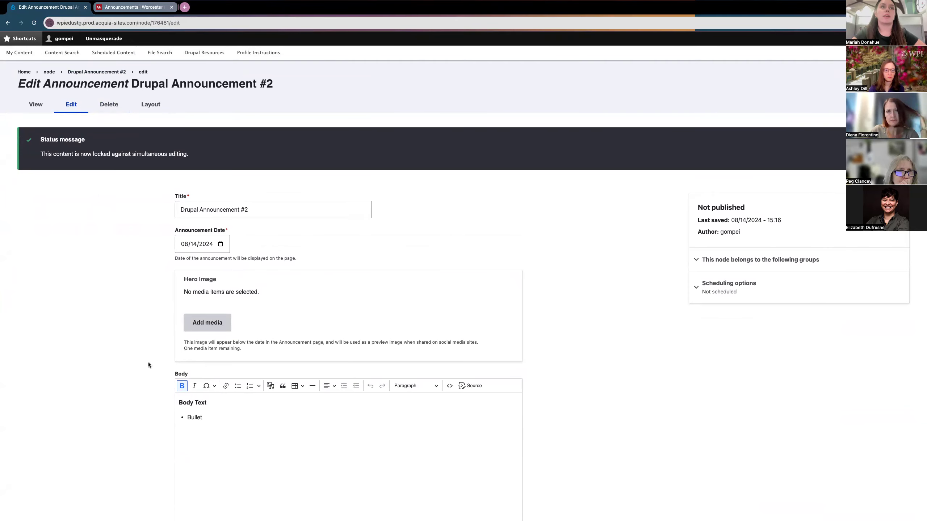
pyautogui.scroll(-3, 146, 363)
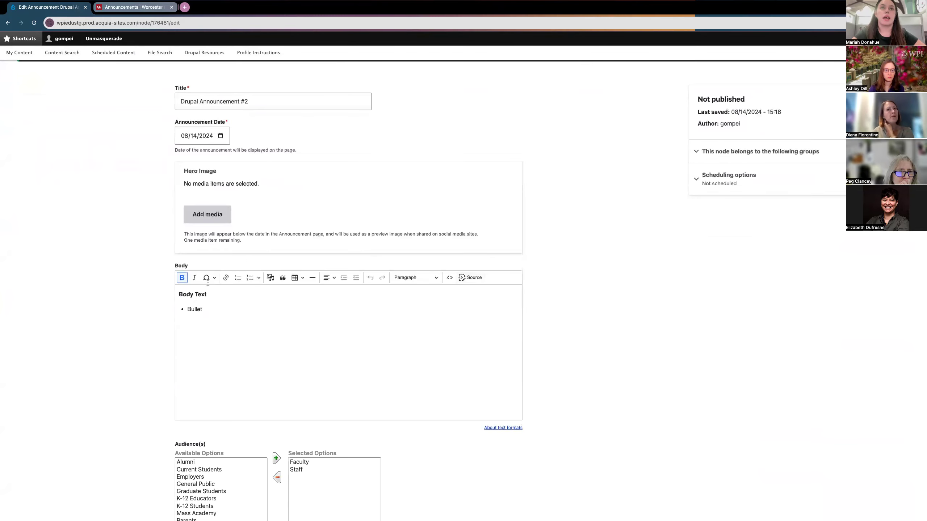
pyautogui.scroll(-2, 307, 436)
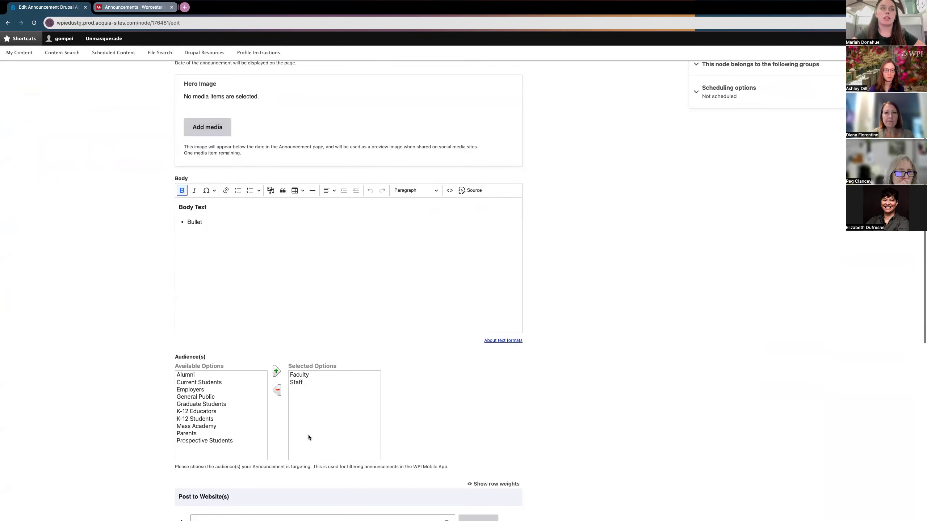
pyautogui.scroll(5, 80, 121)
pyautogui.click(36, 109)
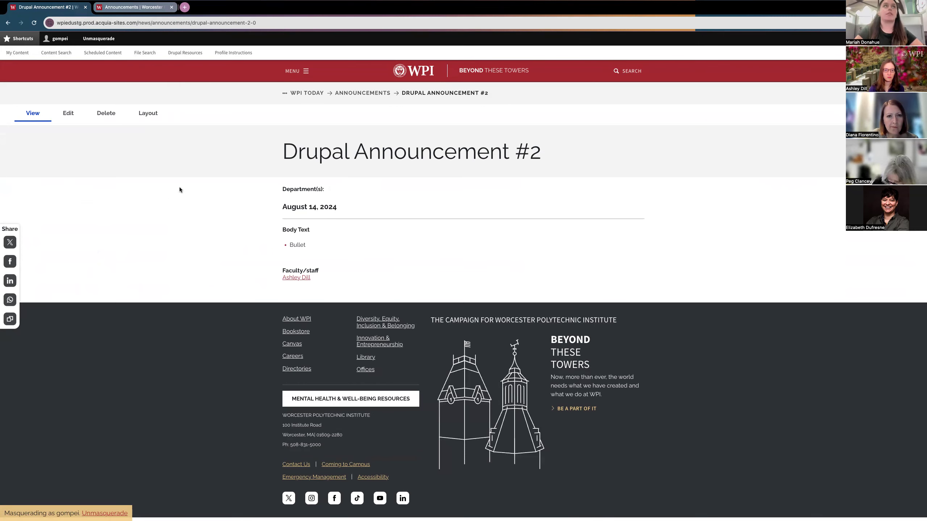
# Step: Review Announcement #2's edit form, then view its public page dated August 14, 2024
pyautogui.click(180, 22)
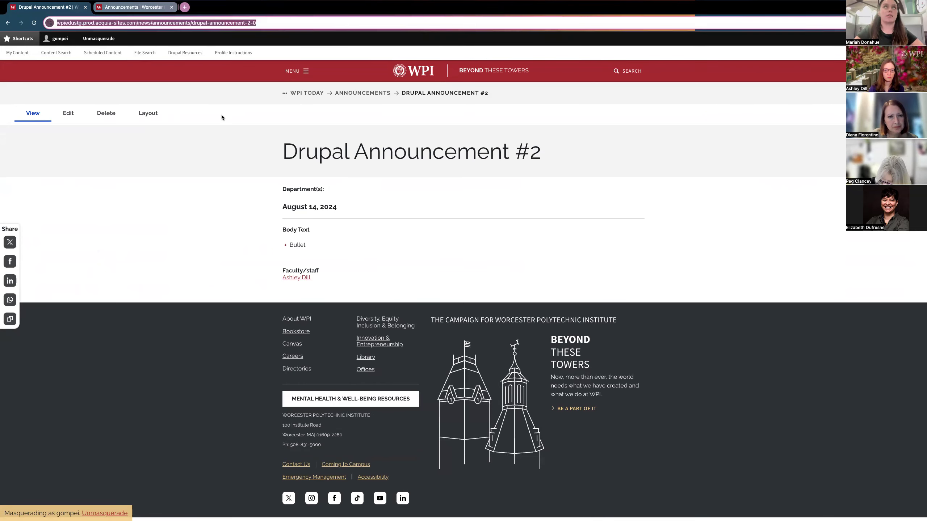
pyautogui.click(220, 146)
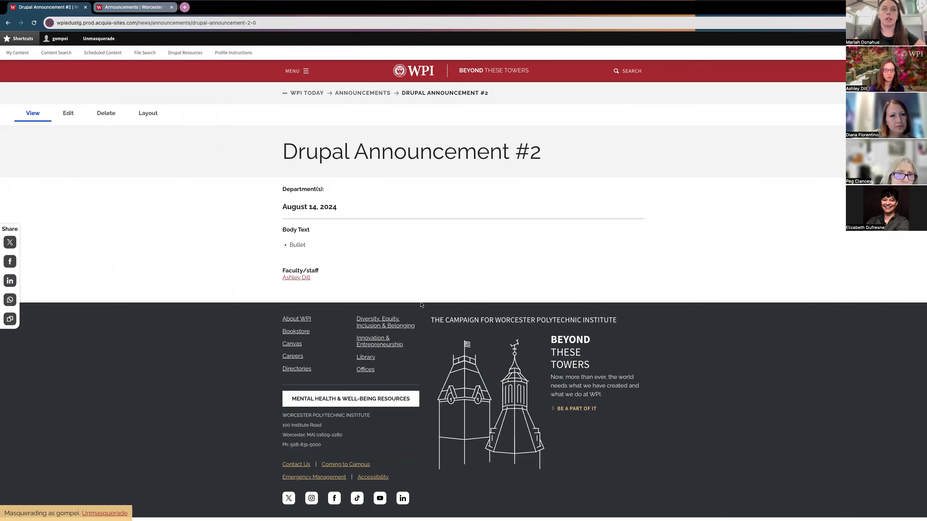
pyautogui.click(68, 115)
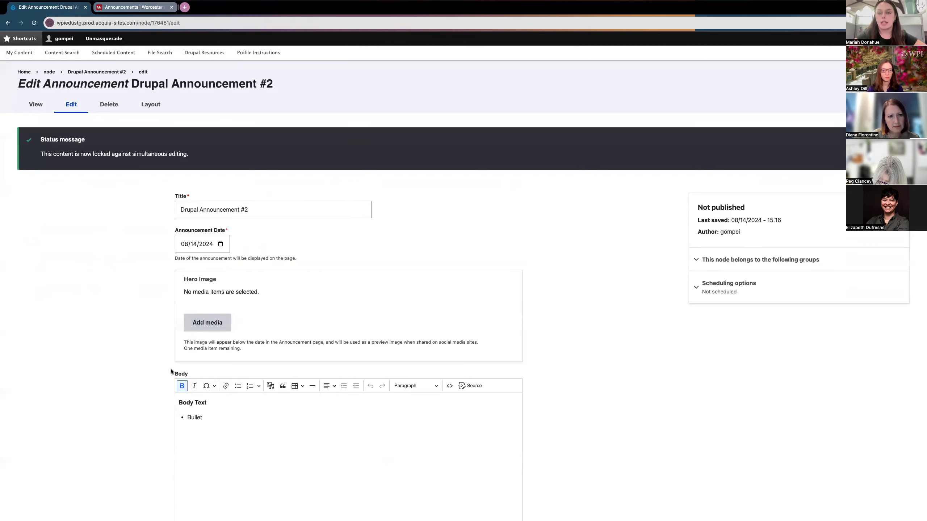
pyautogui.scroll(-1, 172, 365)
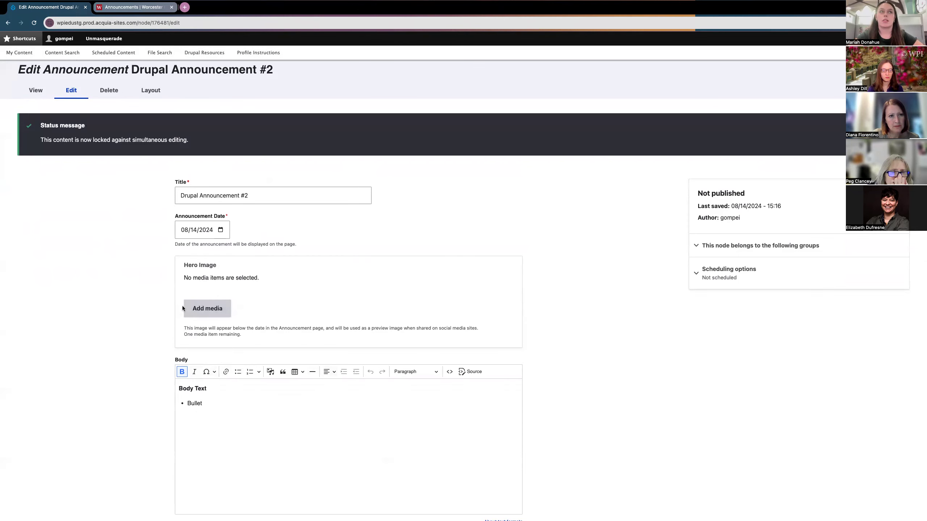
pyautogui.scroll(-5, 121, 321)
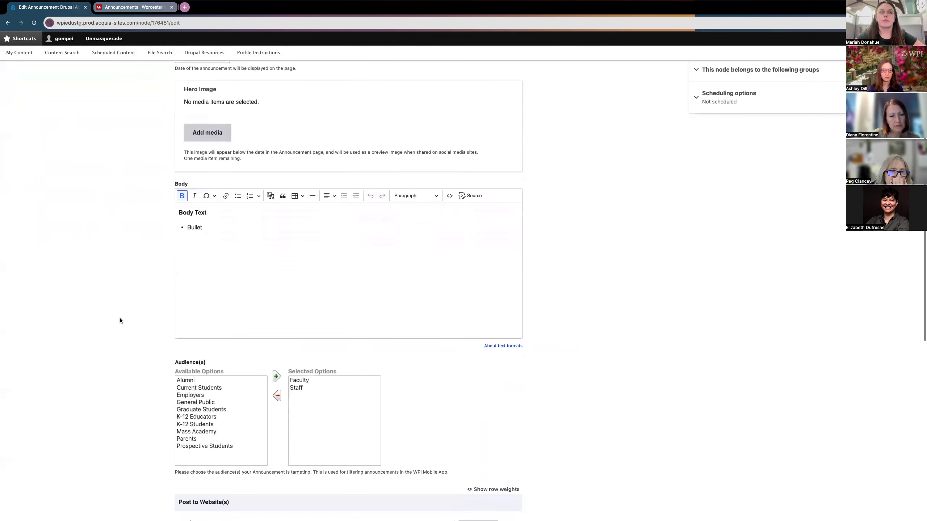
pyautogui.scroll(5, 120, 321)
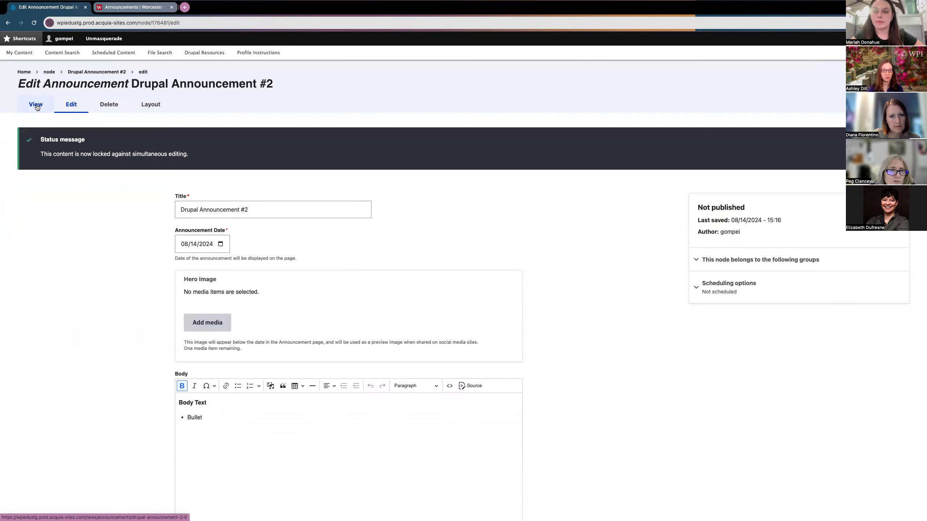
pyautogui.scroll(-1, 82, 239)
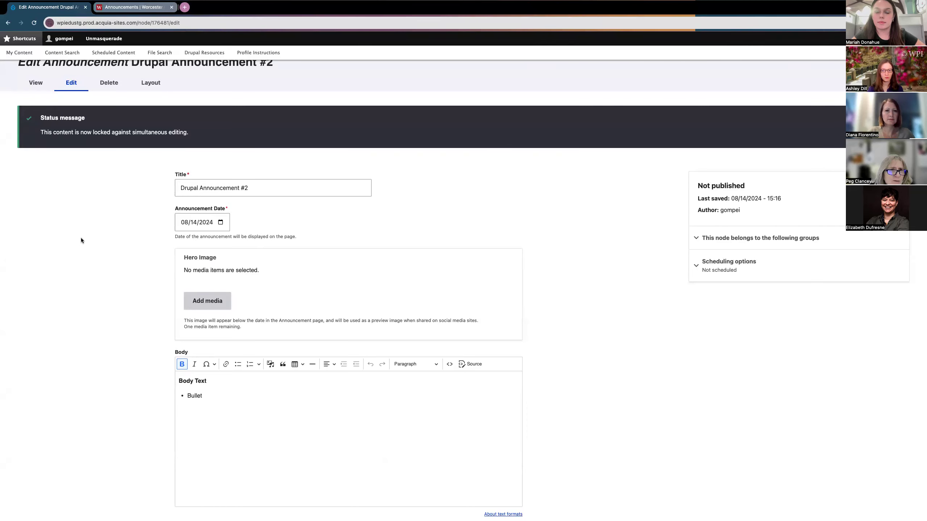
pyautogui.scroll(1, 81, 240)
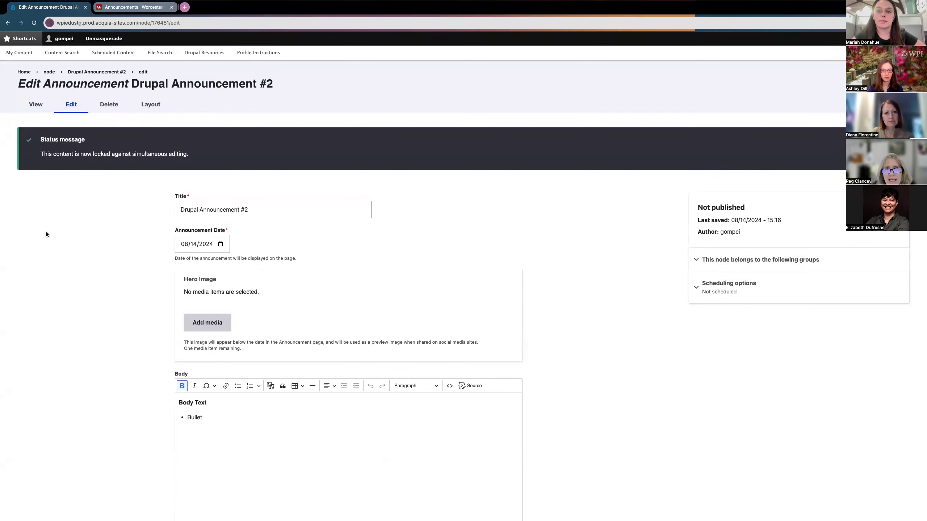
pyautogui.click(36, 105)
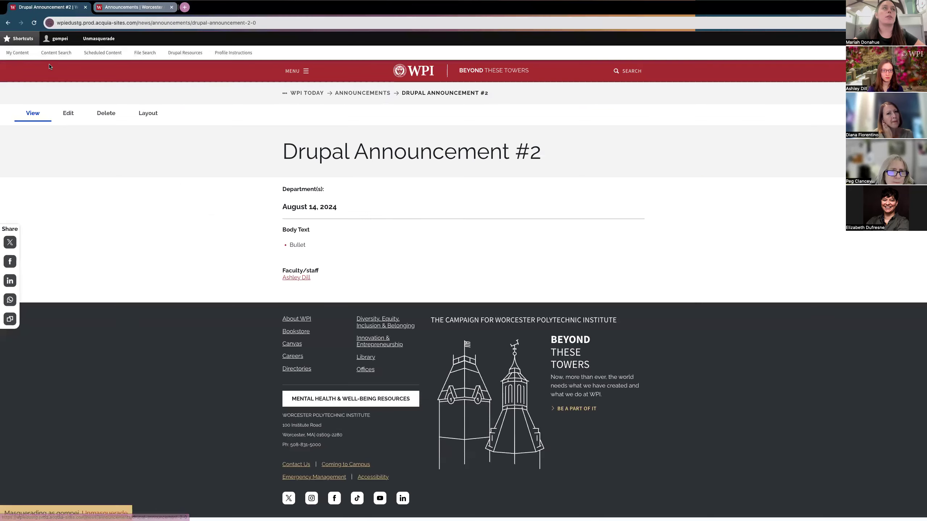
# Step: Open the Drupal Knowledge Sharing Session group's nodes from My Content, check Announcement #2, then edit it
pyautogui.click(20, 55)
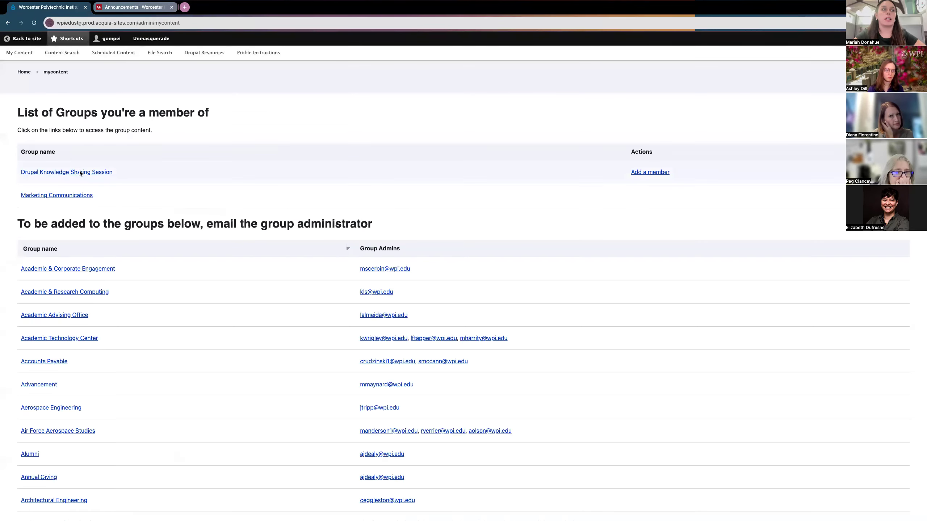
pyautogui.click(91, 177)
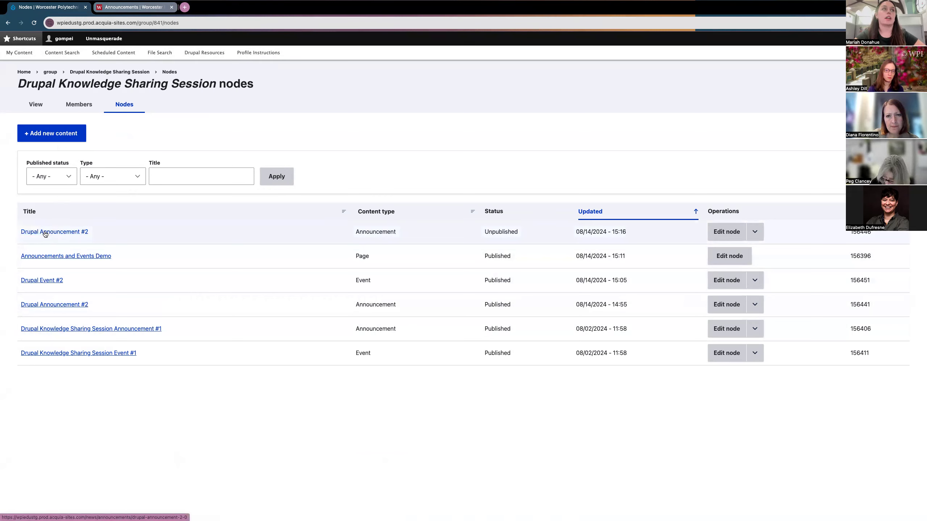
pyautogui.click(44, 232)
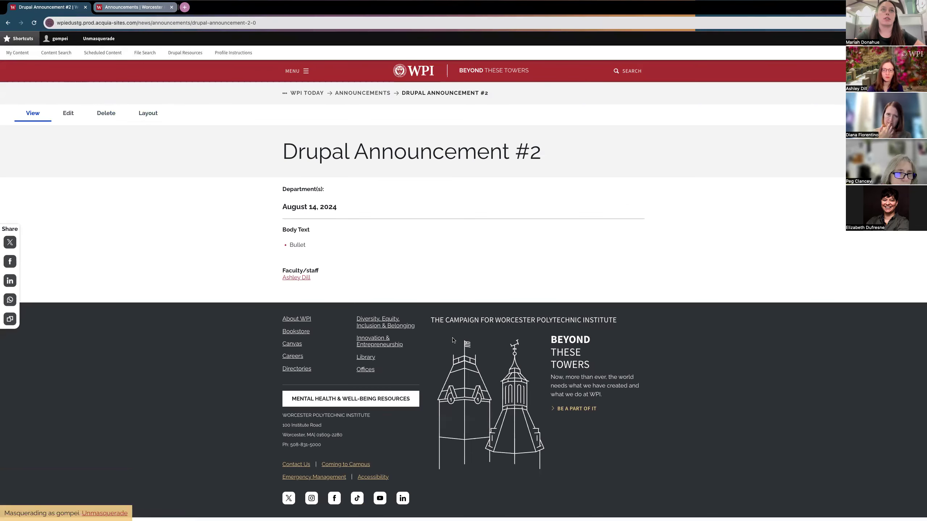
pyautogui.click(8, 23)
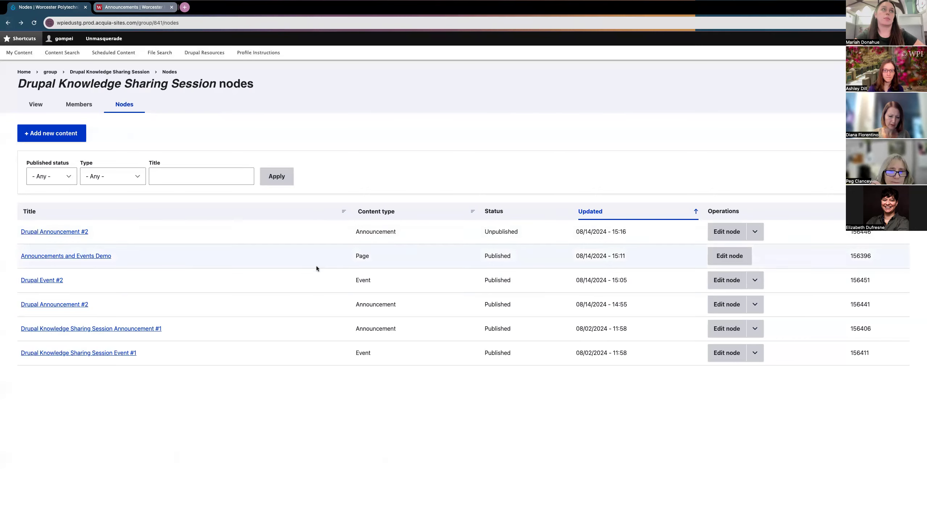
pyautogui.click(73, 233)
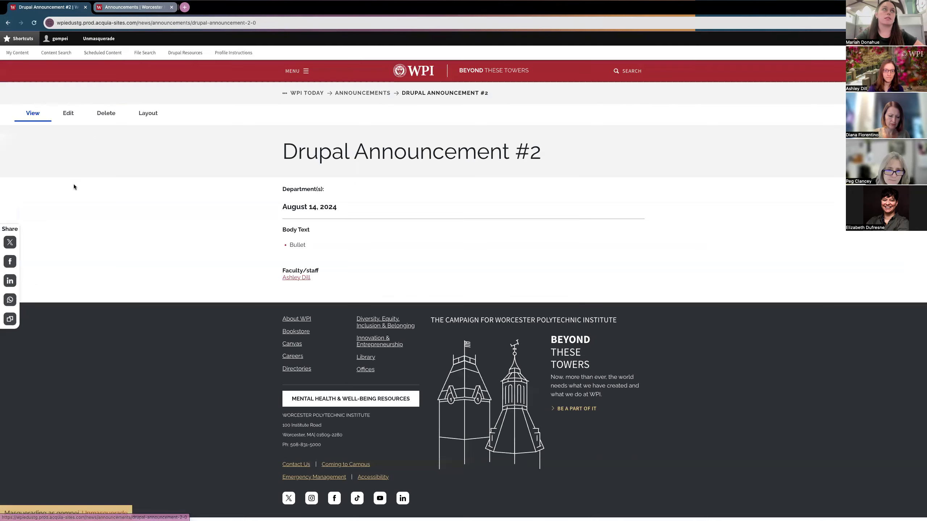
pyautogui.press('super+bracketleft')
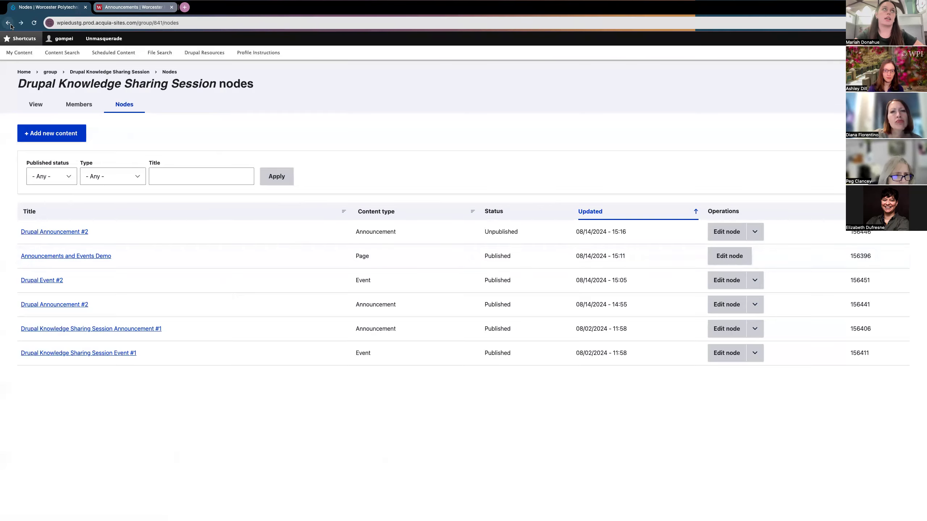
pyautogui.click(754, 231)
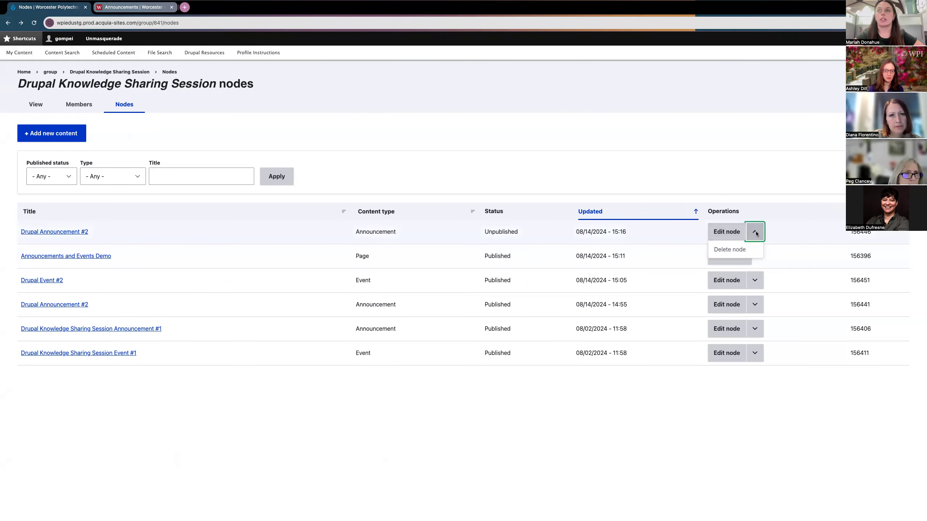
pyautogui.click(719, 237)
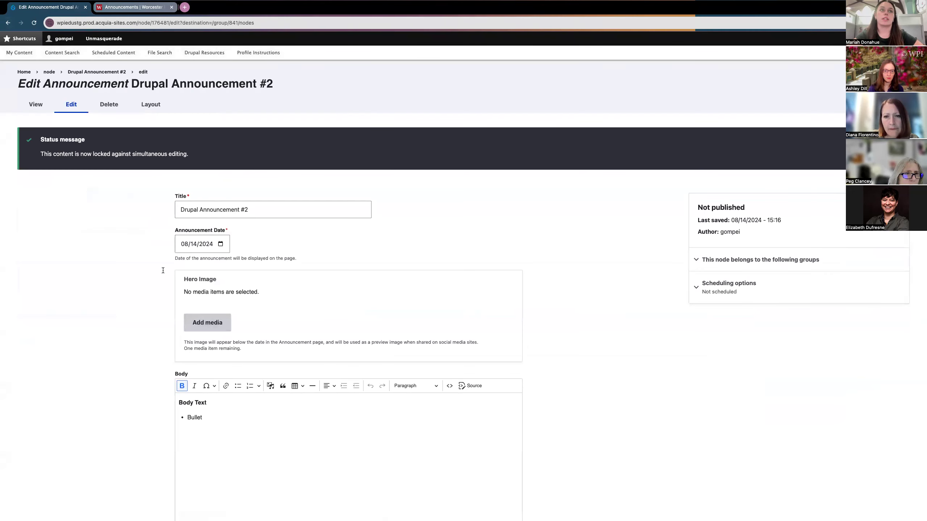
# Step: Leave the Announcement #2 edit form for the group's nodes list, where it shows Unpublished
pyautogui.scroll(-2, 123, 298)
pyautogui.scroll(2, 123, 297)
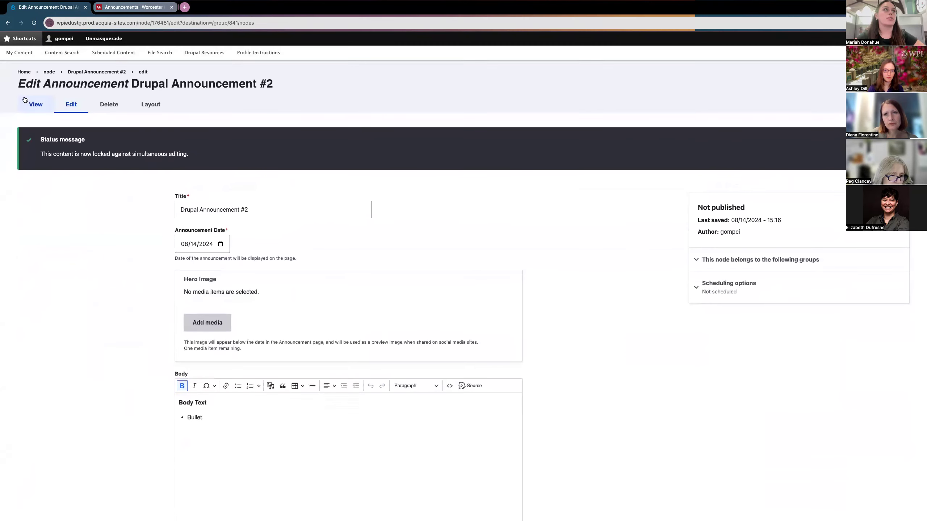
pyautogui.click(12, 25)
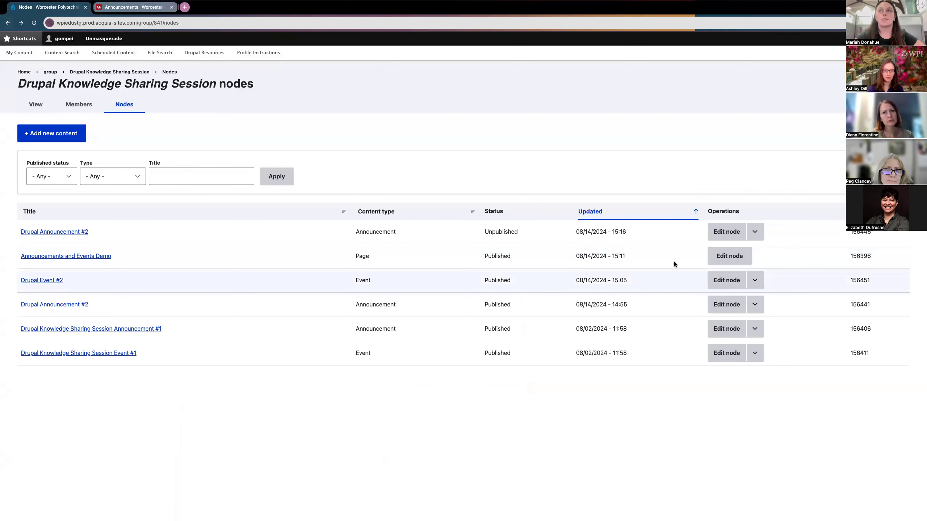
# Step: Inspect Announcement #2's row operations (Delete node), then open its page and Layout tab
pyautogui.click(753, 231)
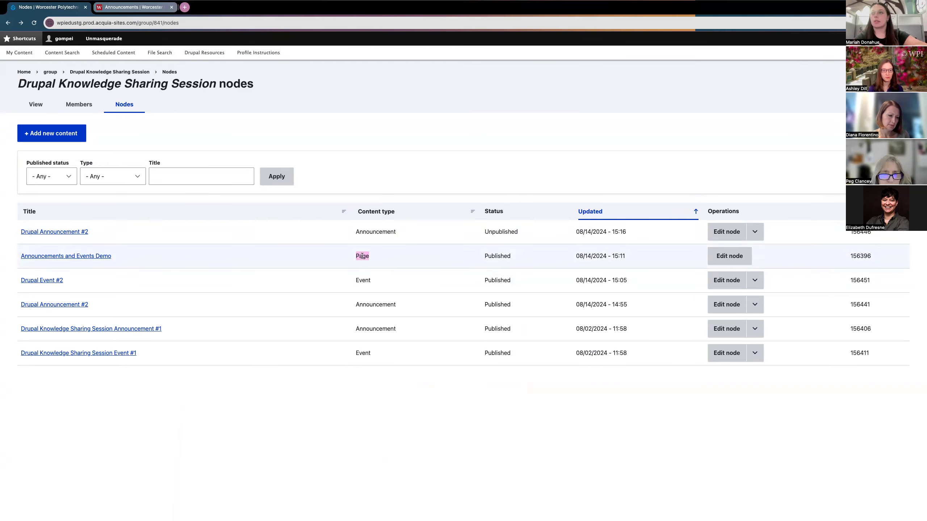
pyautogui.click(777, 257)
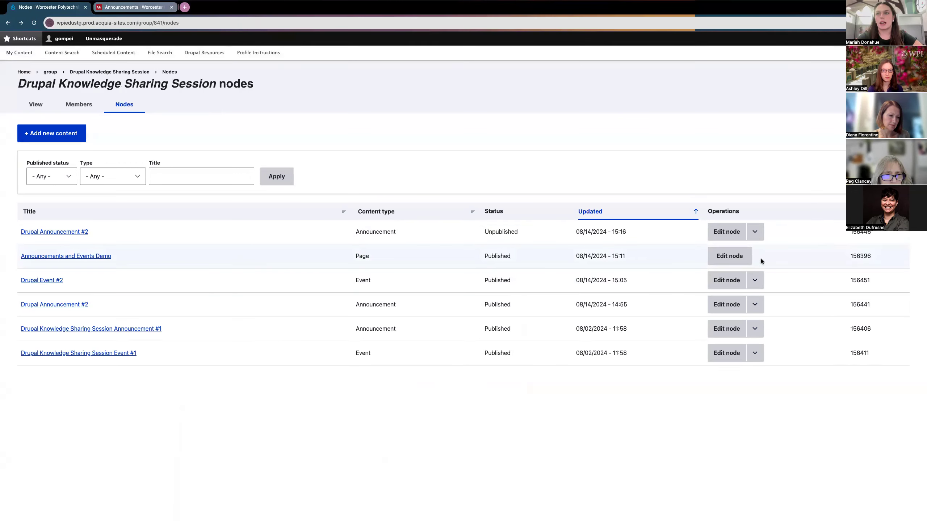
pyautogui.click(754, 233)
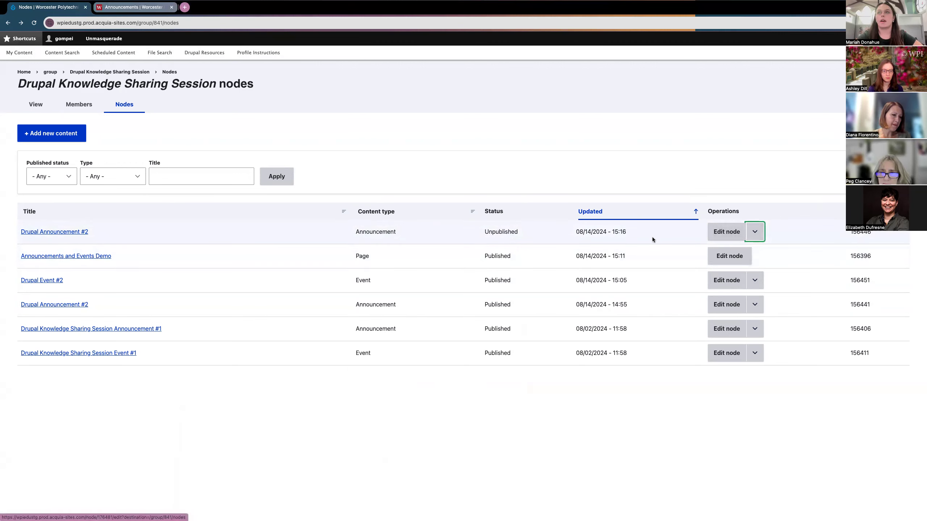
pyautogui.click(54, 232)
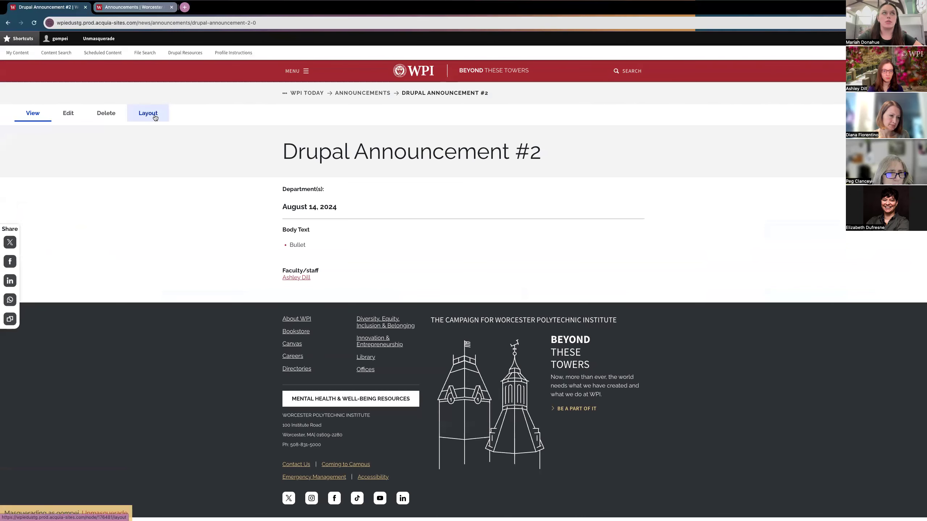
pyautogui.click(155, 116)
# Step: Look over the three layout sections and cancel adding a block to Section 3
pyautogui.scroll(-10, 310, 333)
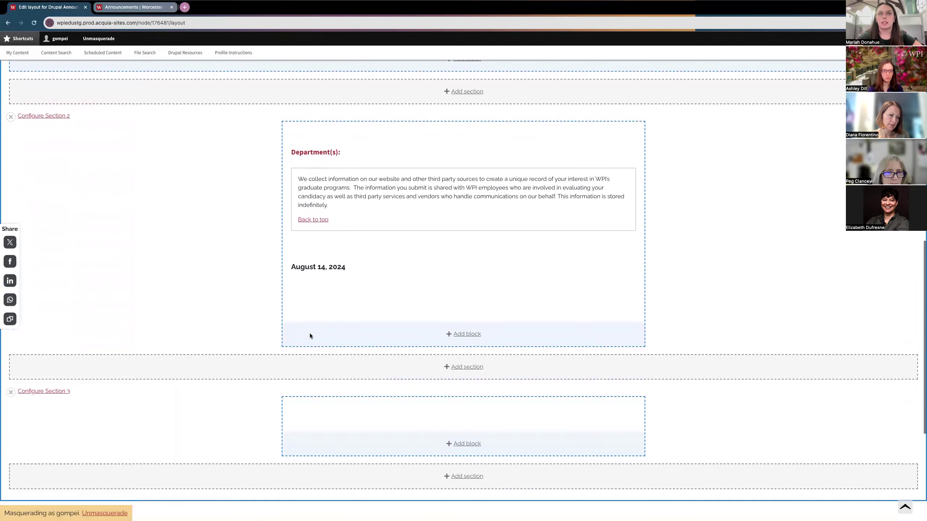
pyautogui.scroll(1, 206, 321)
pyautogui.scroll(-2, 205, 321)
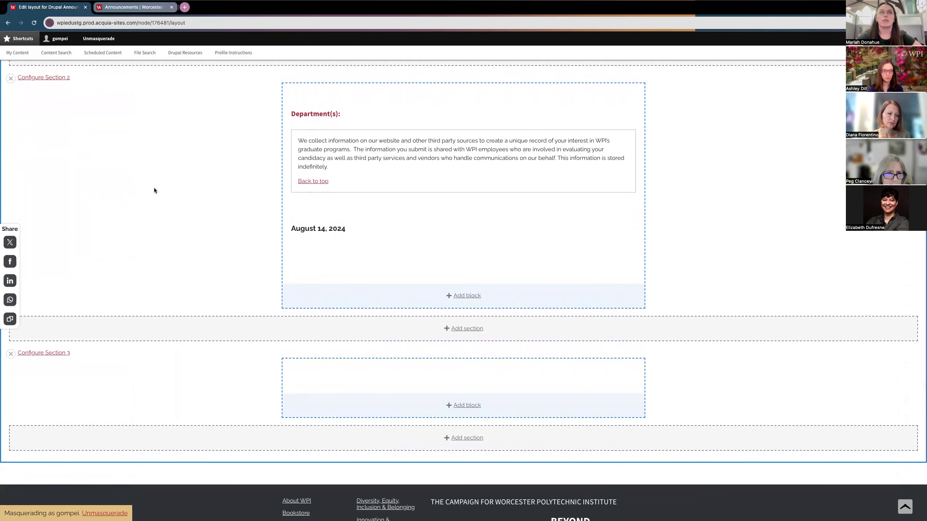
pyautogui.scroll(10, 154, 190)
pyautogui.scroll(4, 116, 114)
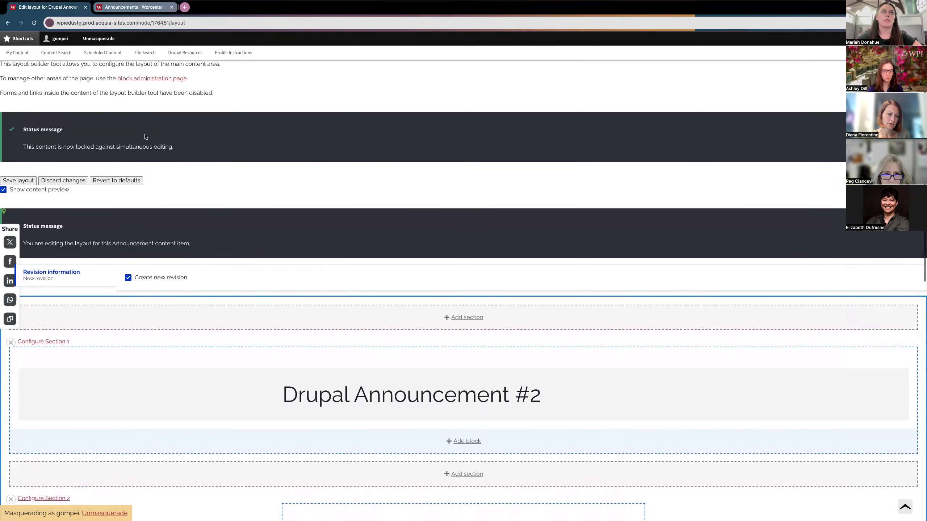
pyautogui.scroll(-6, 145, 137)
pyautogui.scroll(-4, 145, 137)
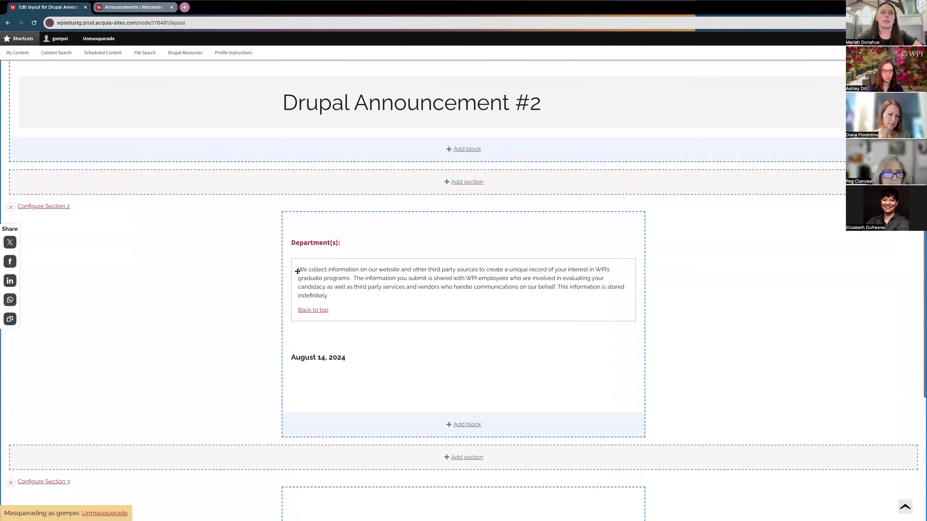
pyautogui.scroll(-4, 164, 340)
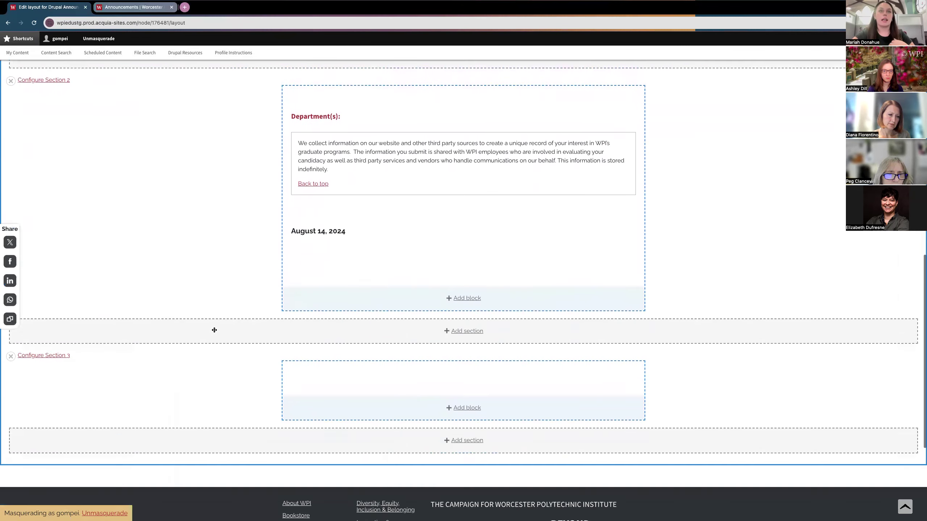
pyautogui.scroll(-5, 214, 330)
pyautogui.click(471, 249)
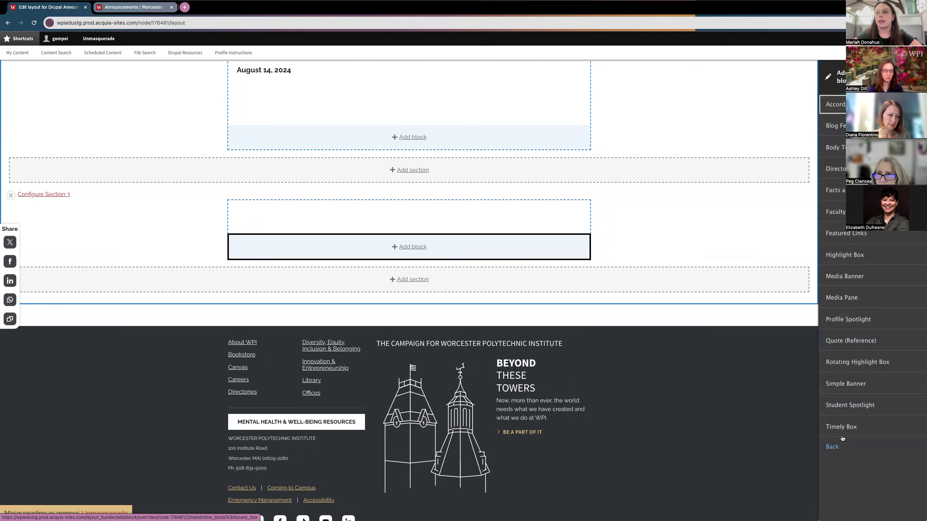
pyautogui.press('Escape')
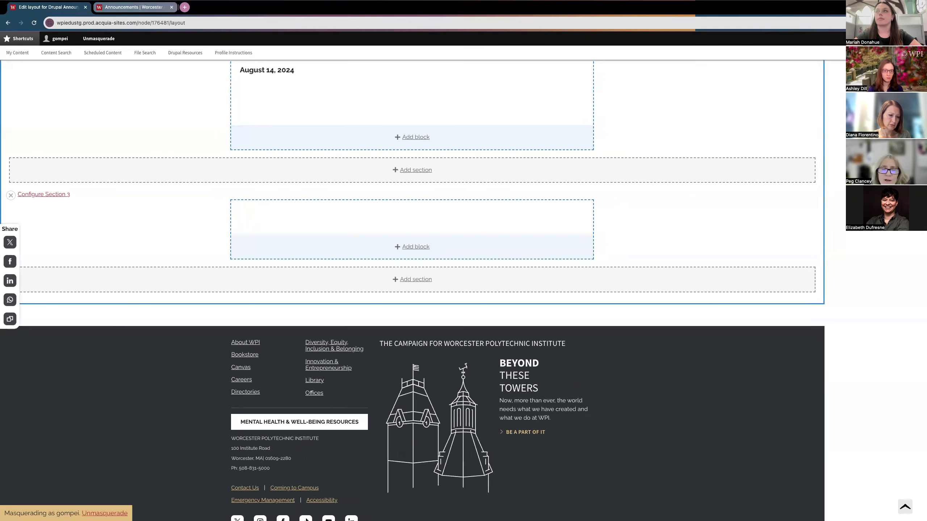
pyautogui.scroll(15, 226, 274)
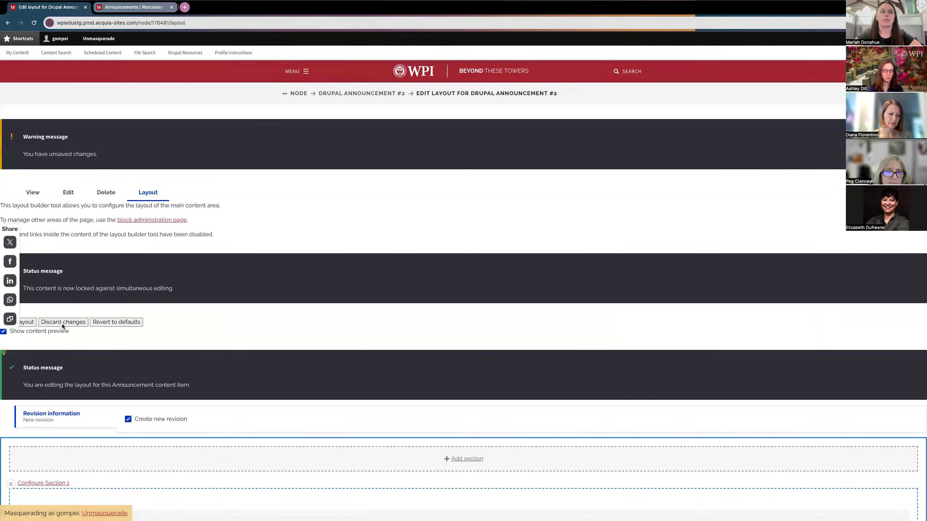
# Step: Exit the layout builder to the announcement page, then go to the My Content groups list
pyautogui.click(38, 197)
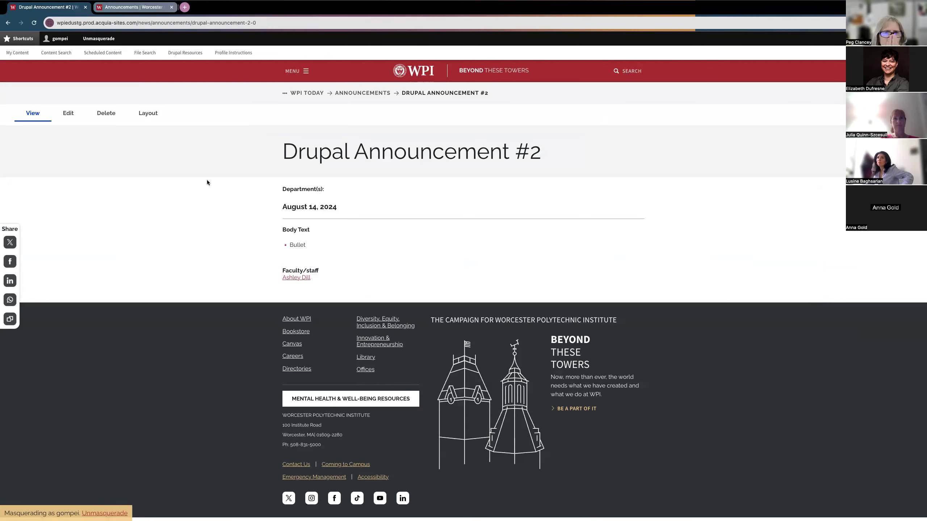
pyautogui.click(13, 54)
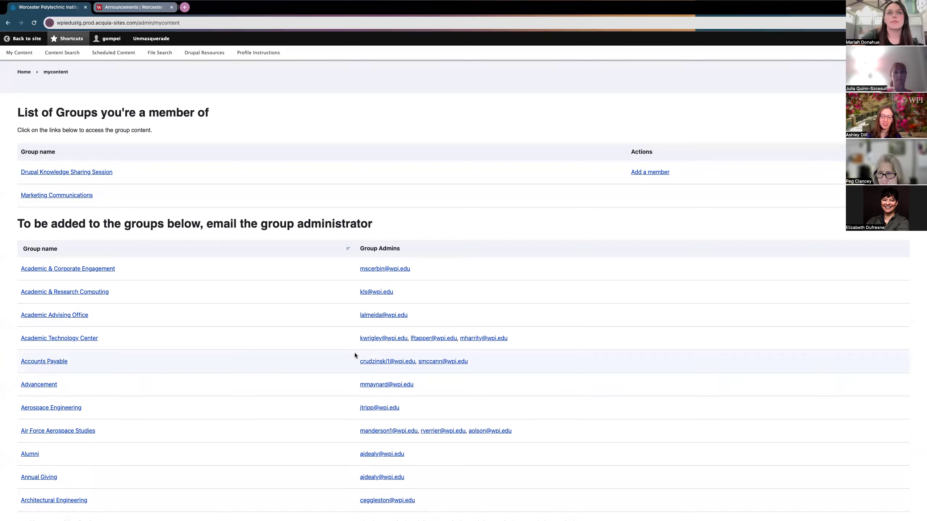
pyautogui.press('super+bracketleft')
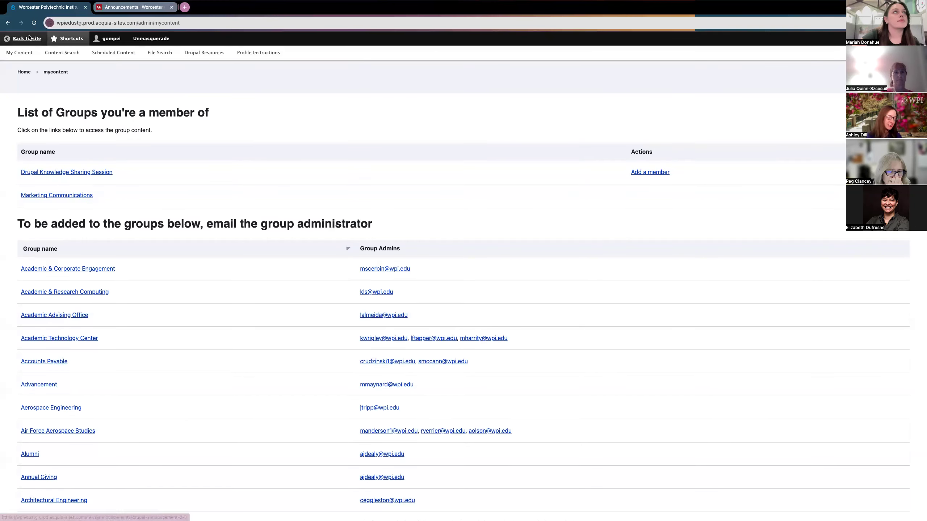